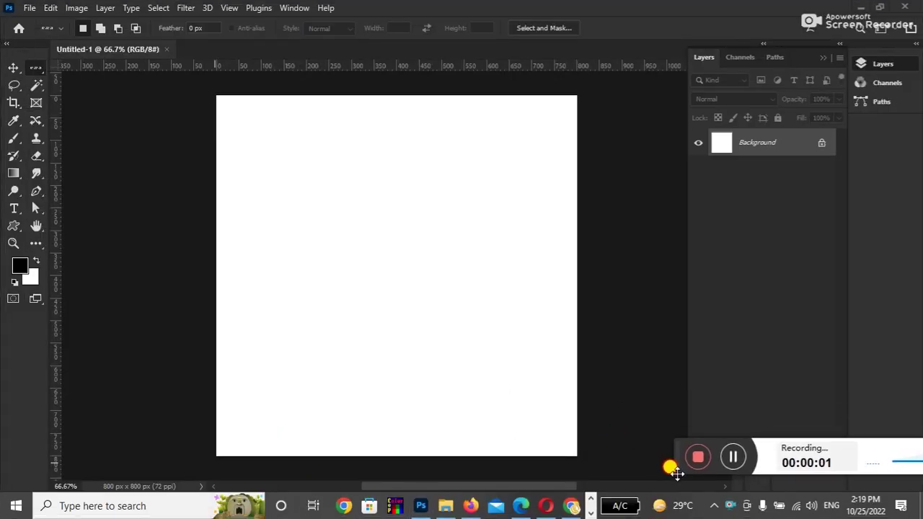
# Add an empty Layer 1 above Background and choose the Single Row Marquee tool
pyautogui.moveTo(829, 481); pyautogui.dragTo(857, 482)
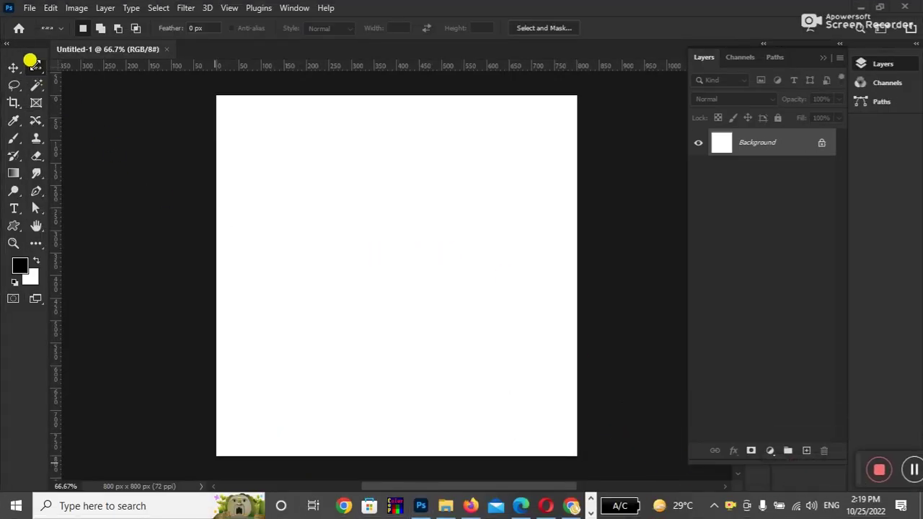
pyautogui.click(13, 68)
pyautogui.click(42, 68)
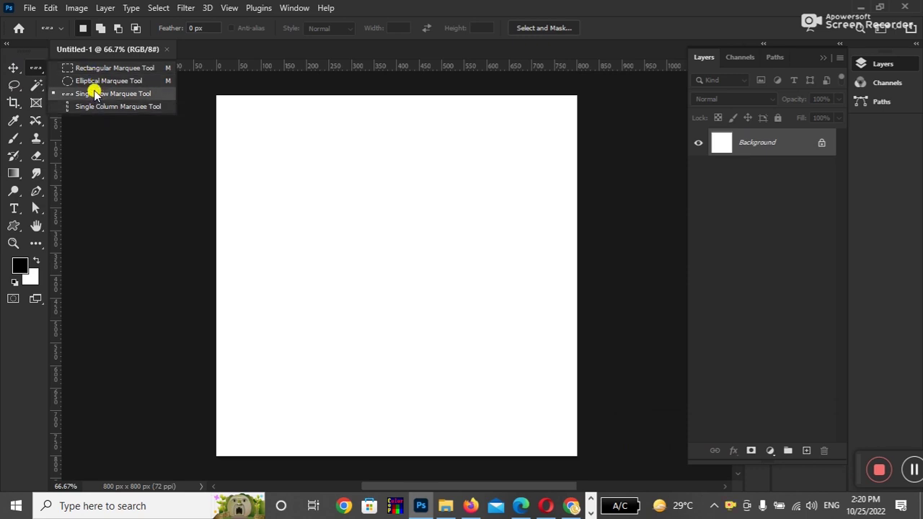
pyautogui.click(782, 131)
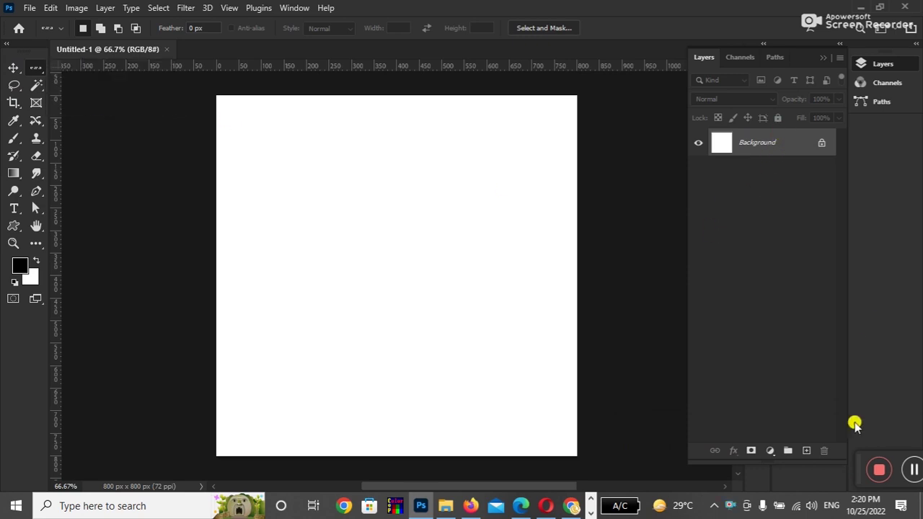
pyautogui.click(806, 450)
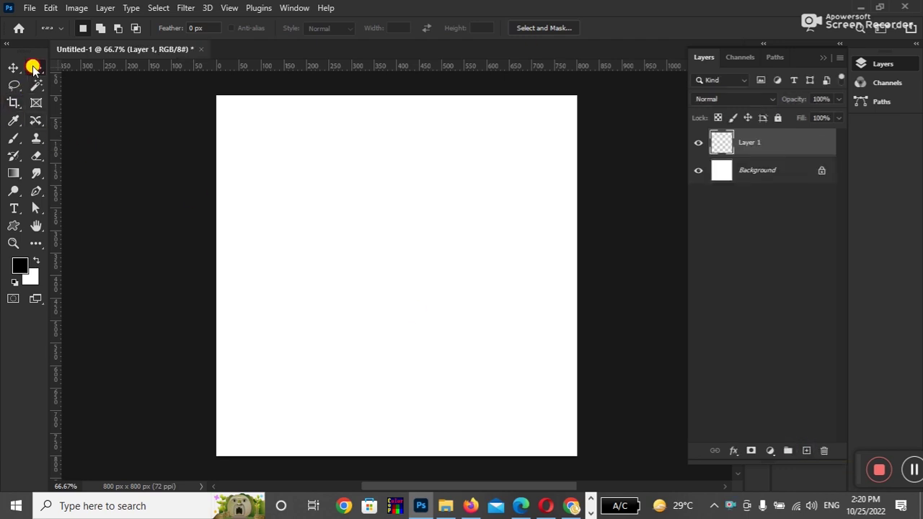
pyautogui.moveTo(33, 68); pyautogui.dragTo(92, 97)
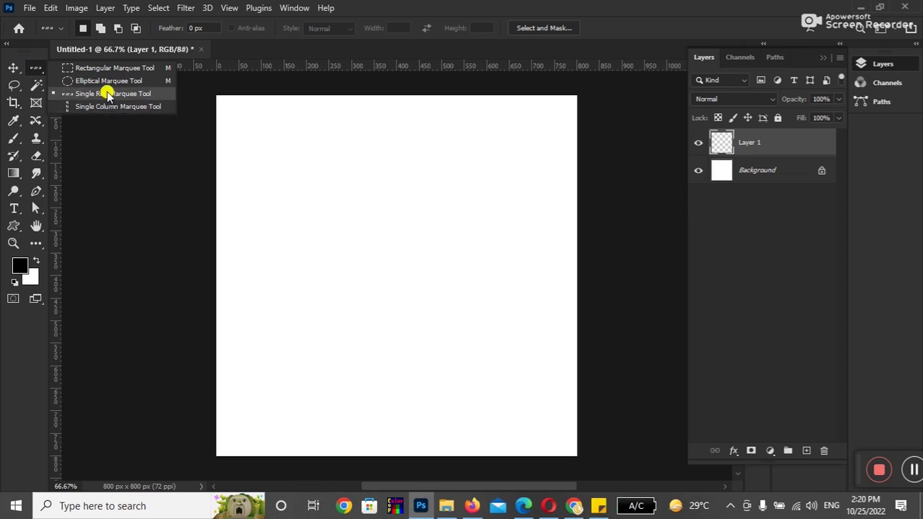
pyautogui.click(103, 94)
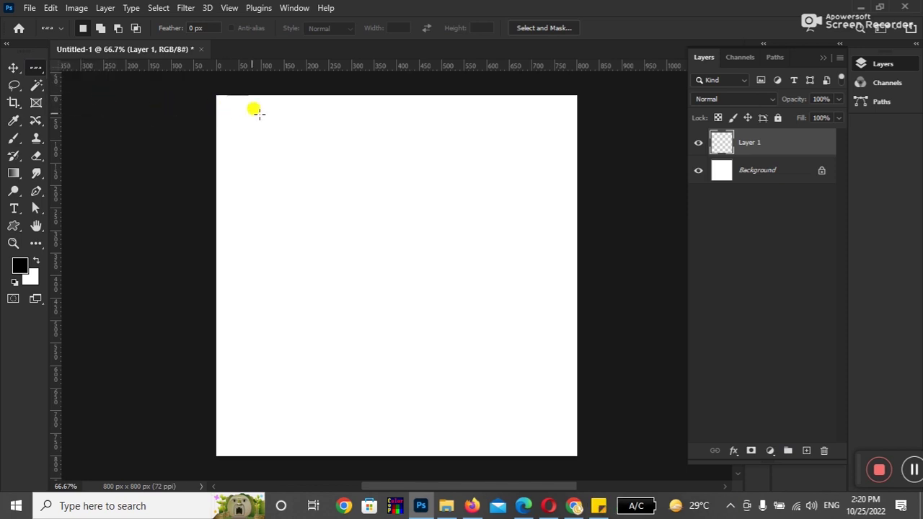
# Select a one-pixel row near the canvas top and set the background colour to dark red #a00b0b
pyautogui.click(315, 129)
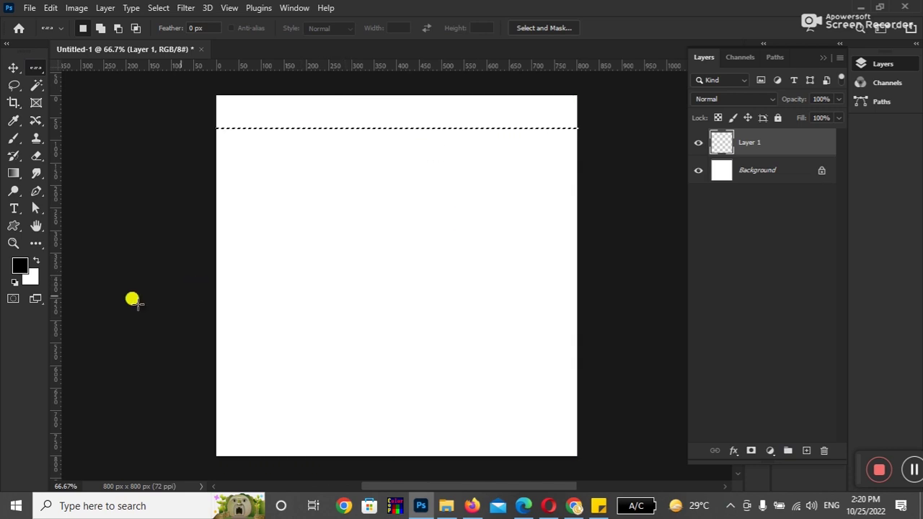
pyautogui.click(30, 277)
pyautogui.click(723, 221)
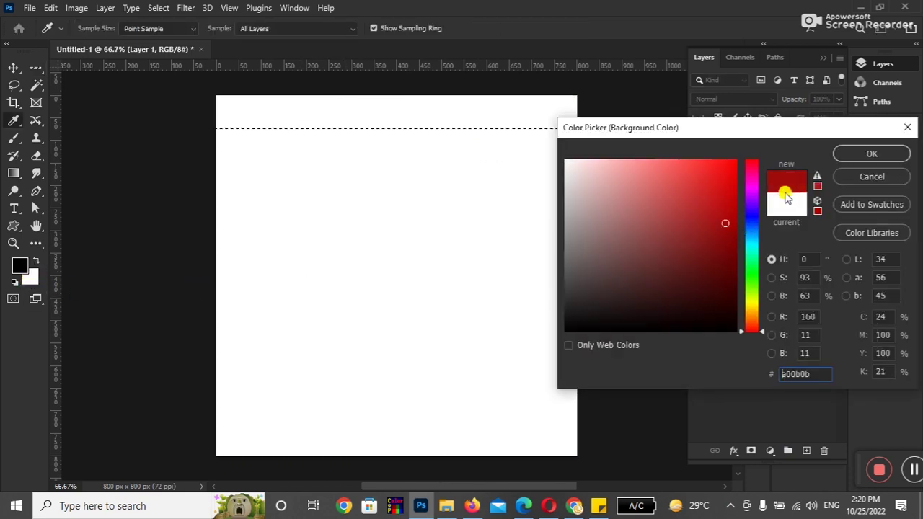
pyautogui.click(862, 153)
# Set the foreground colour to teal cyan #078d9d
pyautogui.click(20, 265)
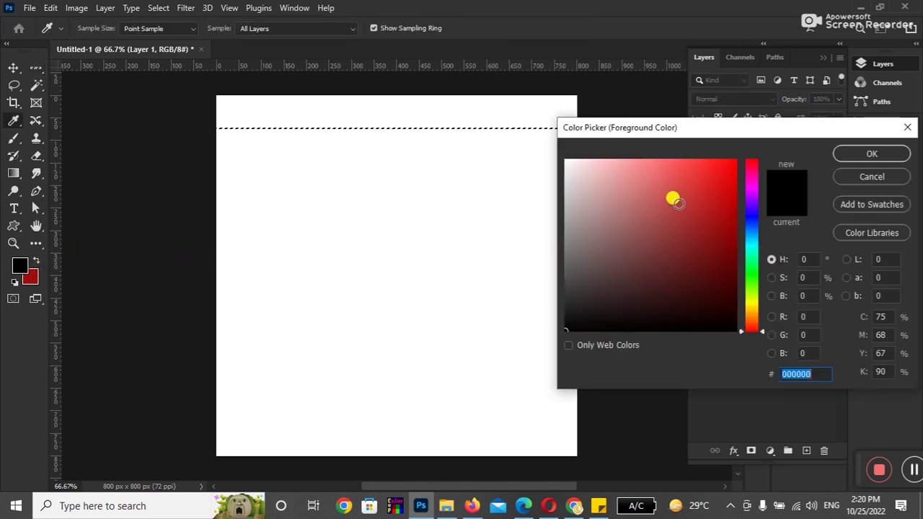
pyautogui.click(751, 242)
pyautogui.click(723, 204)
pyautogui.moveTo(723, 204)
pyautogui.mouseDown()
pyautogui.moveTo(723, 218)
pyautogui.moveTo(728, 210)
pyautogui.mouseUp()
pyautogui.click(872, 153)
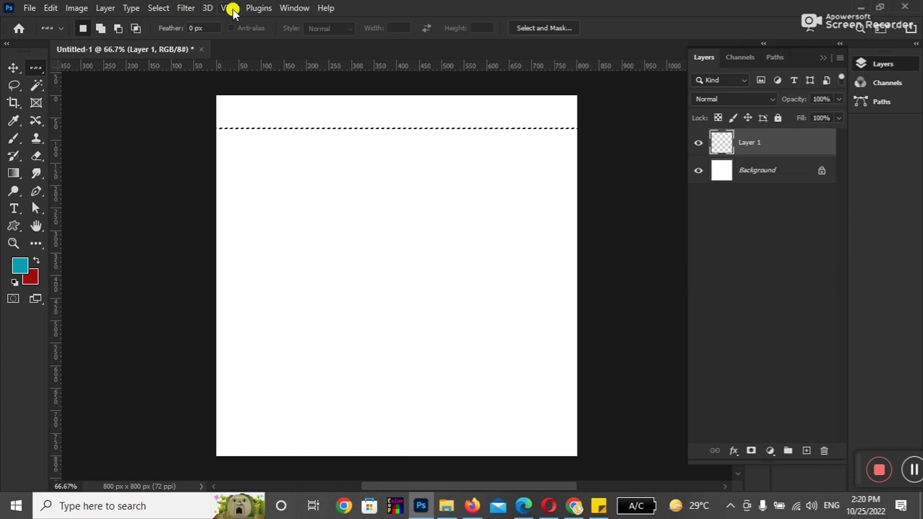
# Fill the selected row with the cyan foreground colour and deselect it
pyautogui.click(106, 8)
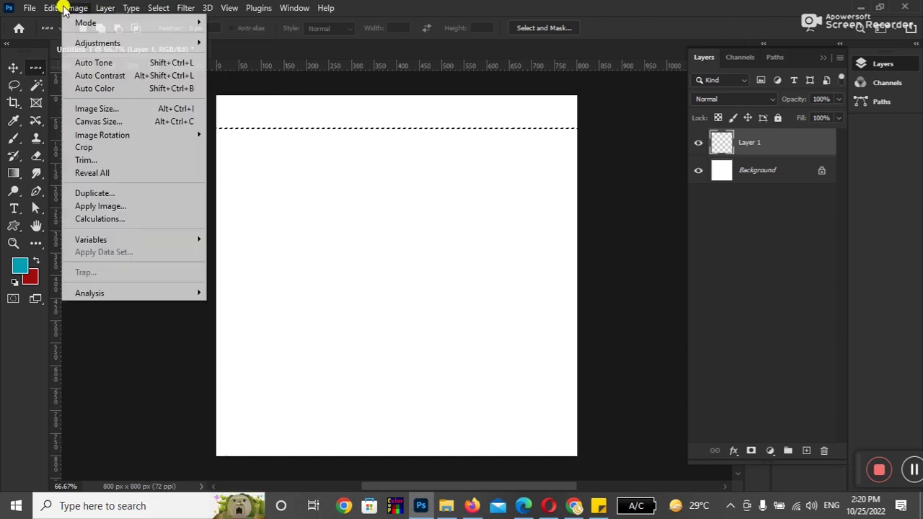
pyautogui.click(387, 46)
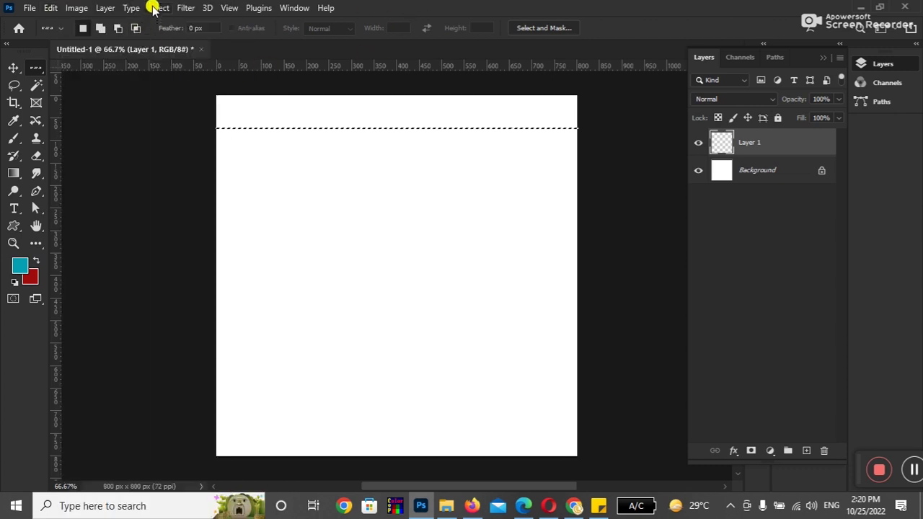
pyautogui.click(158, 7)
pyautogui.click(166, 35)
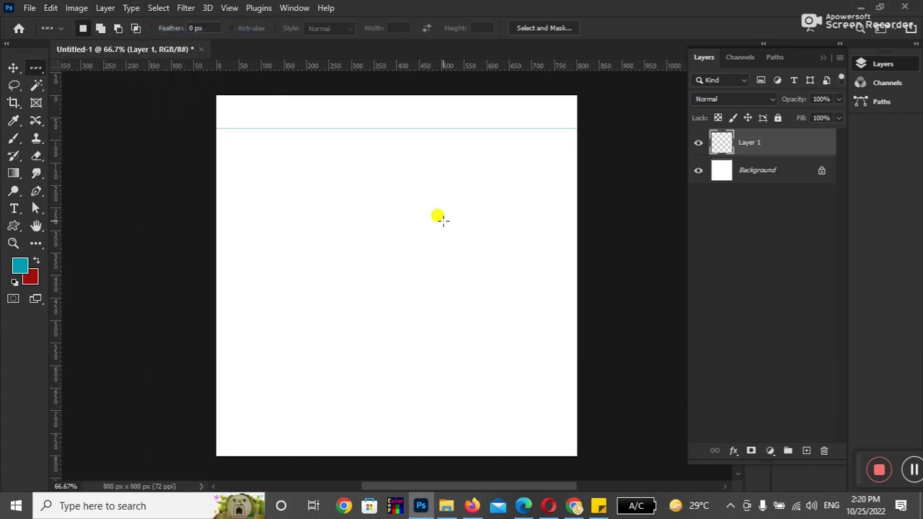
# View the document at 100% zoom and collapse, then restore, the Layers panel
pyautogui.click(229, 8)
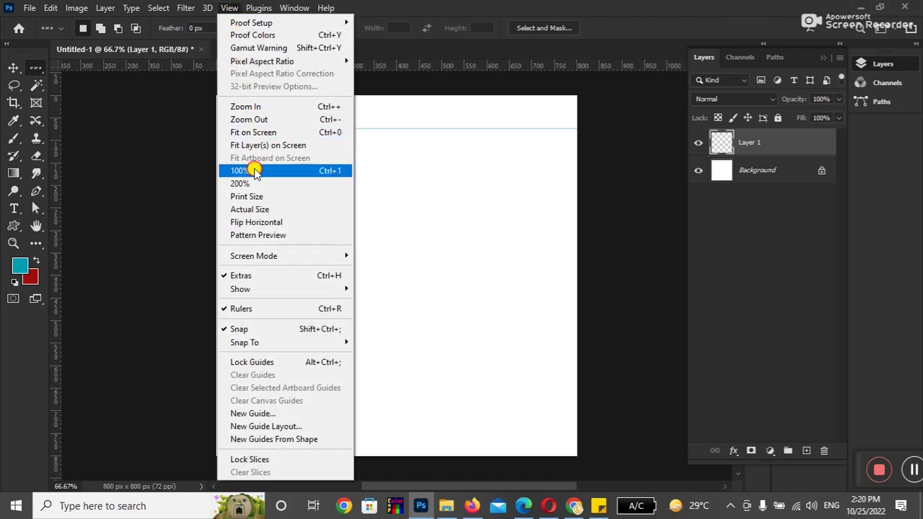
pyautogui.click(248, 171)
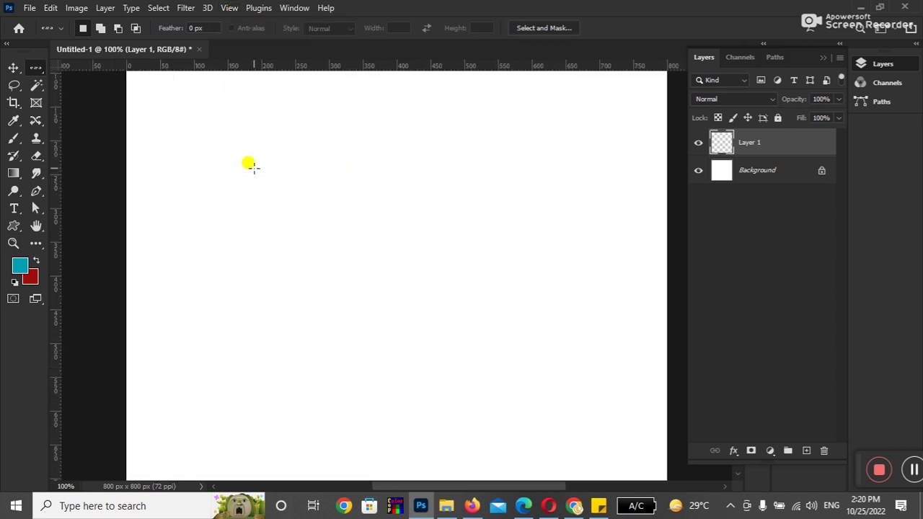
pyautogui.click(872, 63)
pyautogui.moveTo(741, 333); pyautogui.dragTo(738, 305)
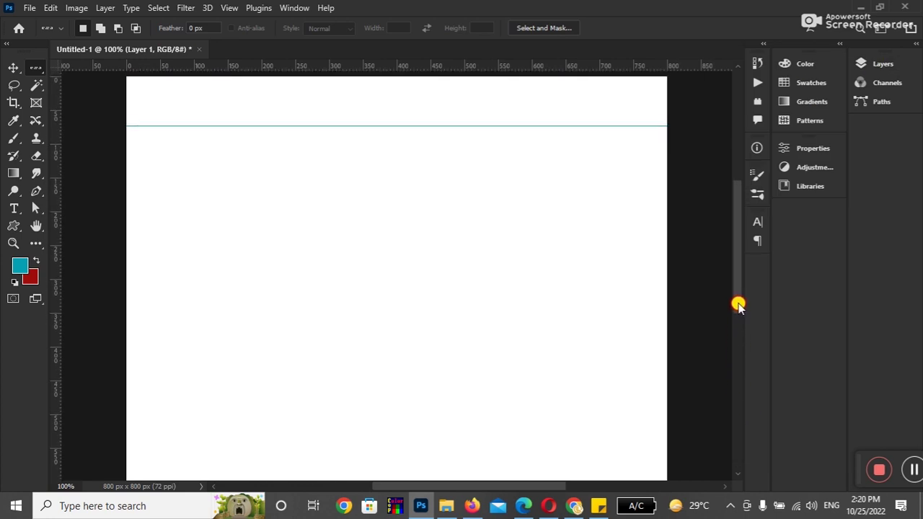
pyautogui.click(882, 65)
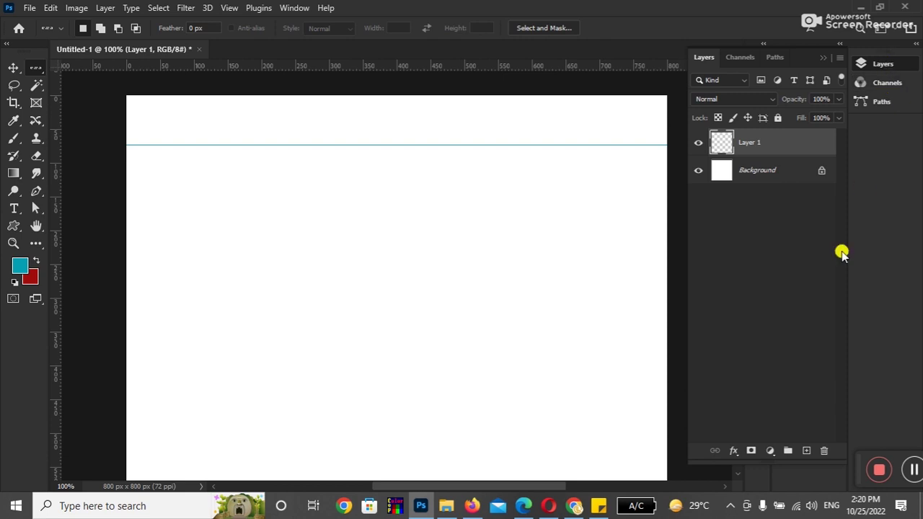
# Create a group named Horizontal, move Layer 1 into it, and fit the document on screen
pyautogui.click(786, 452)
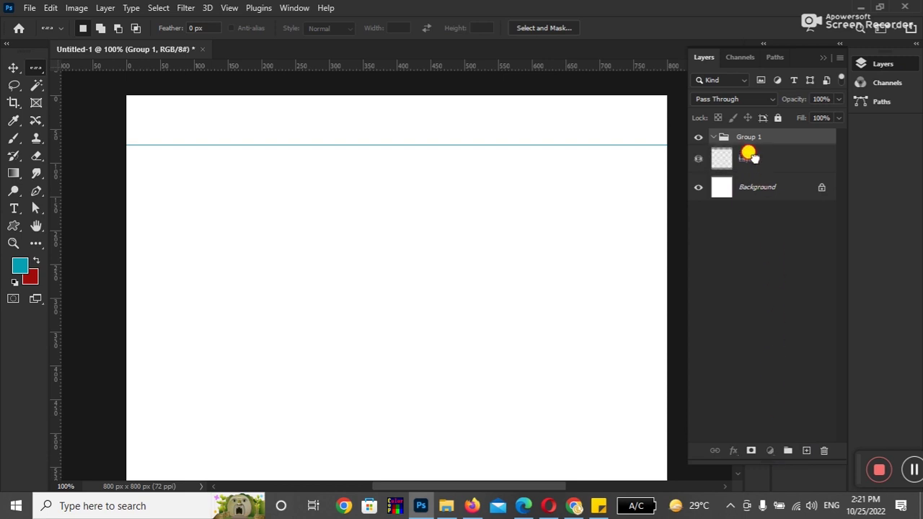
pyautogui.moveTo(754, 163); pyautogui.dragTo(757, 140)
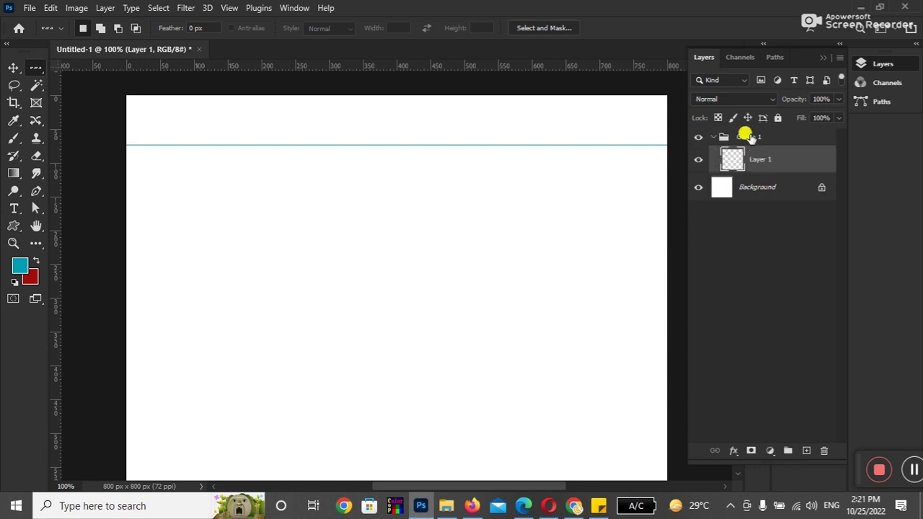
pyautogui.doubleClick(750, 137)
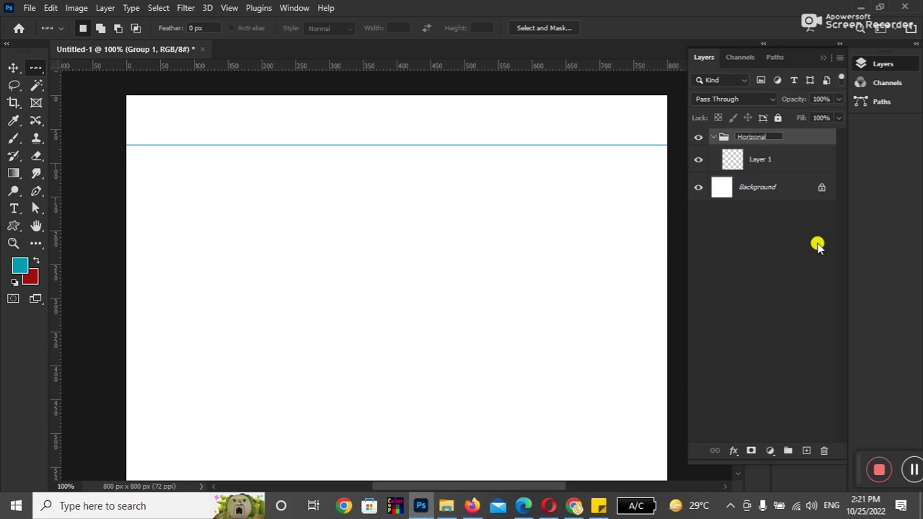
pyautogui.write('l')
pyautogui.press('Return')
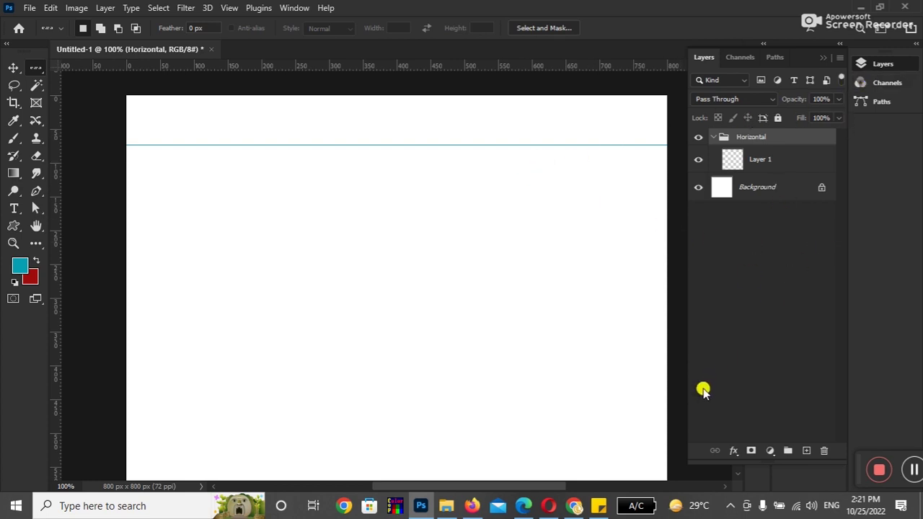
pyautogui.hotkey('ctrl', '0')
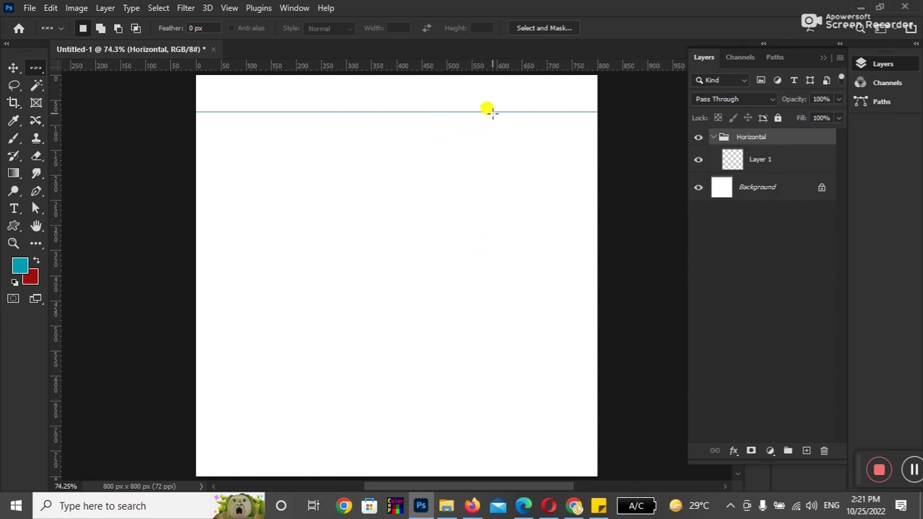
pyautogui.click(757, 157)
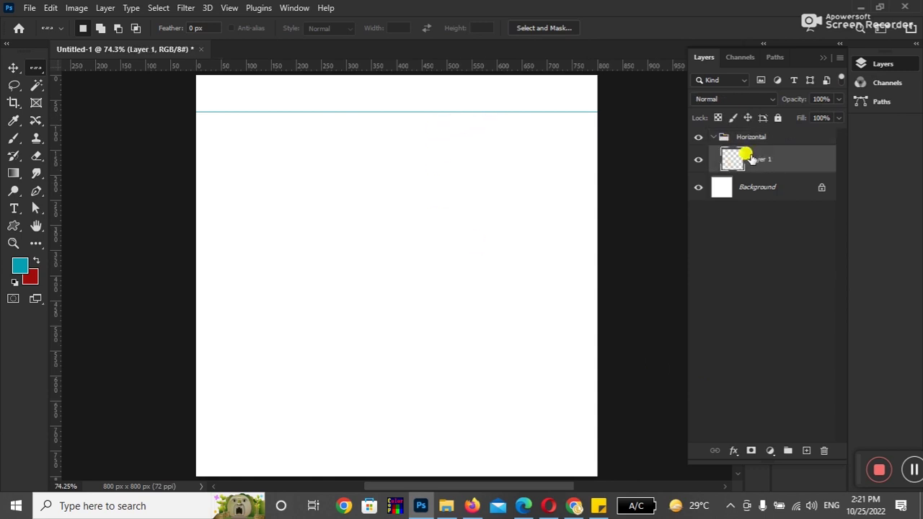
# Toggle Layer 1's visibility to check the cyan line and switch to the Move tool
pyautogui.click(696, 159)
pyautogui.click(696, 159)
pyautogui.click(13, 68)
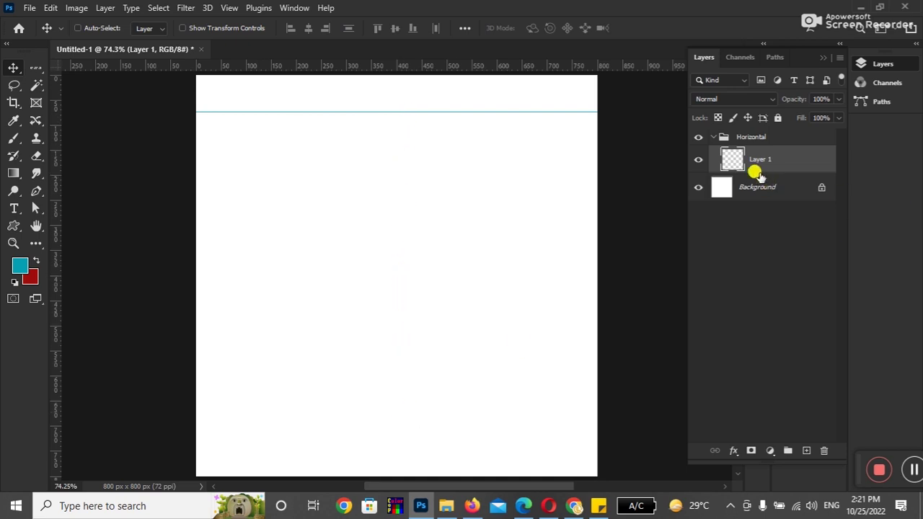
pyautogui.click(698, 159)
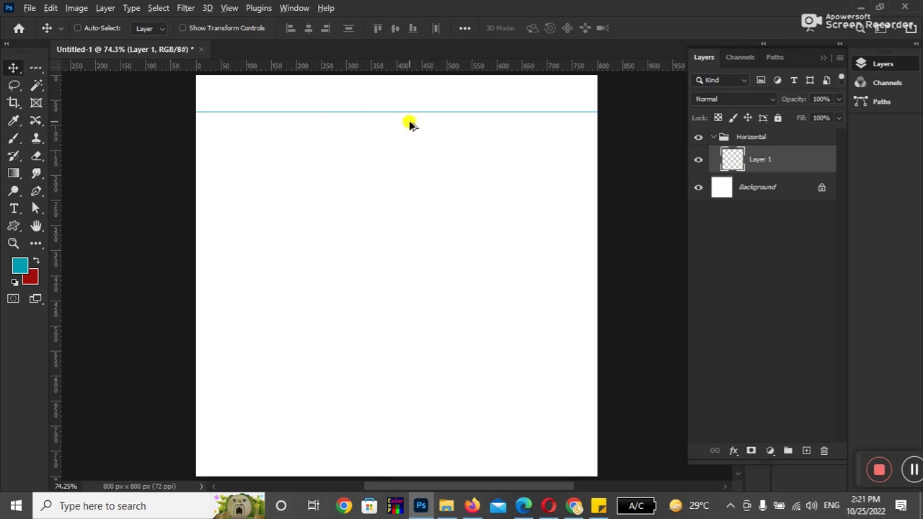
# Alt-drag copies of the cyan line downward about 63 px apart, making twelve lines
pyautogui.moveTo(403, 117); pyautogui.dragTo(403, 149)
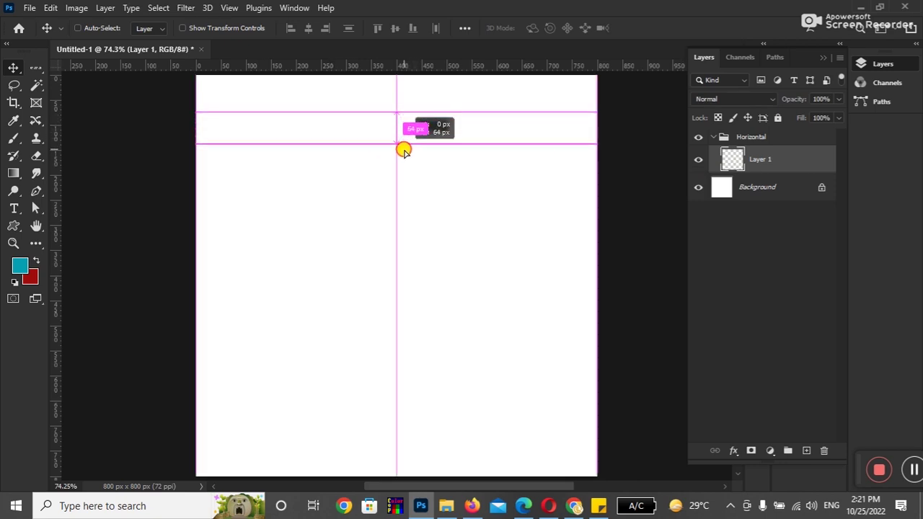
pyautogui.moveTo(404, 149); pyautogui.dragTo(404, 183)
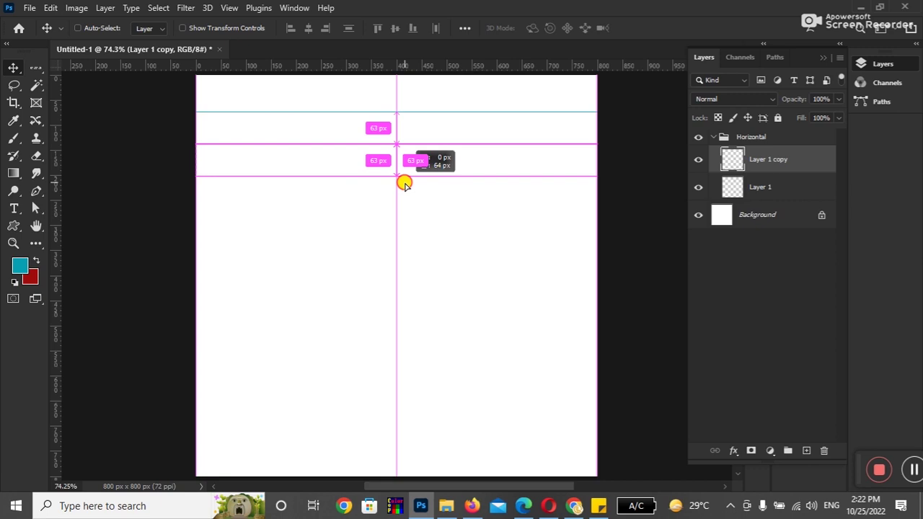
pyautogui.moveTo(404, 184); pyautogui.dragTo(404, 215)
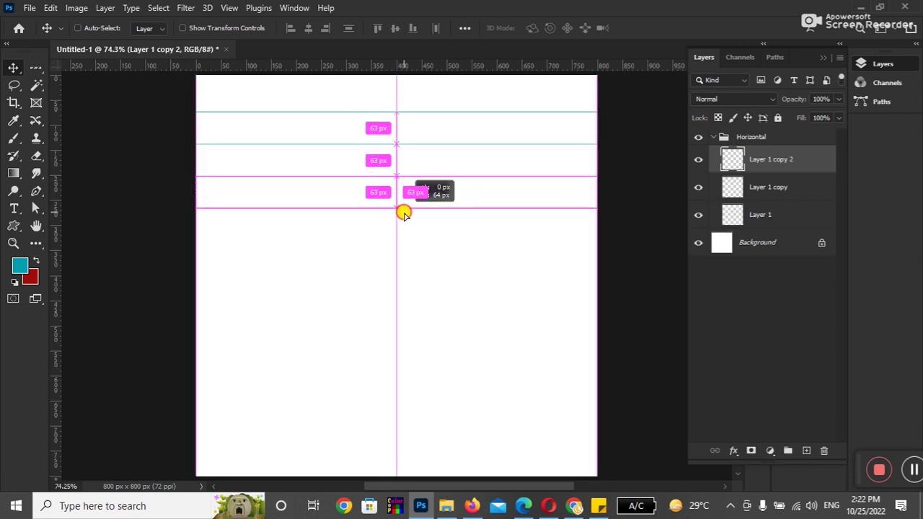
pyautogui.moveTo(405, 215); pyautogui.dragTo(404, 243)
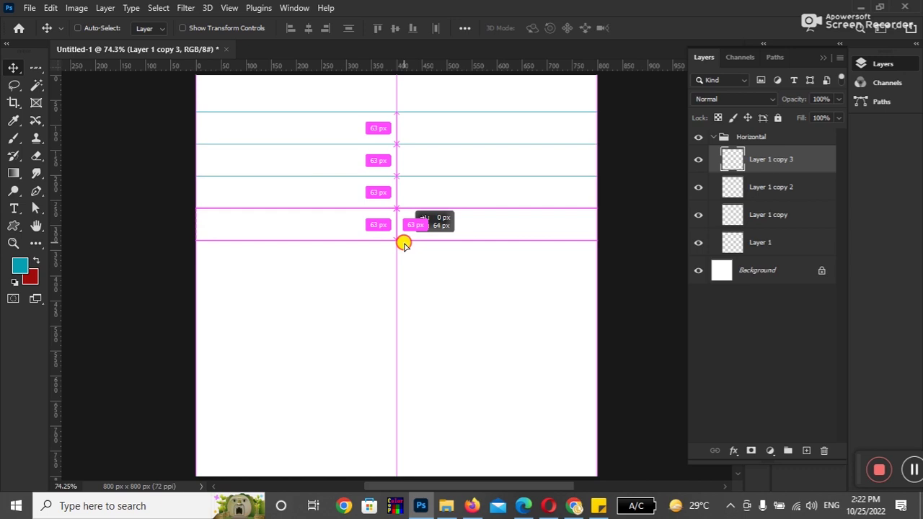
pyautogui.moveTo(404, 244); pyautogui.dragTo(404, 280)
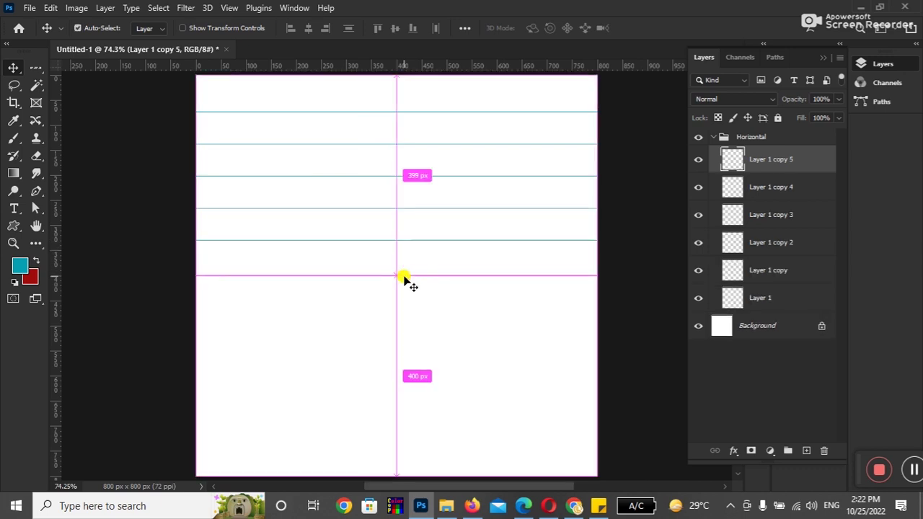
pyautogui.hotkey('ctrl', 'z')
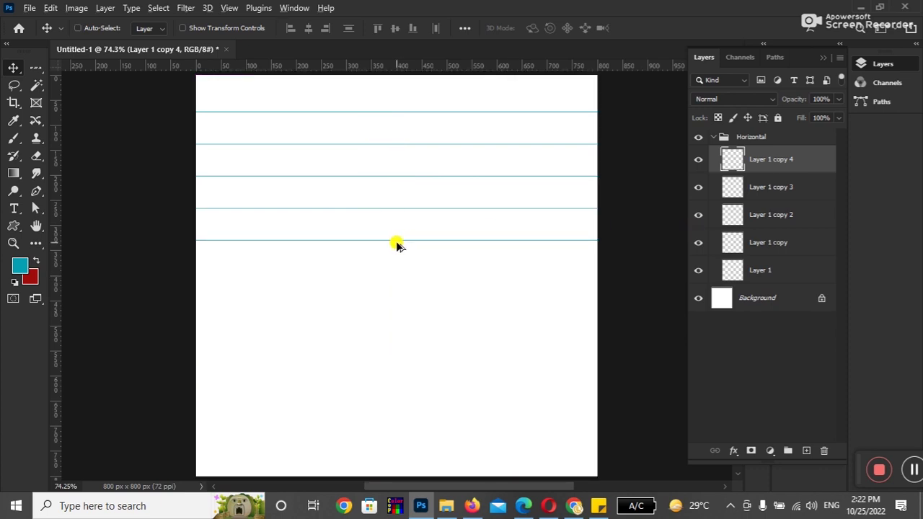
pyautogui.moveTo(396, 245); pyautogui.dragTo(399, 276)
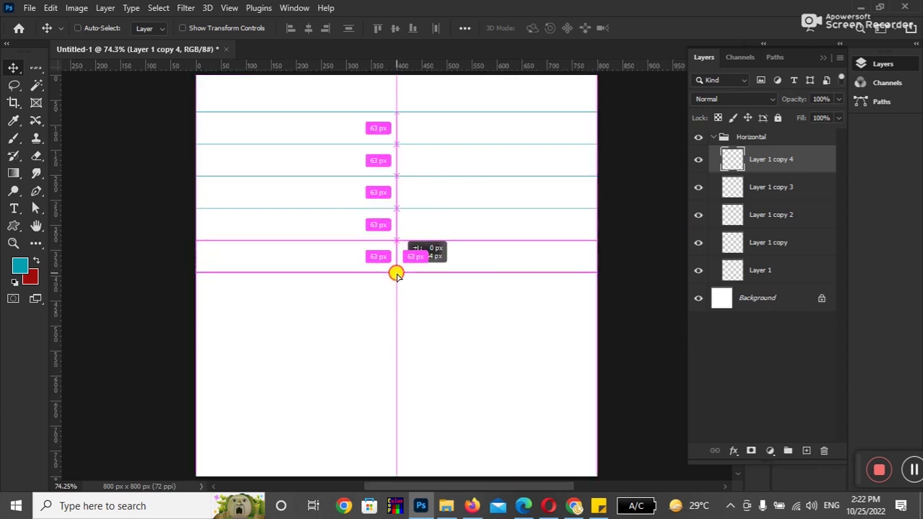
pyautogui.moveTo(400, 274); pyautogui.dragTo(400, 304)
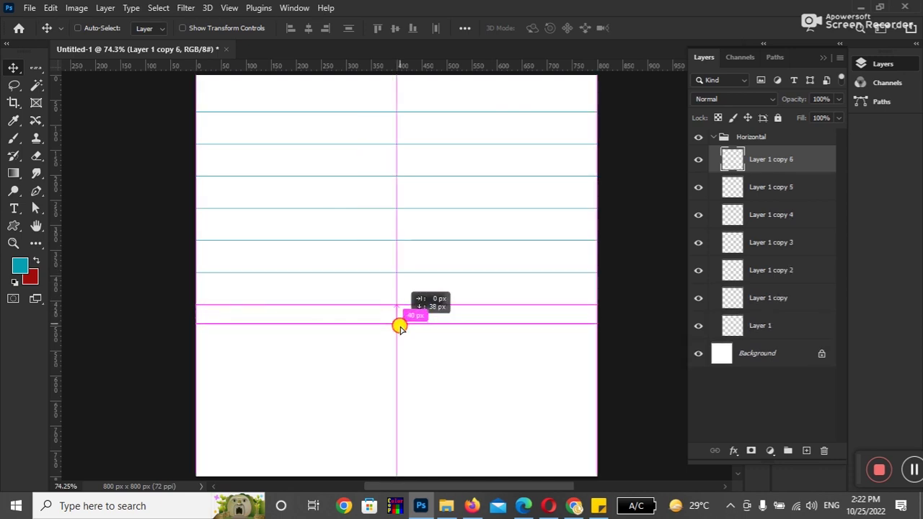
pyautogui.moveTo(400, 304); pyautogui.dragTo(399, 465)
pyautogui.keyDown('alt'); pyautogui.click(515, 339); pyautogui.keyUp('alt')
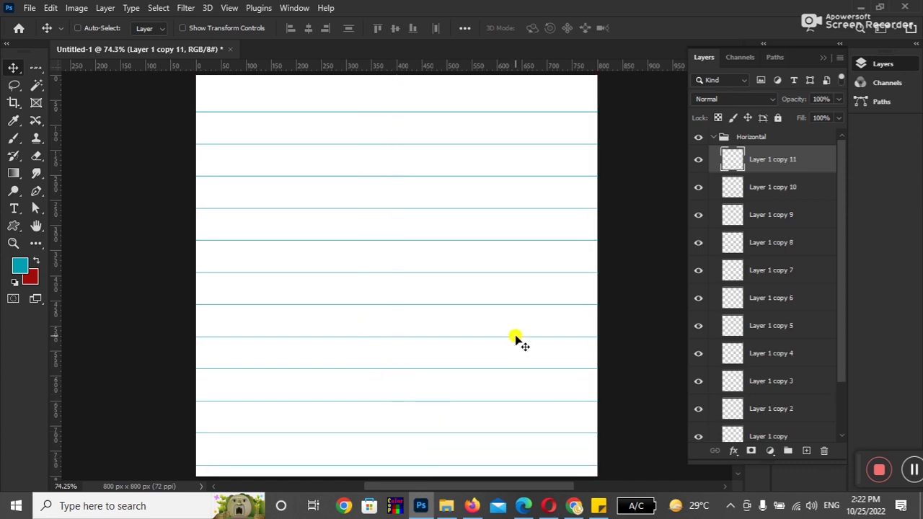
# Collapse the Horizontal group and add a new layer group named Vertical
pyautogui.click(711, 138)
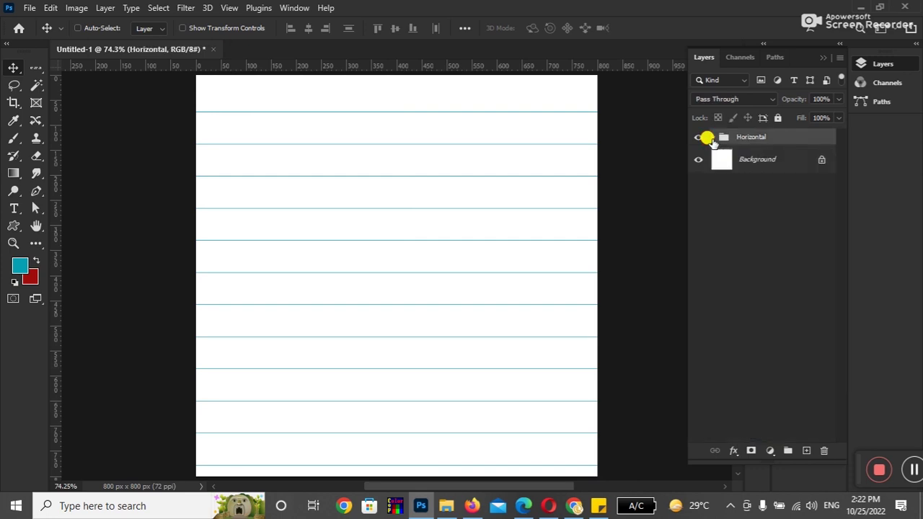
pyautogui.click(711, 139)
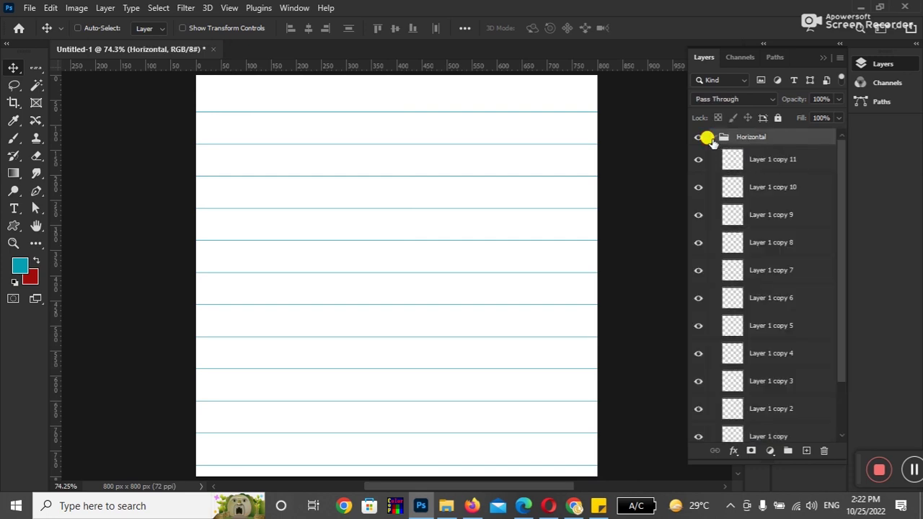
pyautogui.click(697, 137)
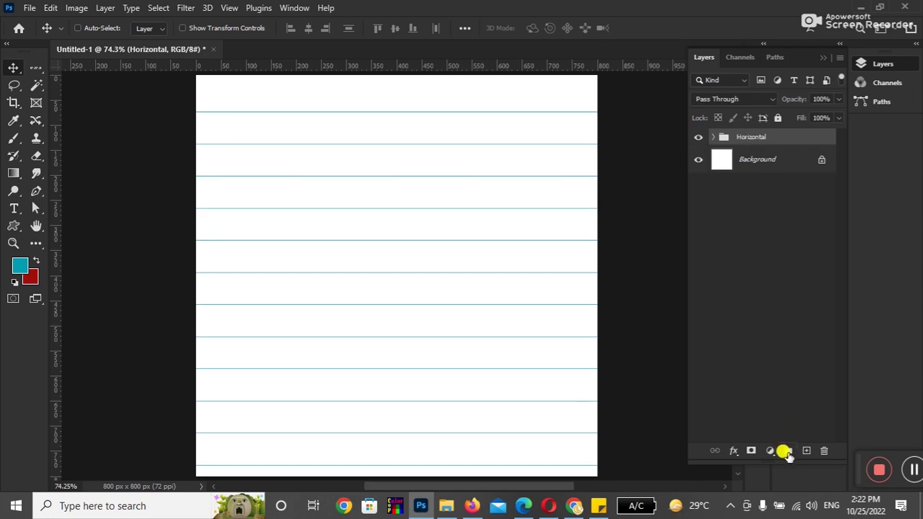
pyautogui.click(787, 450)
pyautogui.doubleClick(749, 136)
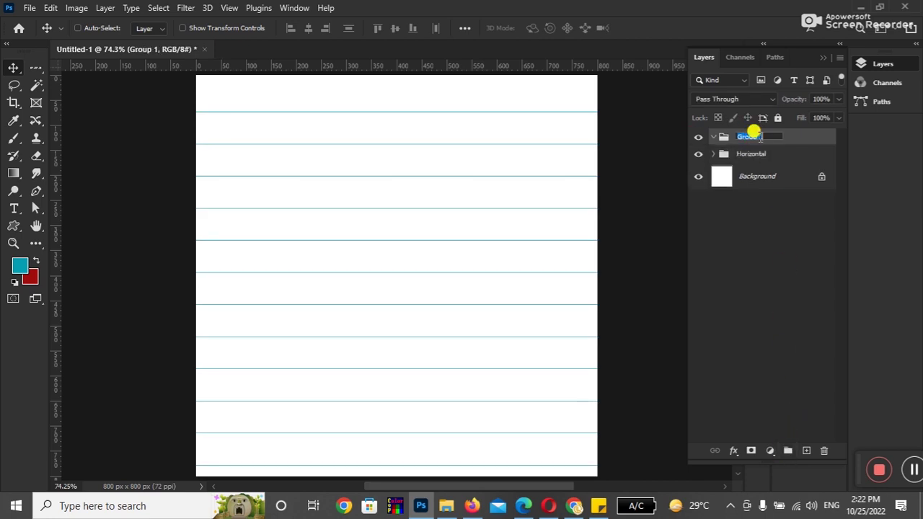
pyautogui.write('Vertical')
pyautogui.press('Return')
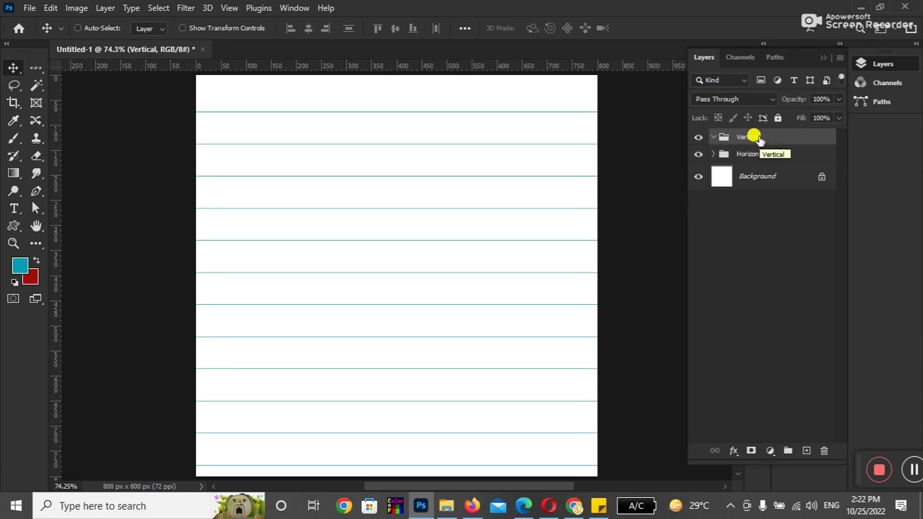
# Add an empty Layer 2 inside Vertical and choose the Single Column Marquee tool
pyautogui.click(806, 450)
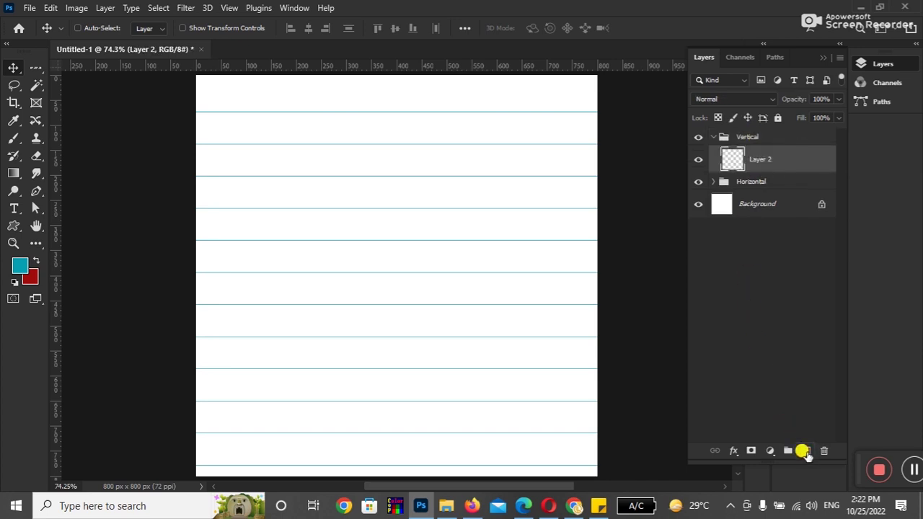
pyautogui.click(36, 68)
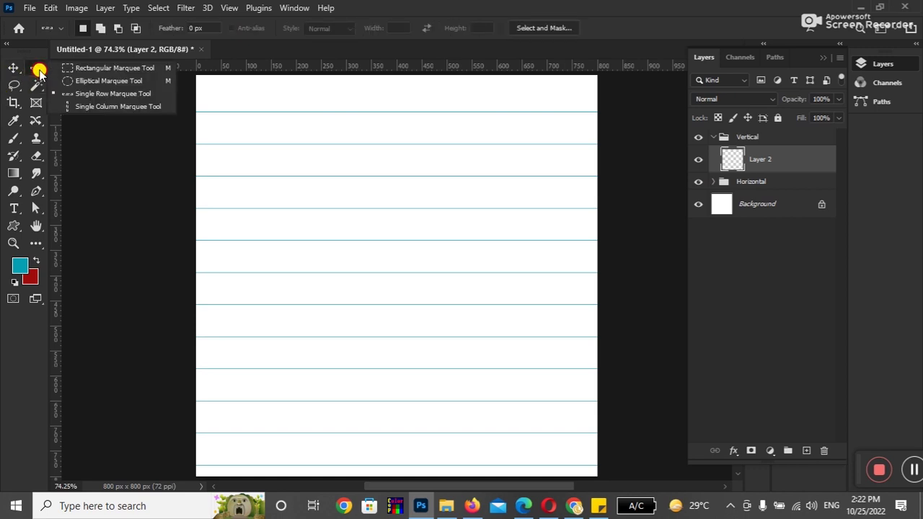
pyautogui.click(100, 106)
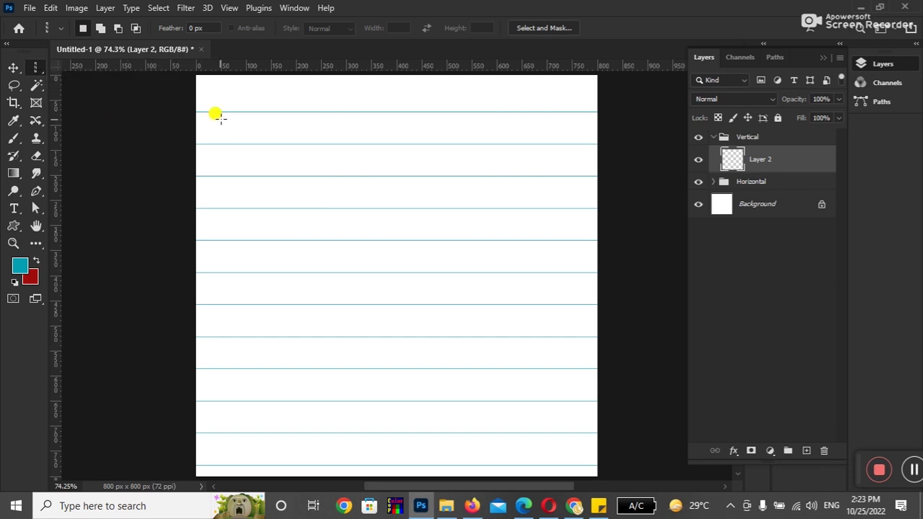
# Fill a one-pixel column near the left edge with dark red, deselect, and nudge it right
pyautogui.click(227, 110)
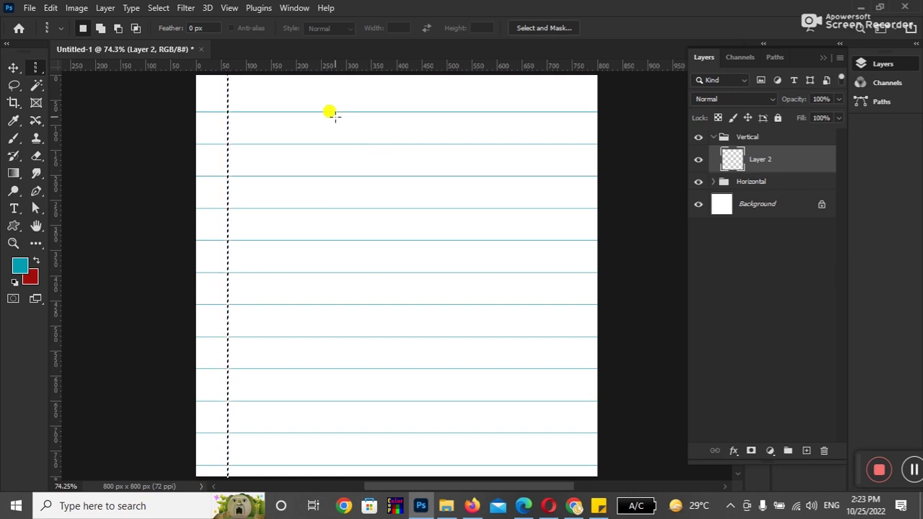
pyautogui.hotkey('ctrl', 'BackSpace')
pyautogui.hotkey('ctrl', 'd')
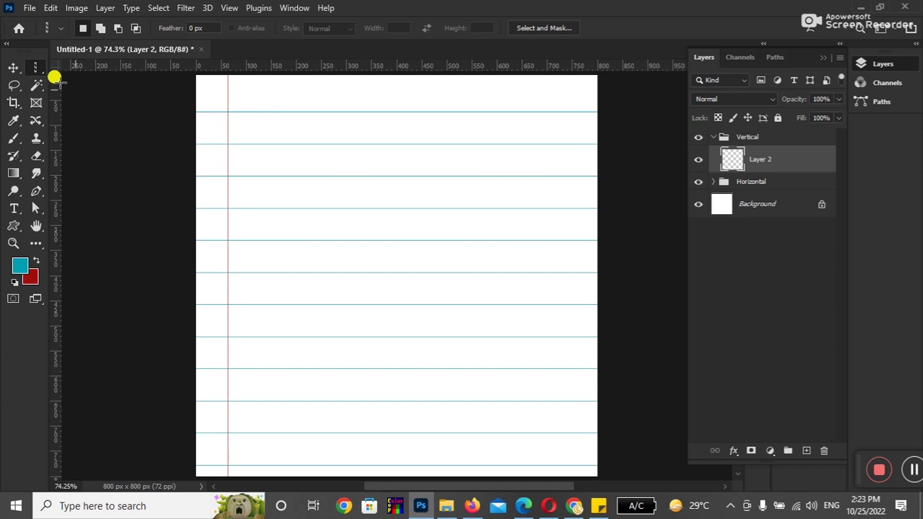
pyautogui.click(13, 67)
pyautogui.press('Right')
pyautogui.press('Right')
pyautogui.press('Right')
pyautogui.press('Right')
pyautogui.press('Right')
pyautogui.press('Right')
pyautogui.press('Right')
pyautogui.press('Right')
pyautogui.press('Right')
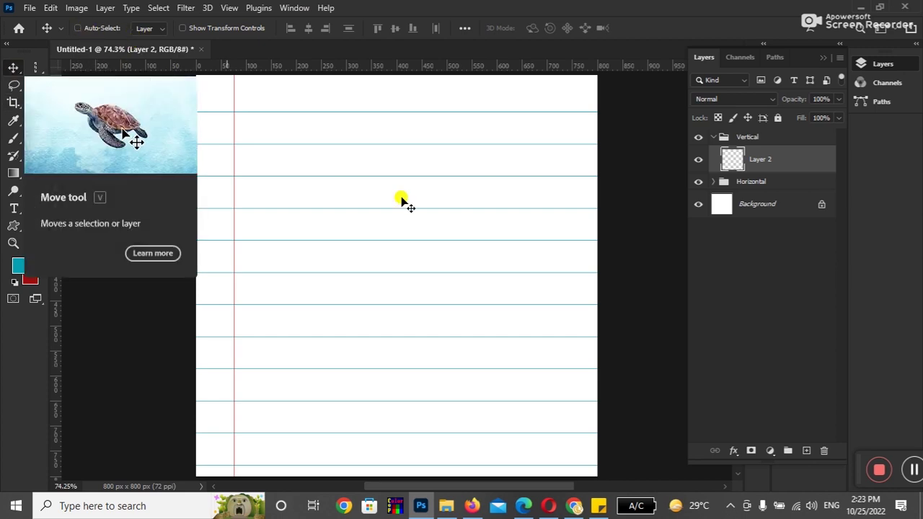
# Alt-drag copies of the red line rightward at roughly 57 px spacing
pyautogui.click(698, 159)
pyautogui.click(697, 159)
pyautogui.click(698, 159)
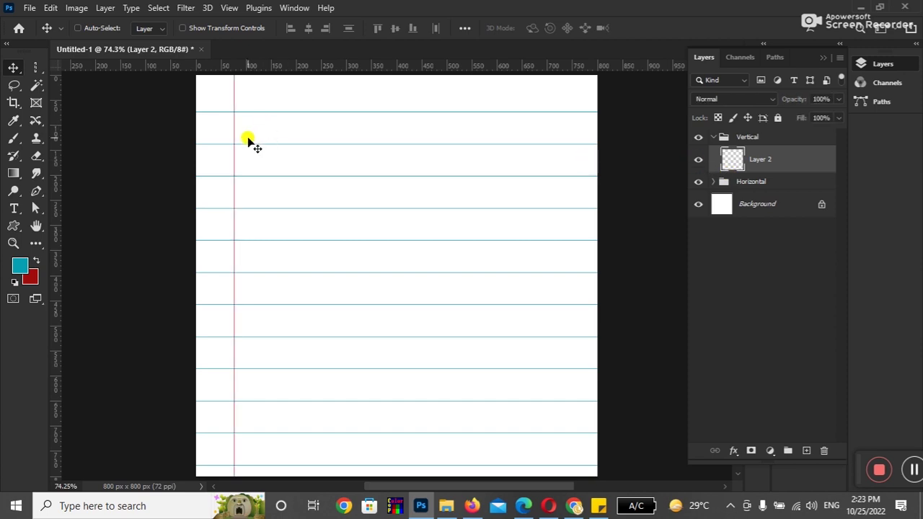
pyautogui.moveTo(236, 145); pyautogui.dragTo(275, 147)
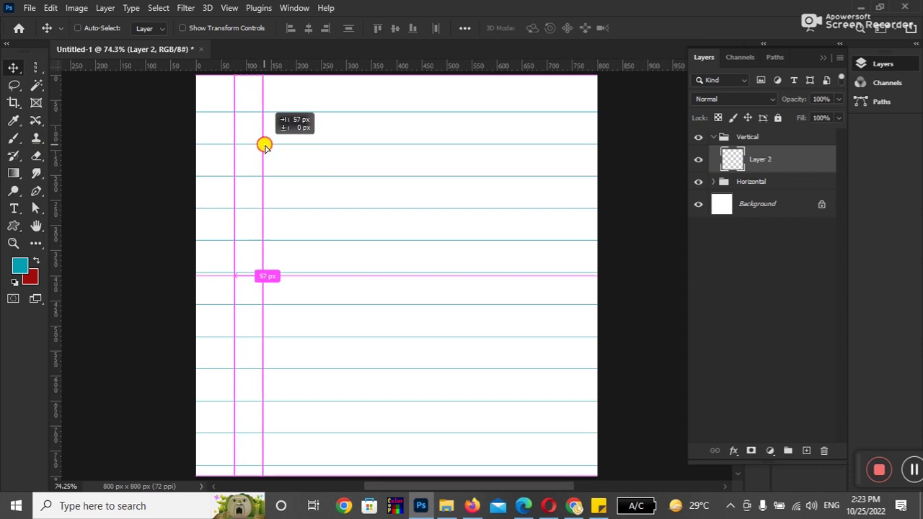
pyautogui.moveTo(276, 146); pyautogui.dragTo(310, 157)
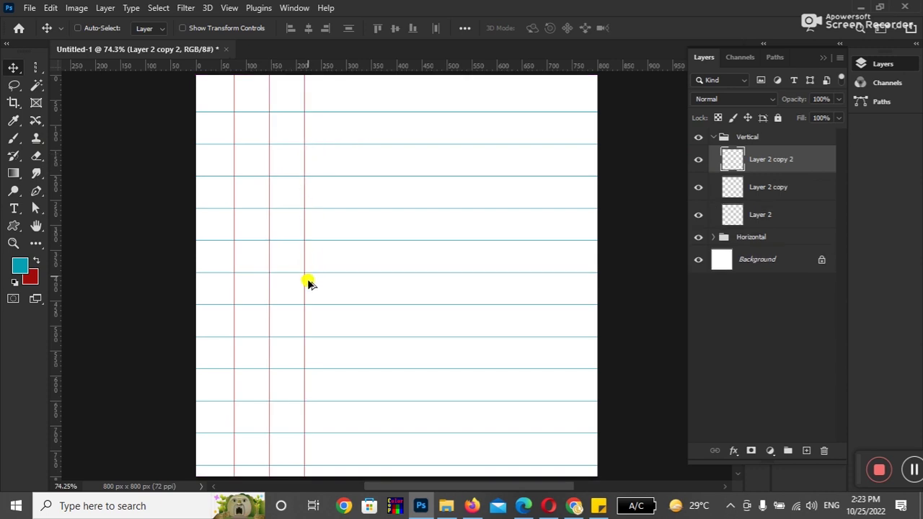
pyautogui.moveTo(306, 291); pyautogui.dragTo(375, 299)
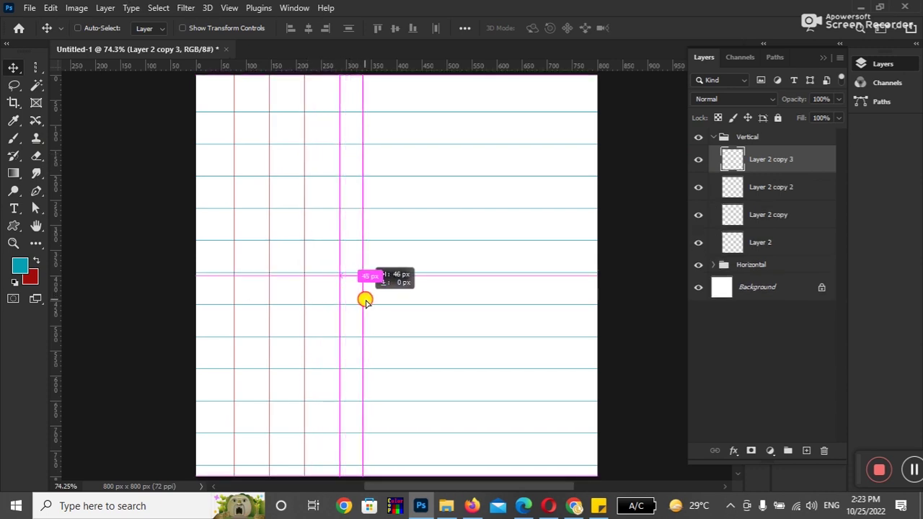
pyautogui.moveTo(377, 330)
pyautogui.mouseDown()
pyautogui.moveTo(408, 338)
pyautogui.moveTo(447, 326)
pyautogui.mouseUp()
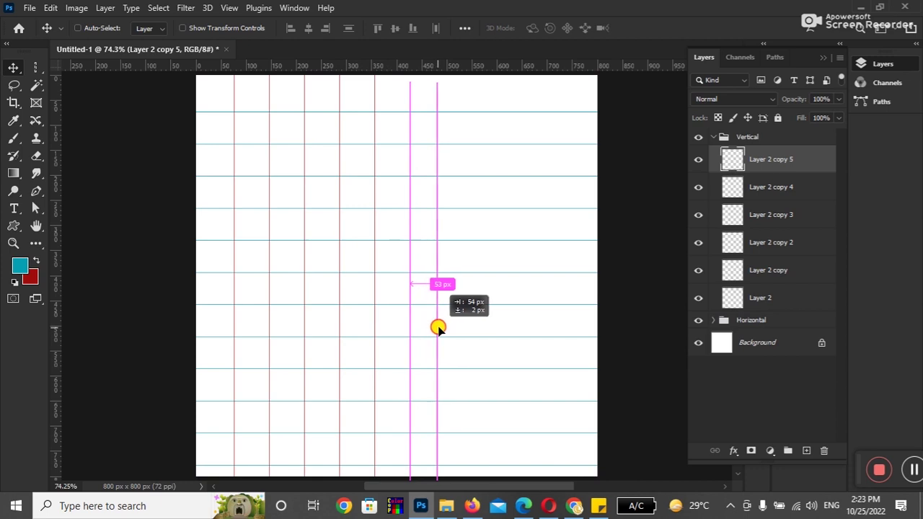
pyautogui.moveTo(446, 327); pyautogui.dragTo(462, 324)
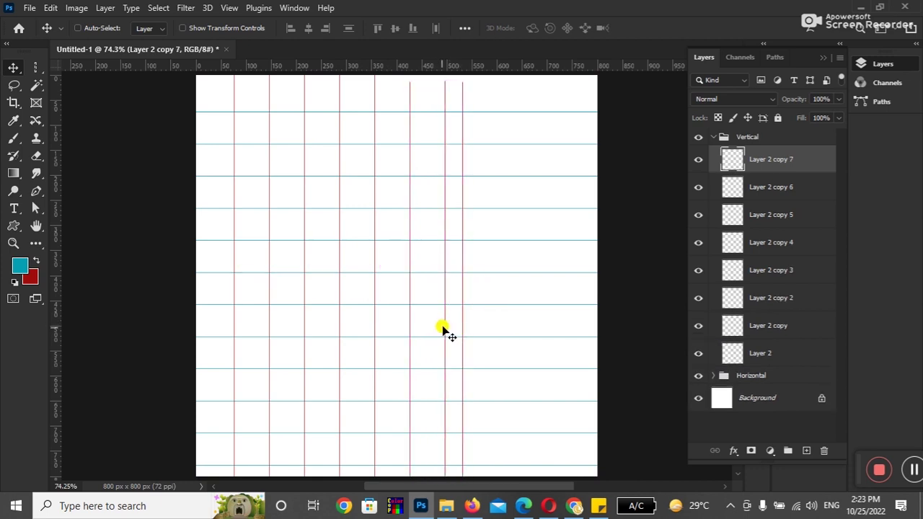
# Undo the misplaced copy and continue duplicating red lines to the right edge, making eleven
pyautogui.press('z')
pyautogui.hotkey('ctrl', 'z')
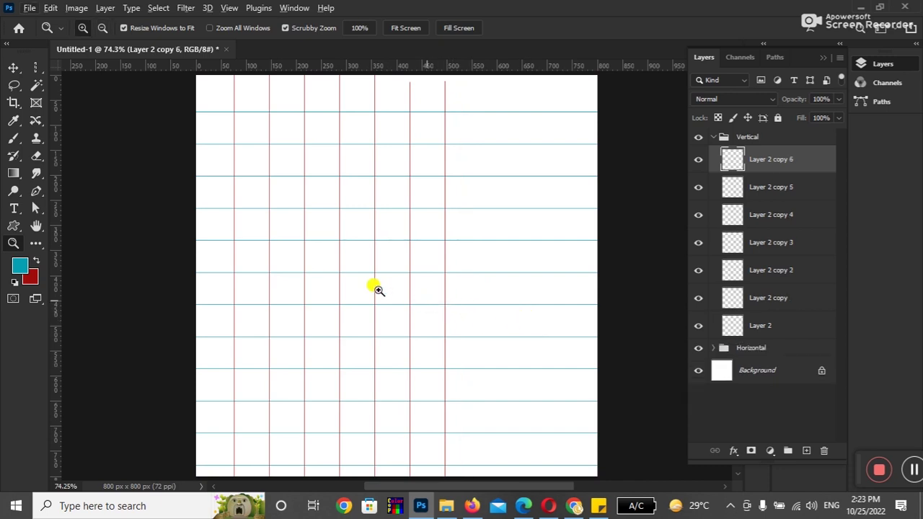
pyautogui.click(13, 67)
pyautogui.moveTo(442, 329); pyautogui.dragTo(472, 325)
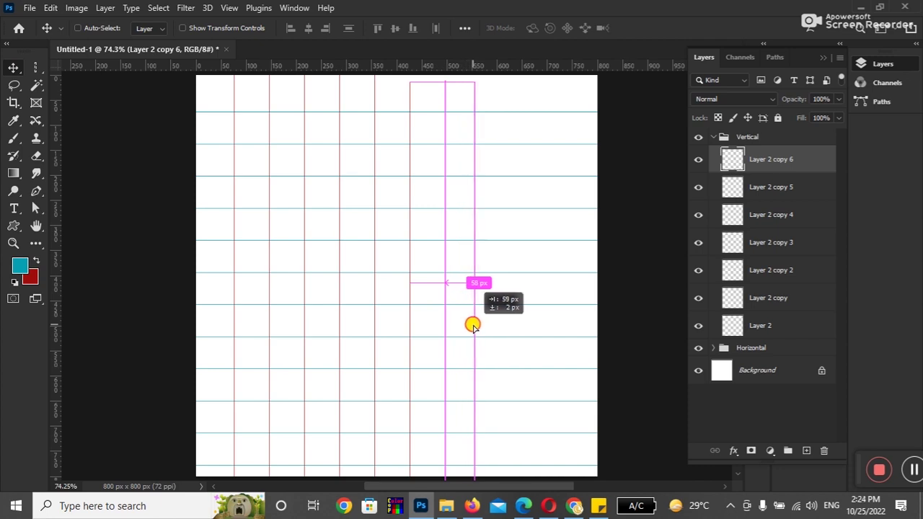
pyautogui.moveTo(472, 325); pyautogui.dragTo(584, 334)
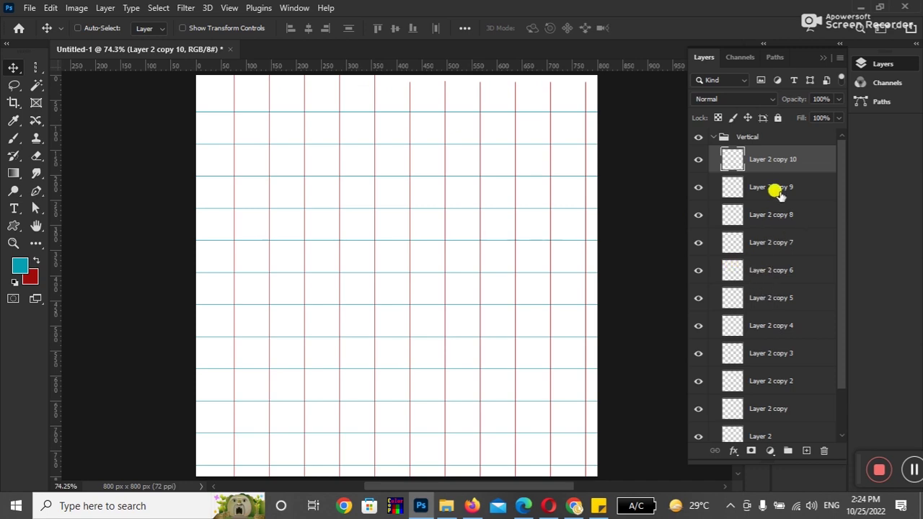
pyautogui.click(697, 158)
# Select the range Layer 2 through Layer 2 copy 10 in the Layers panel
pyautogui.moveTo(840, 226); pyautogui.dragTo(839, 280)
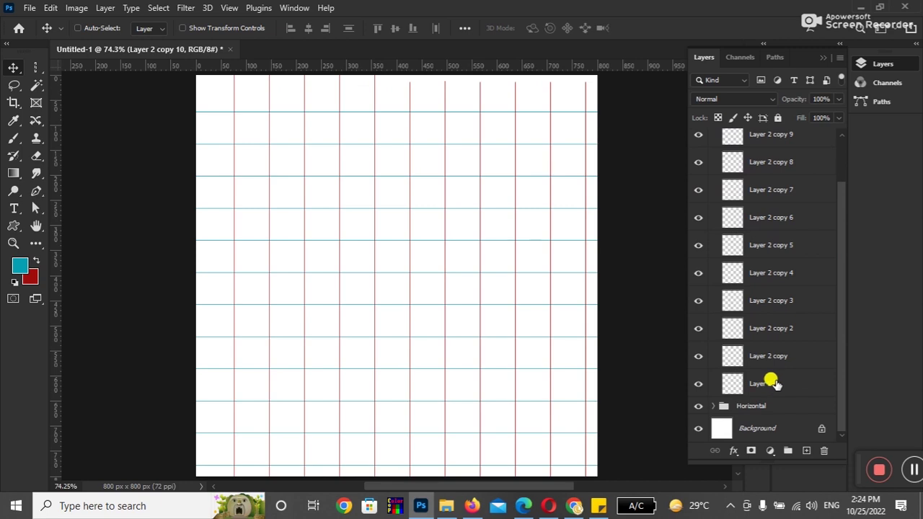
pyautogui.keyDown('shift'); pyautogui.click(772, 383); pyautogui.keyUp('shift')
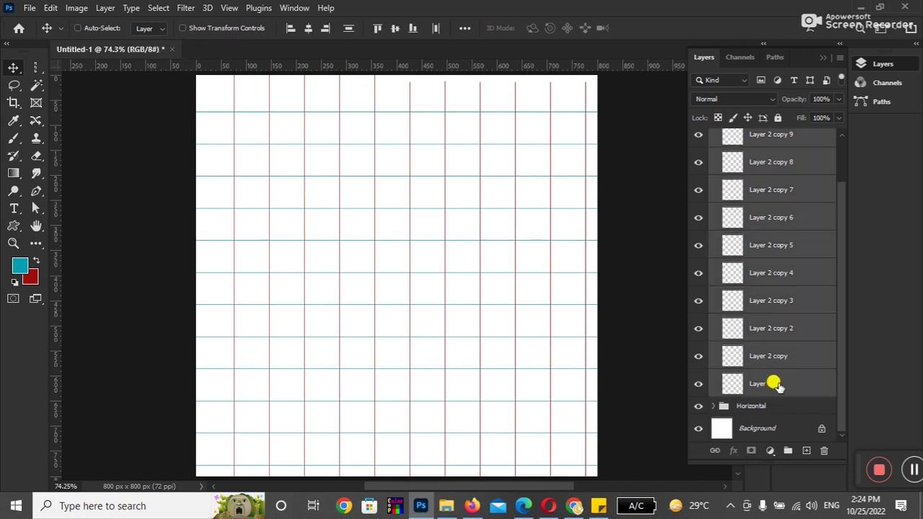
pyautogui.click(775, 384)
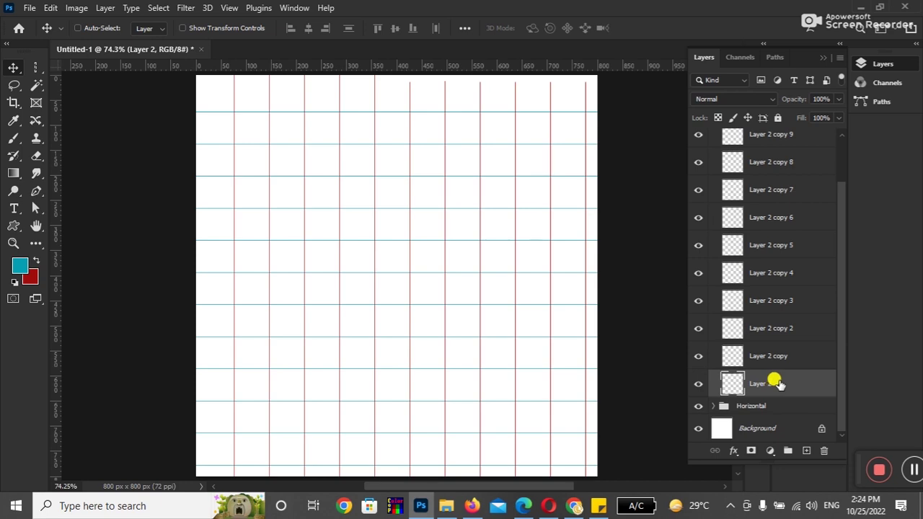
pyautogui.keyDown('ctrl'); pyautogui.click(775, 325); pyautogui.keyUp('ctrl')
pyautogui.keyDown('ctrl'); pyautogui.click(778, 272); pyautogui.keyUp('ctrl')
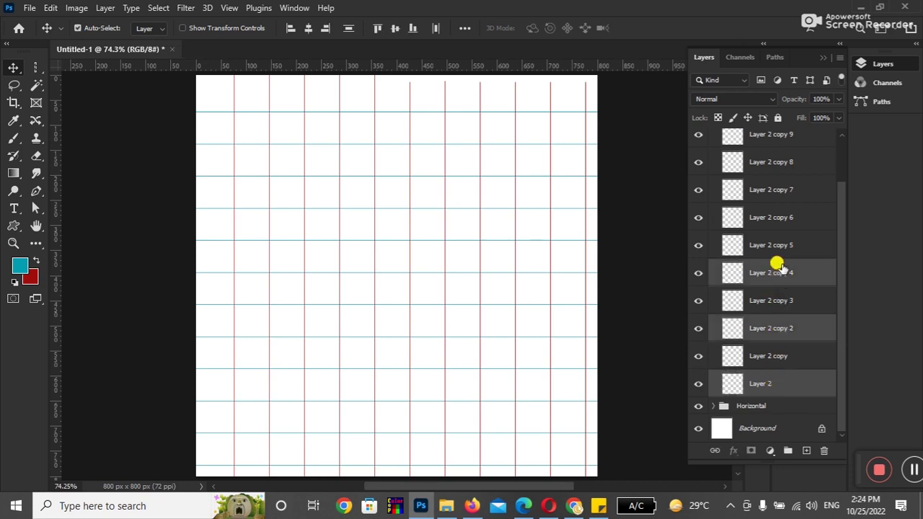
pyautogui.keyDown('ctrl'); pyautogui.click(776, 216); pyautogui.keyUp('ctrl')
pyautogui.keyDown('ctrl'); pyautogui.click(785, 189); pyautogui.keyUp('ctrl')
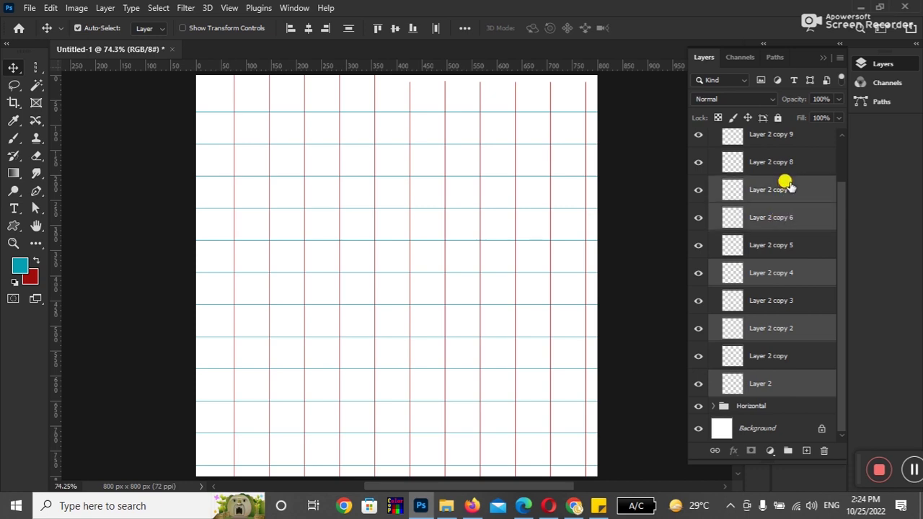
pyautogui.click(759, 383)
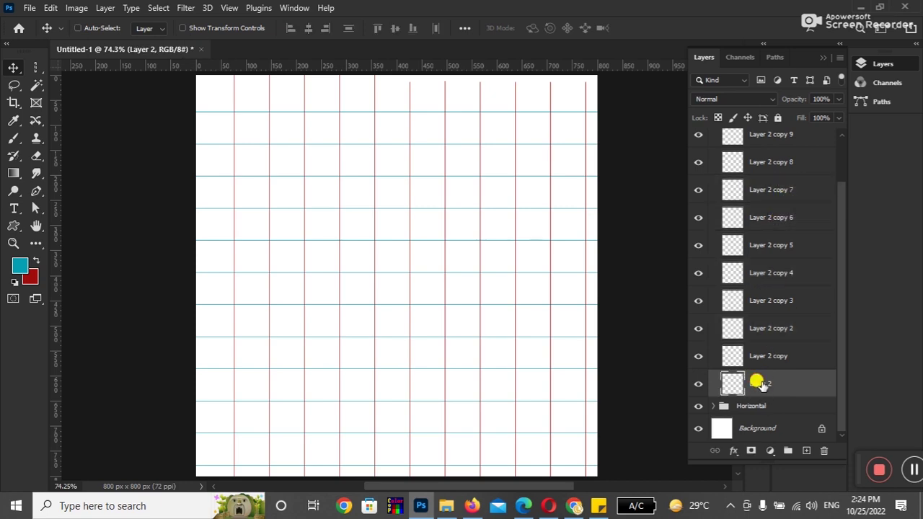
pyautogui.moveTo(842, 420); pyautogui.dragTo(840, 362)
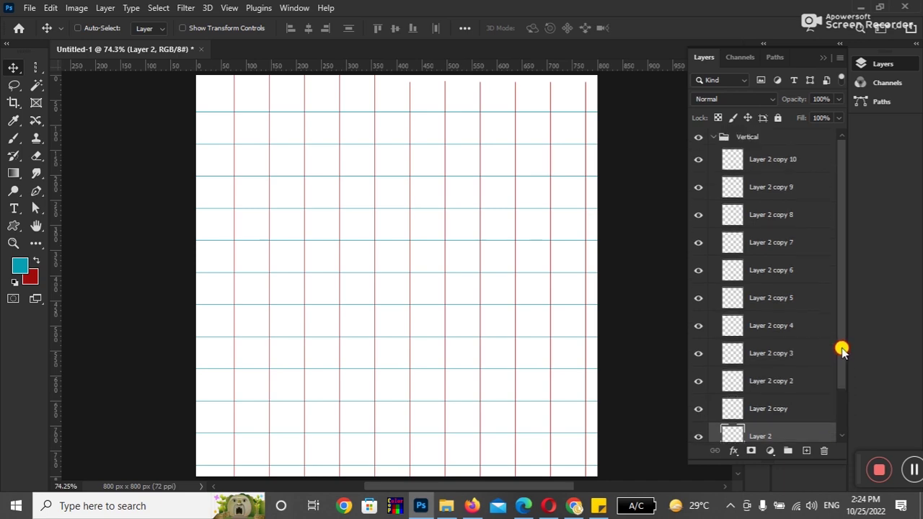
pyautogui.keyDown('shift'); pyautogui.click(789, 160); pyautogui.keyUp('shift')
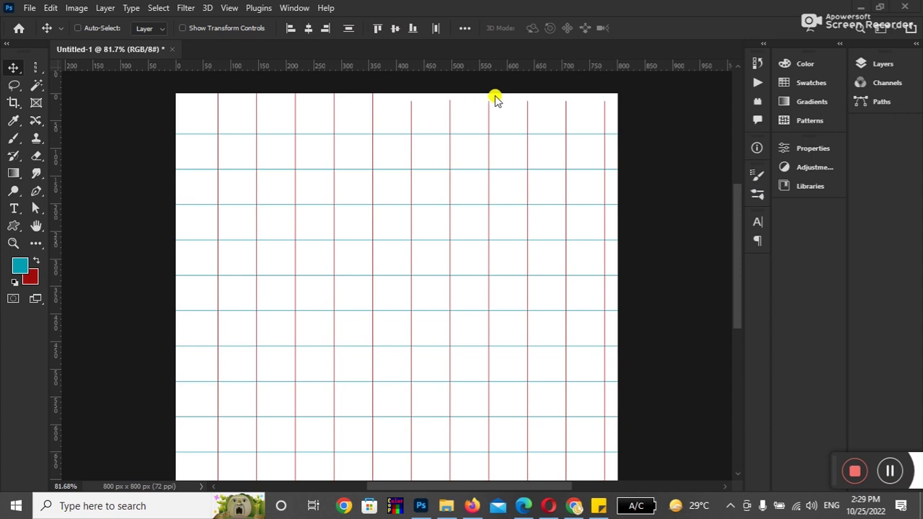
# Show the Layers panel and collapse the Vertical grid group above Horizontal and Background
pyautogui.click(883, 63)
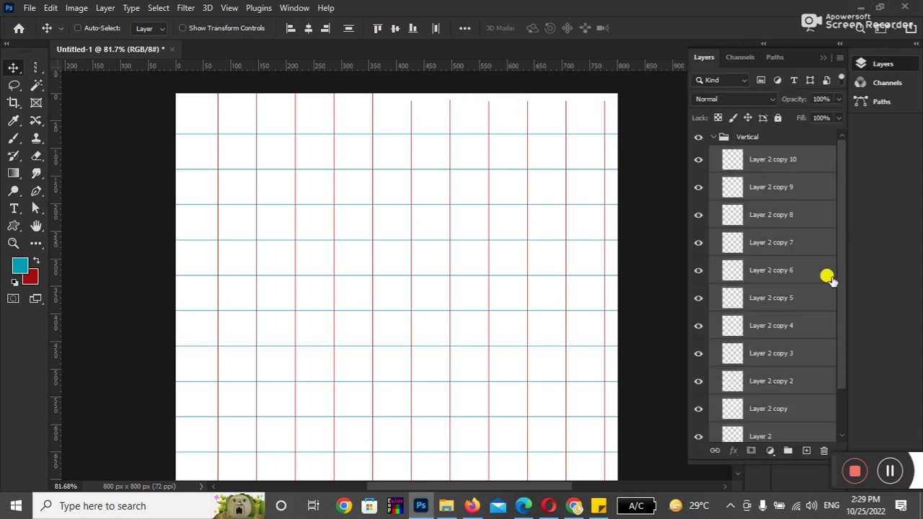
pyautogui.moveTo(841, 313)
pyautogui.mouseDown()
pyautogui.moveTo(838, 353)
pyautogui.moveTo(838, 313)
pyautogui.mouseUp()
pyautogui.click(703, 138)
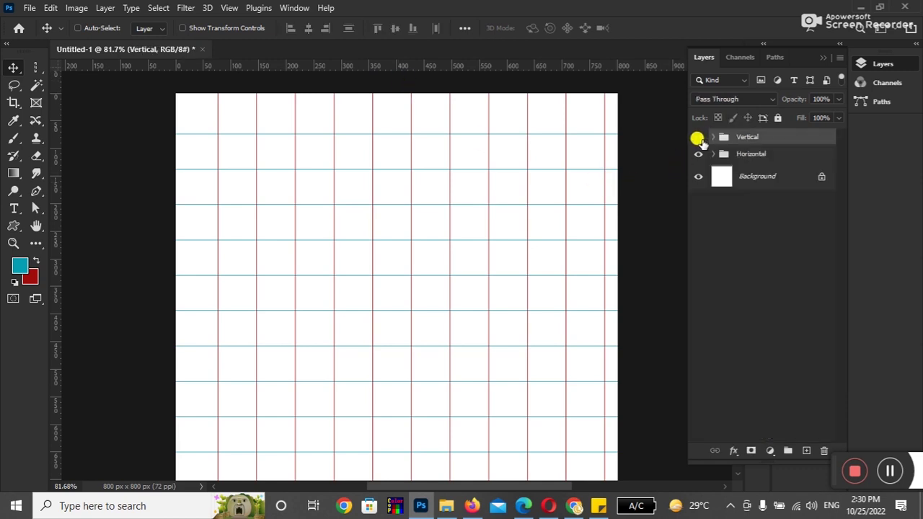
pyautogui.moveTo(697, 138); pyautogui.dragTo(698, 155)
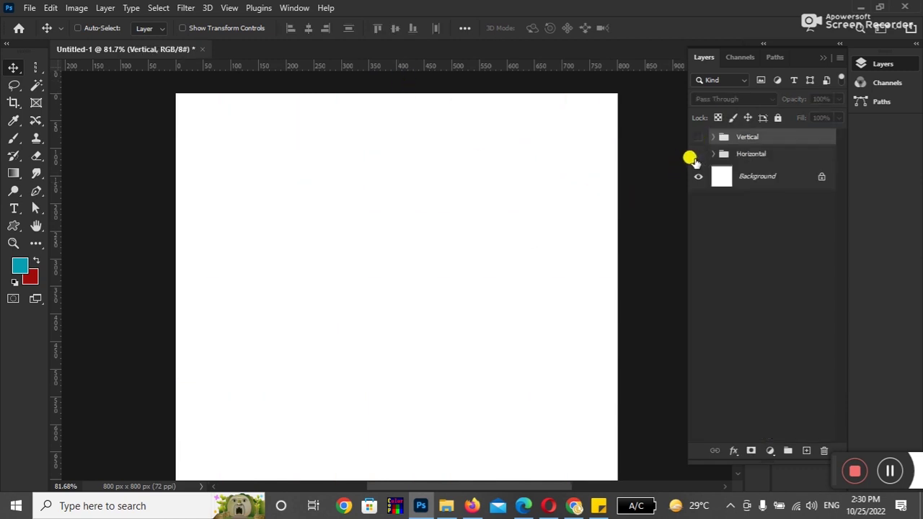
pyautogui.click(697, 154)
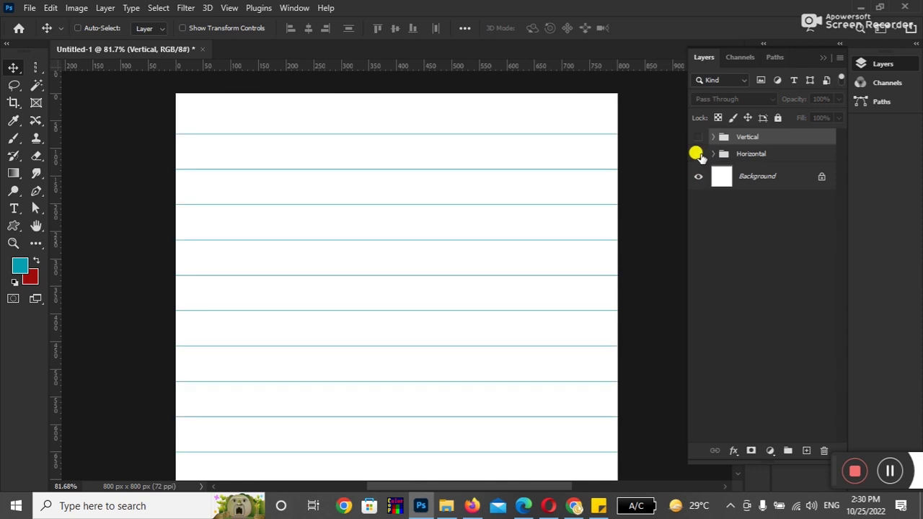
pyautogui.click(696, 154)
pyautogui.click(697, 153)
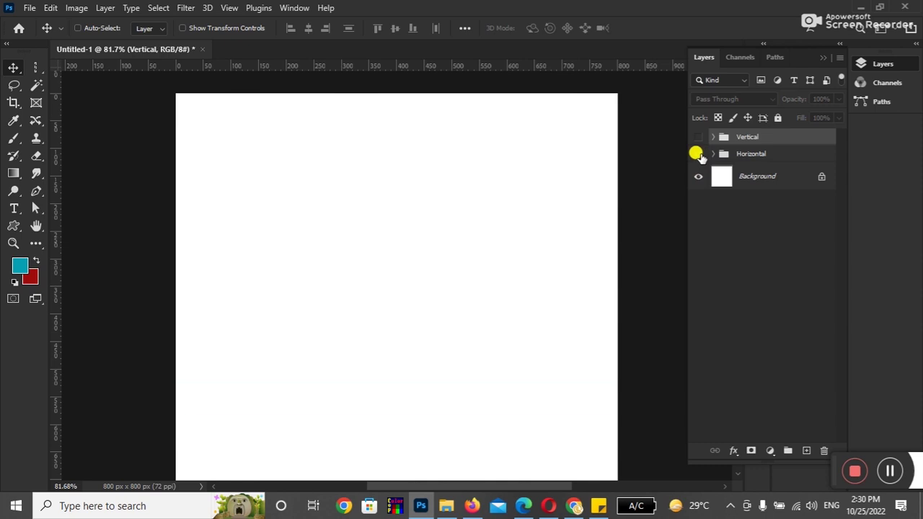
pyautogui.click(698, 138)
pyautogui.click(698, 154)
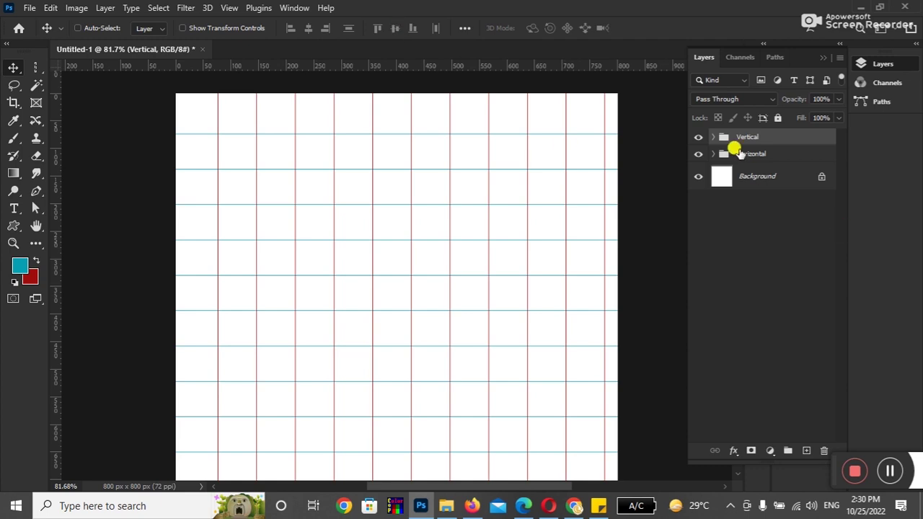
pyautogui.click(747, 154)
# Fade the Vertical and Horizontal grid groups to 20% opacity
pyautogui.click(756, 138)
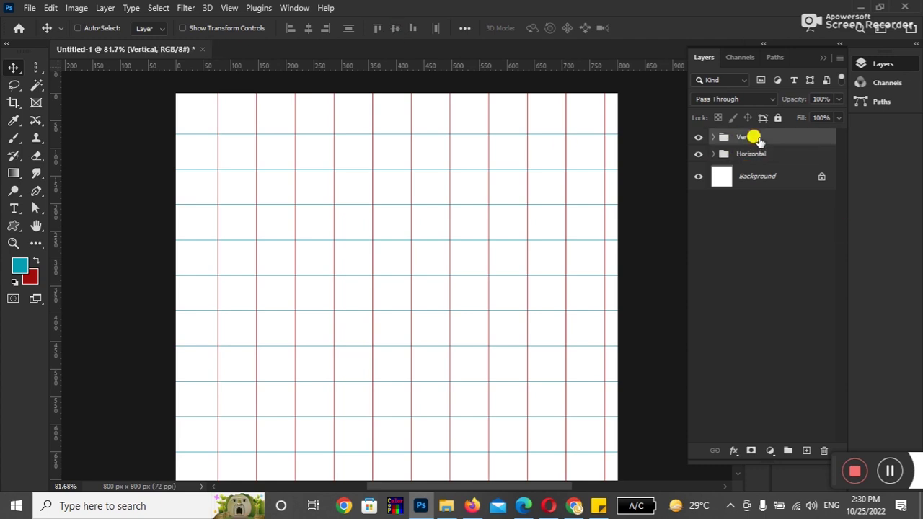
pyautogui.press('5')
pyautogui.press('2')
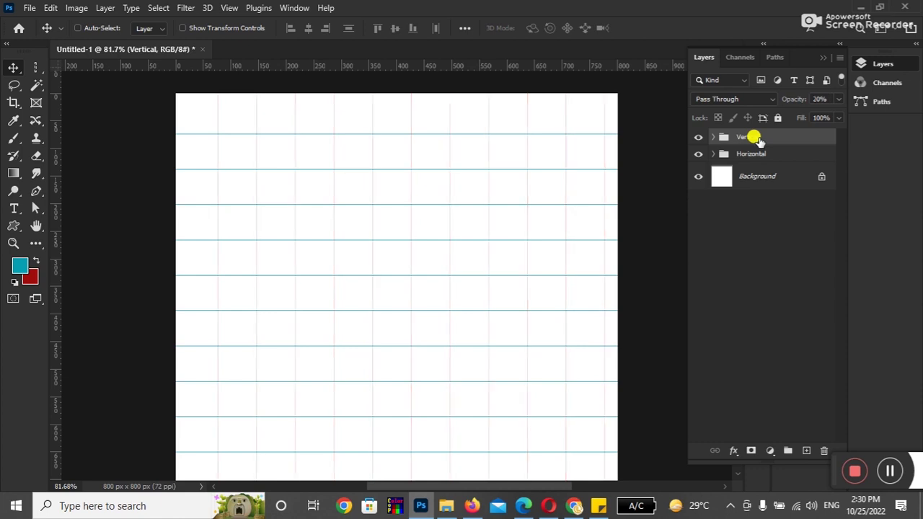
pyautogui.click(781, 154)
pyautogui.press('2')
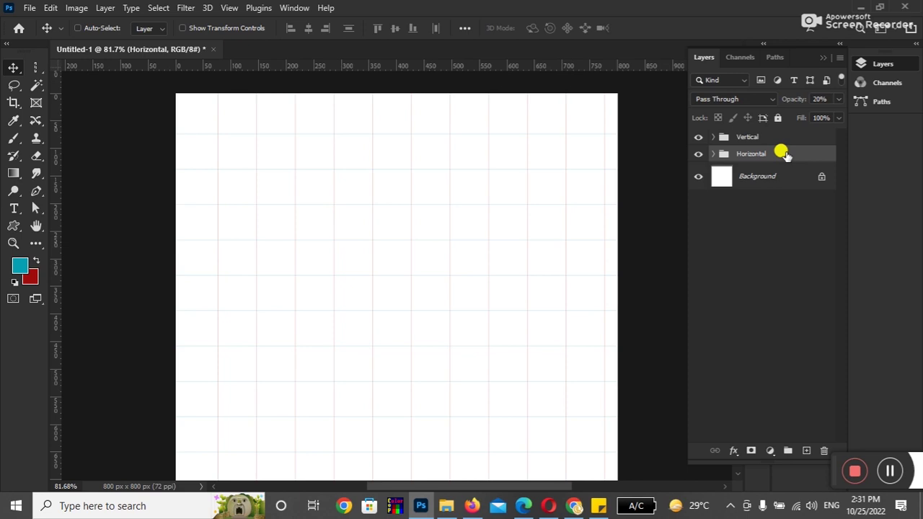
# Restore both the Vertical and Horizontal groups' opacity to 100%
pyautogui.click(761, 139)
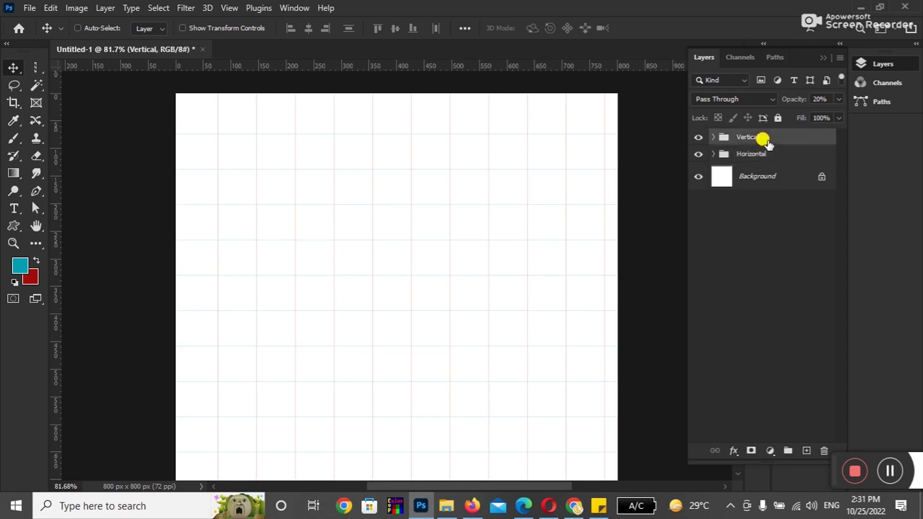
pyautogui.moveTo(840, 101); pyautogui.dragTo(842, 115)
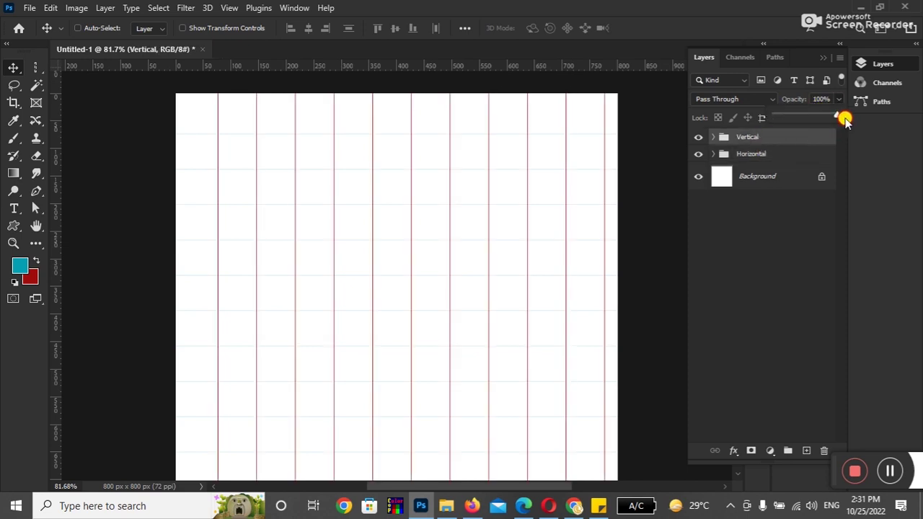
pyautogui.click(797, 160)
pyautogui.click(838, 99)
pyautogui.moveTo(836, 117); pyautogui.dragTo(847, 122)
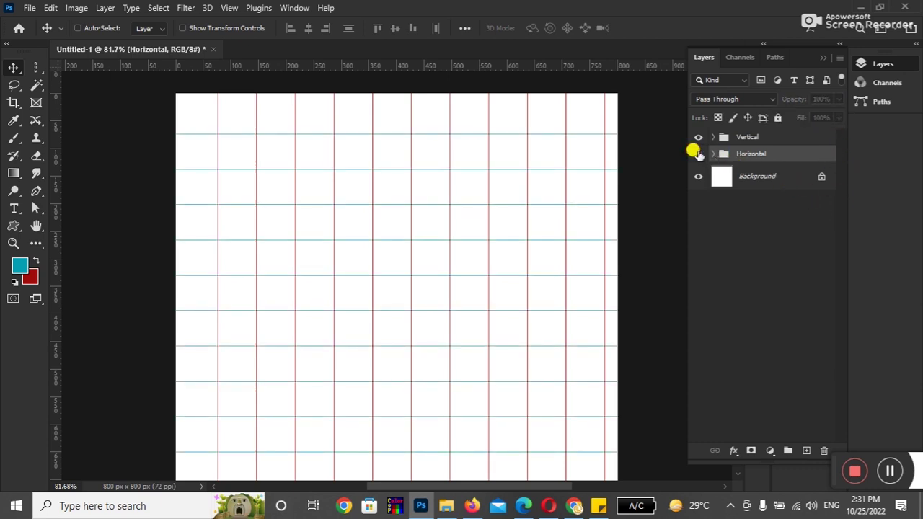
# Hide the Vertical and Horizontal grid groups and select the Background layer
pyautogui.click(698, 153)
pyautogui.click(698, 136)
pyautogui.click(746, 176)
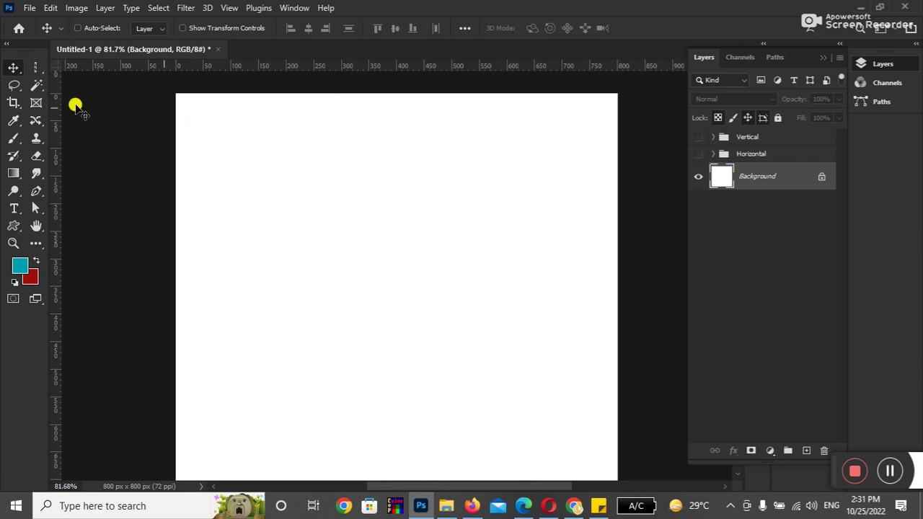
# Try the marquee and Crop tools, settle on the Move tool, and minimize Photoshop
pyautogui.click(35, 67)
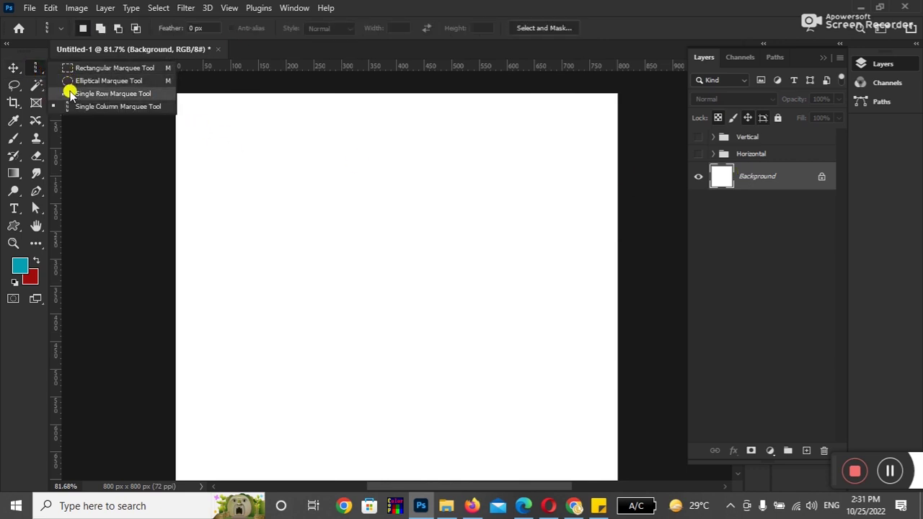
pyautogui.click(68, 68)
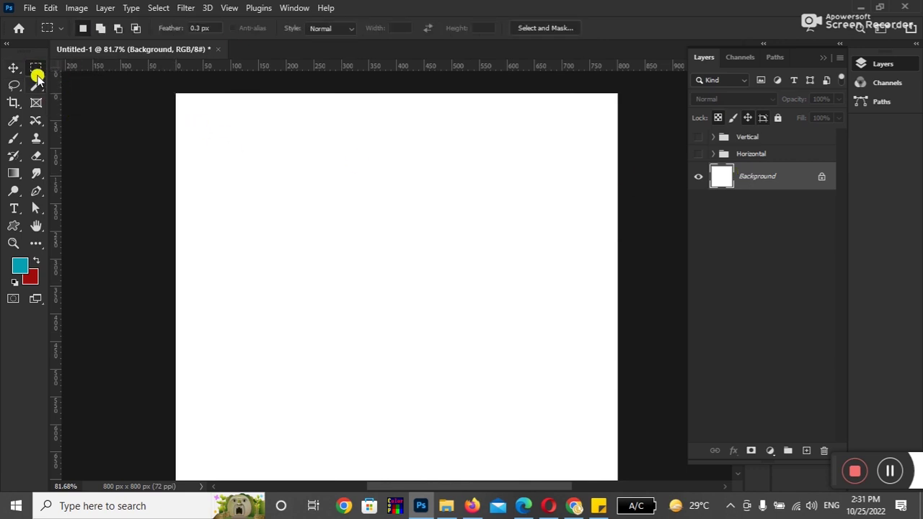
pyautogui.click(15, 106)
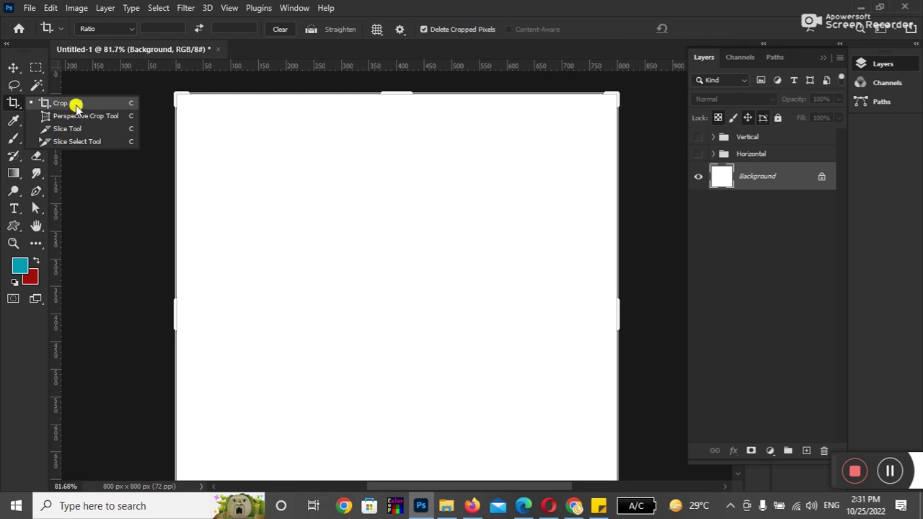
pyautogui.click(14, 67)
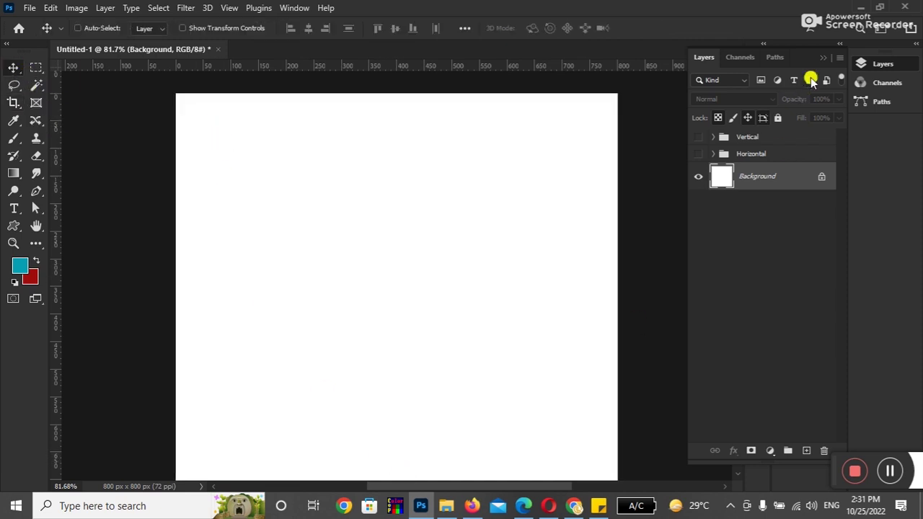
pyautogui.click(865, 6)
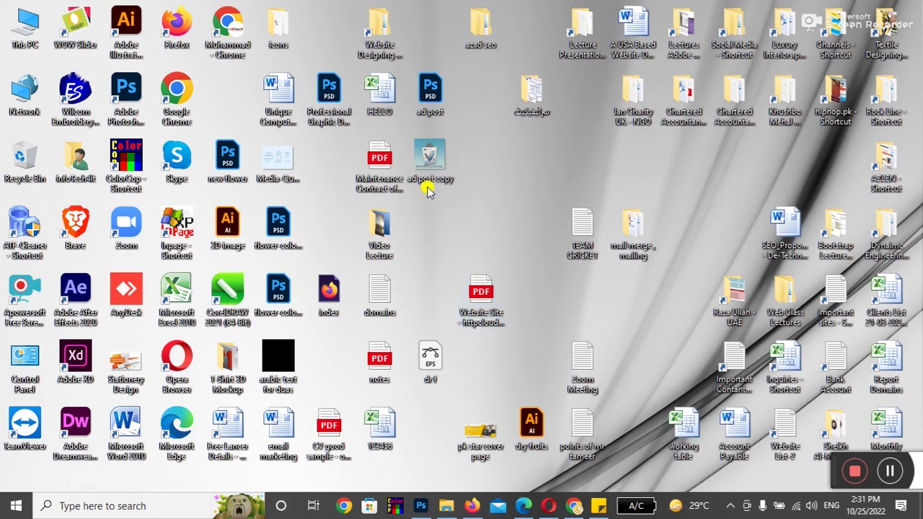
# Browse to AZLEN > Faucets > Faucets > B016 02 01 1 and drag photo (1) into Photoshop
pyautogui.doubleClick(887, 162)
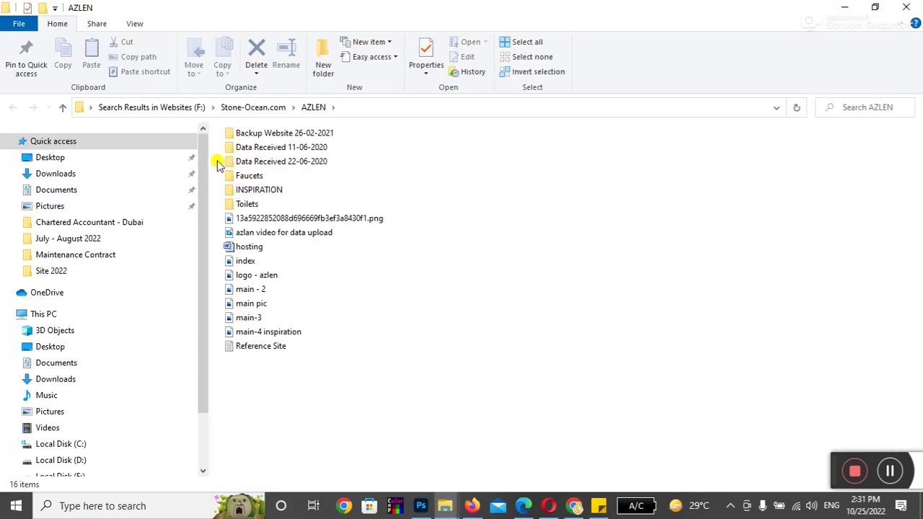
pyautogui.doubleClick(243, 175)
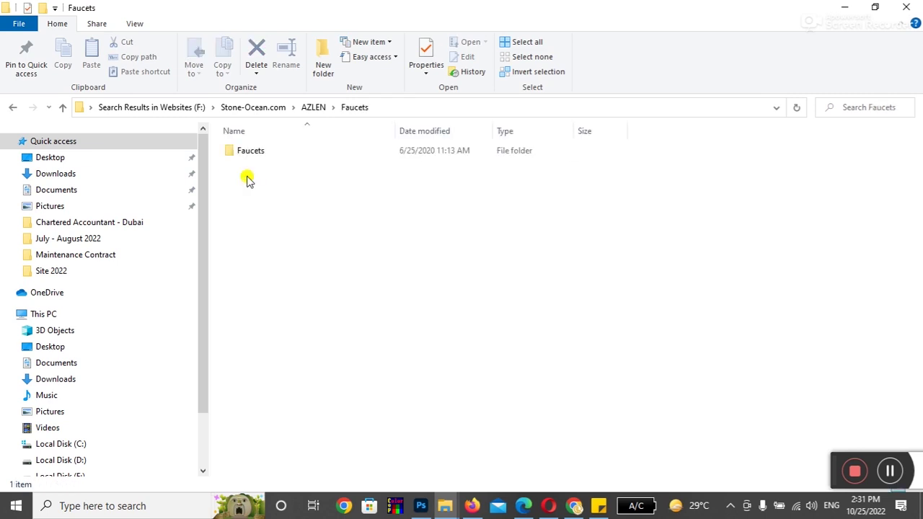
pyautogui.doubleClick(242, 150)
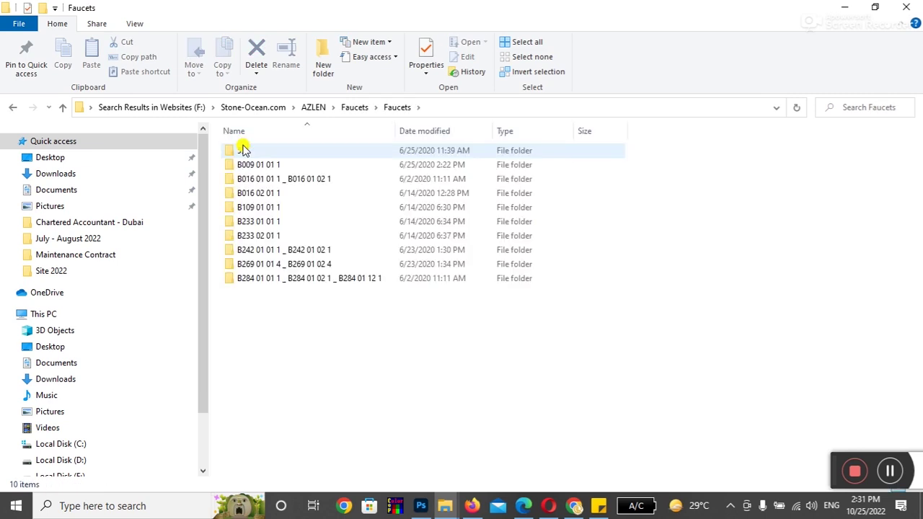
pyautogui.doubleClick(254, 193)
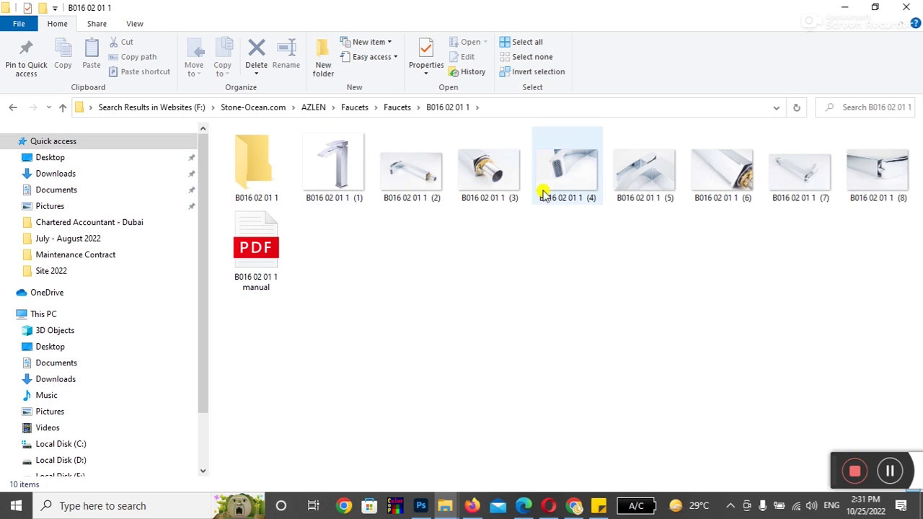
pyautogui.doubleClick(274, 164)
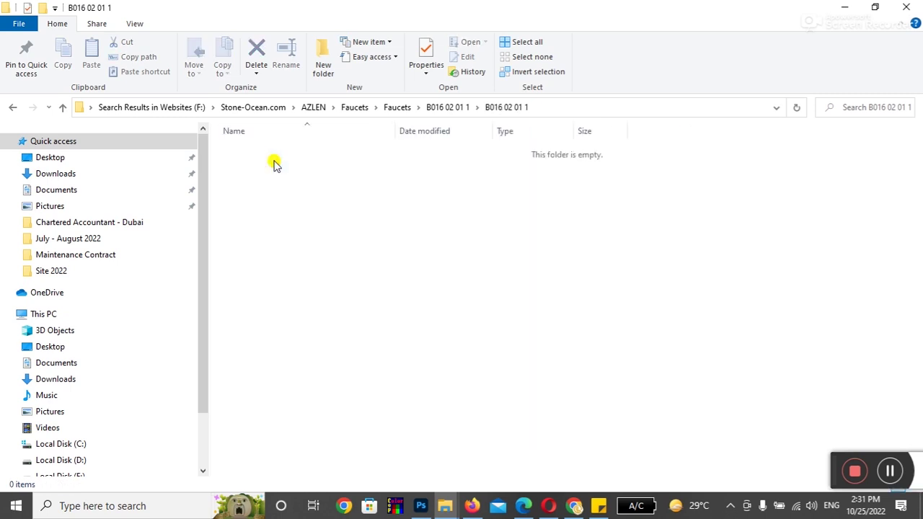
pyautogui.click(450, 108)
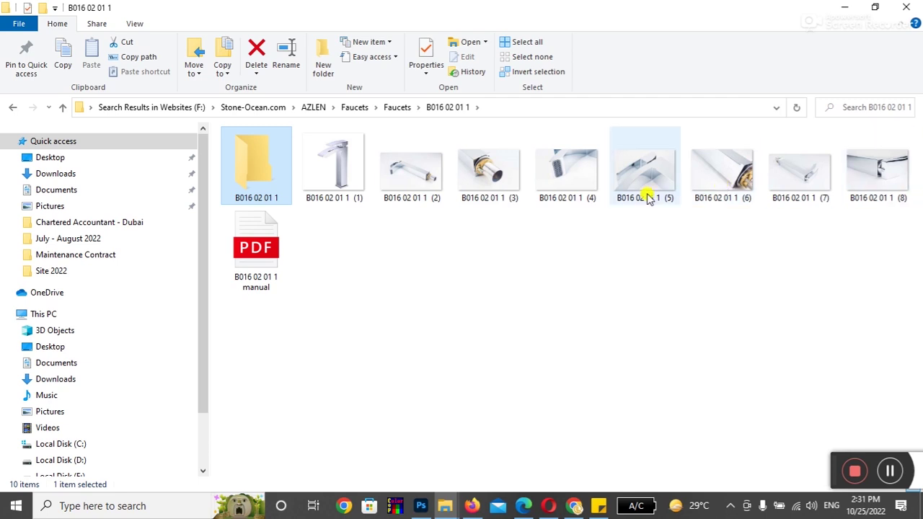
pyautogui.moveTo(336, 179)
pyautogui.mouseDown()
pyautogui.moveTo(436, 476)
pyautogui.moveTo(546, 45)
pyautogui.mouseUp()
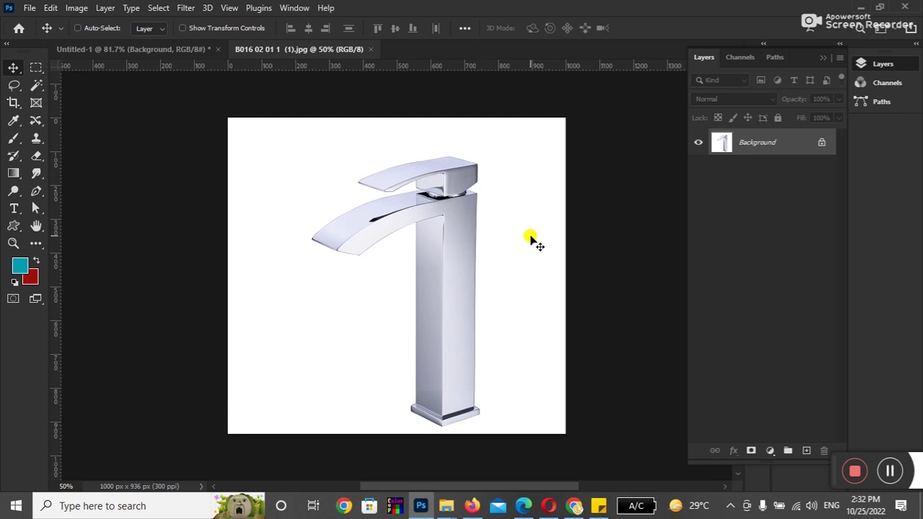
pyautogui.click(371, 49)
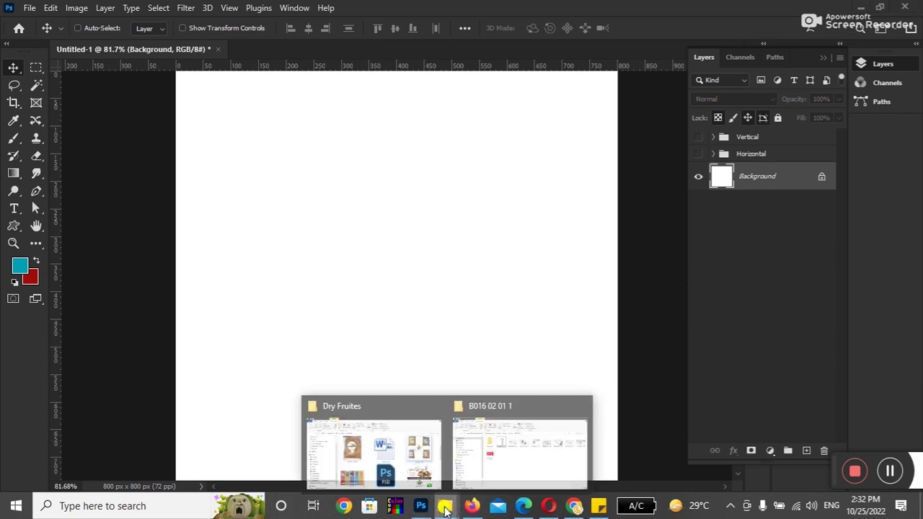
pyautogui.click(511, 432)
pyautogui.moveTo(339, 180); pyautogui.dragTo(425, 510)
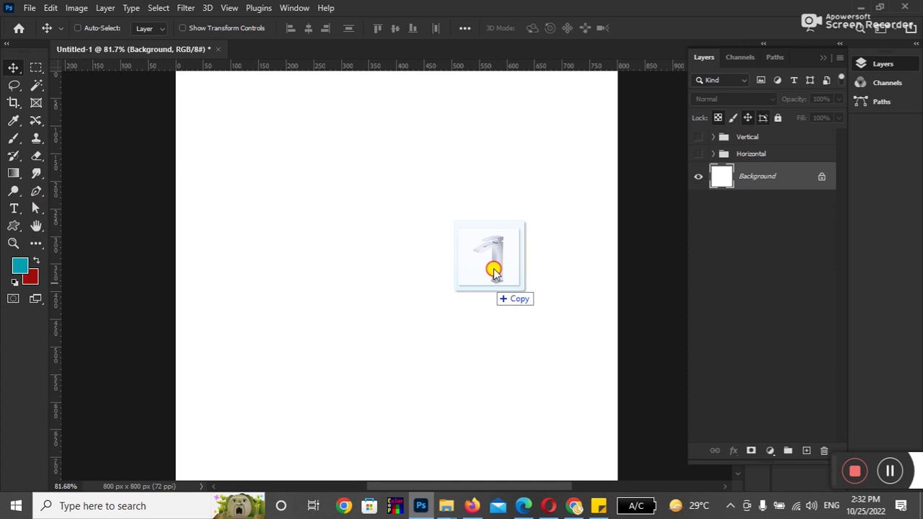
pyautogui.moveTo(426, 510); pyautogui.dragTo(570, 46)
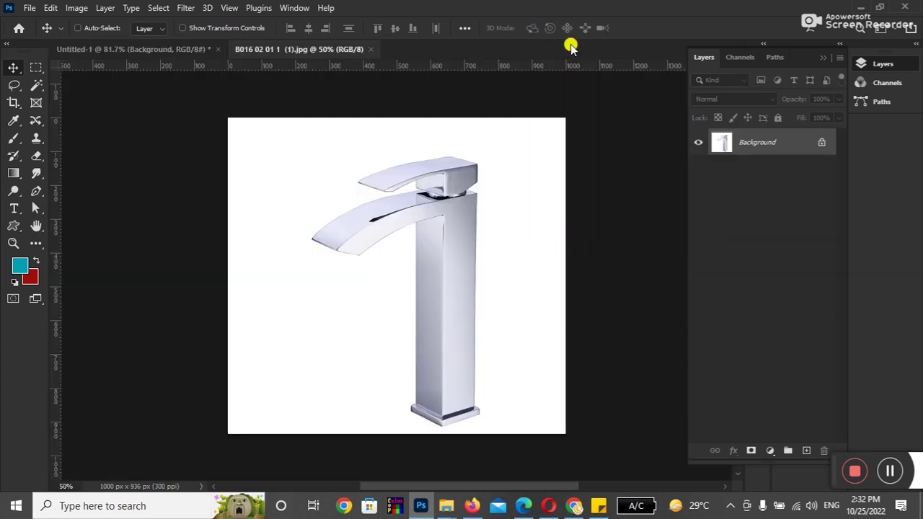
pyautogui.click(202, 48)
pyautogui.click(265, 50)
pyautogui.click(10, 103)
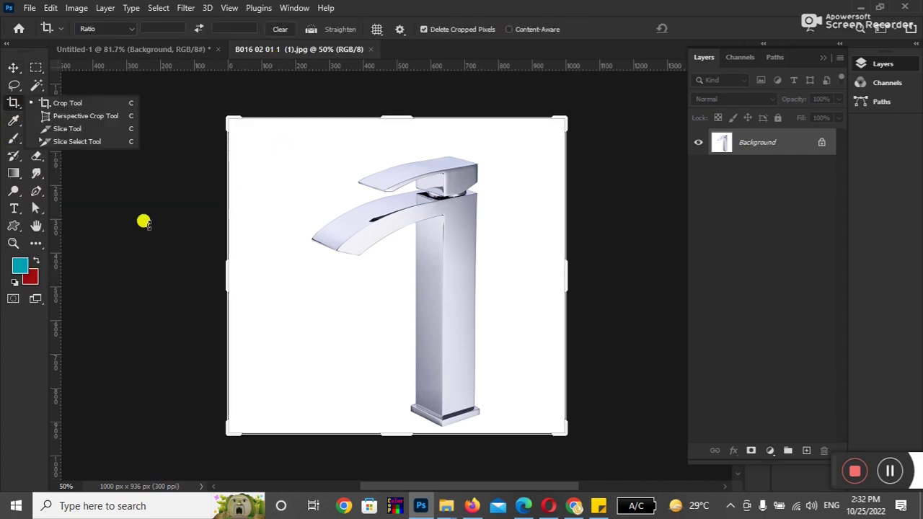
pyautogui.moveTo(219, 286); pyautogui.dragTo(263, 294)
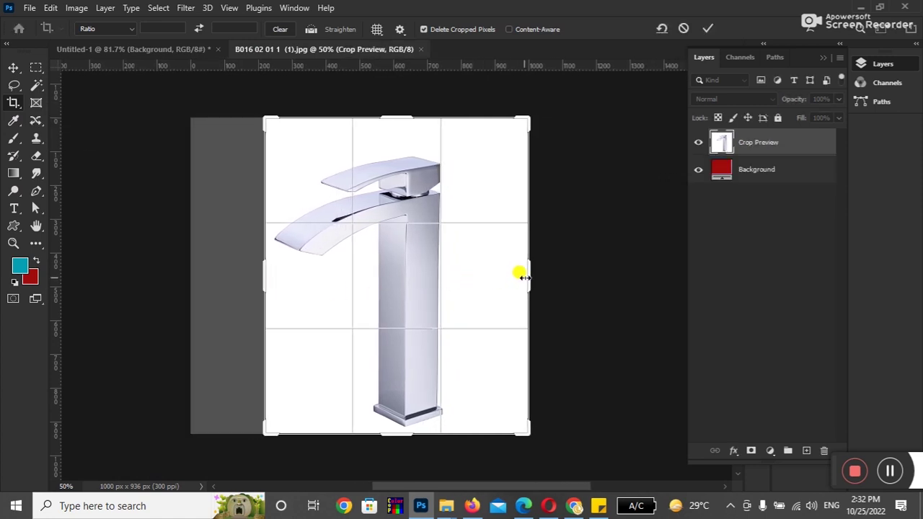
pyautogui.moveTo(529, 273); pyautogui.dragTo(492, 274)
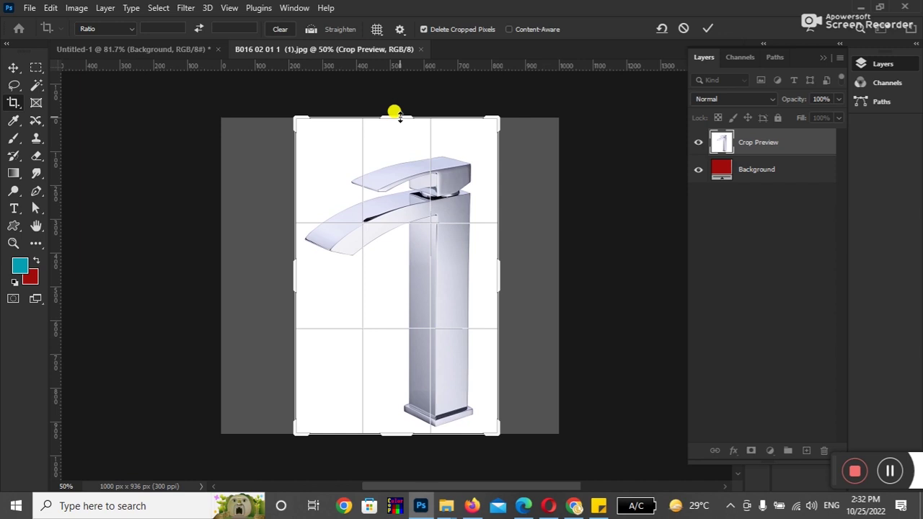
pyautogui.moveTo(393, 112); pyautogui.dragTo(394, 121)
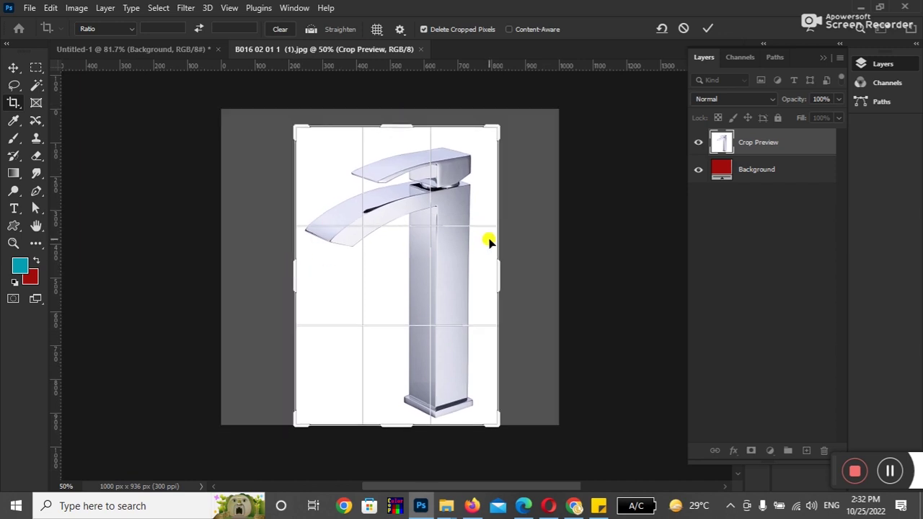
pyautogui.press('Return')
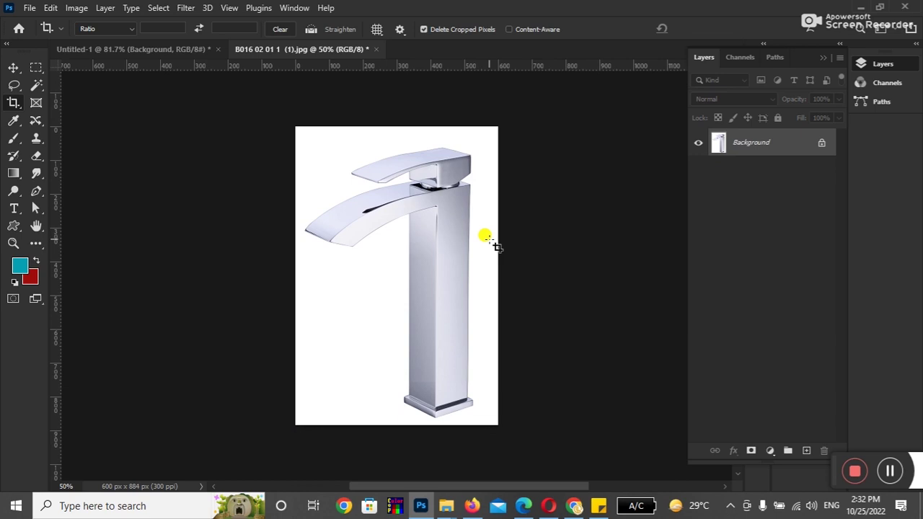
pyautogui.hotkey('ctrl', 'z')
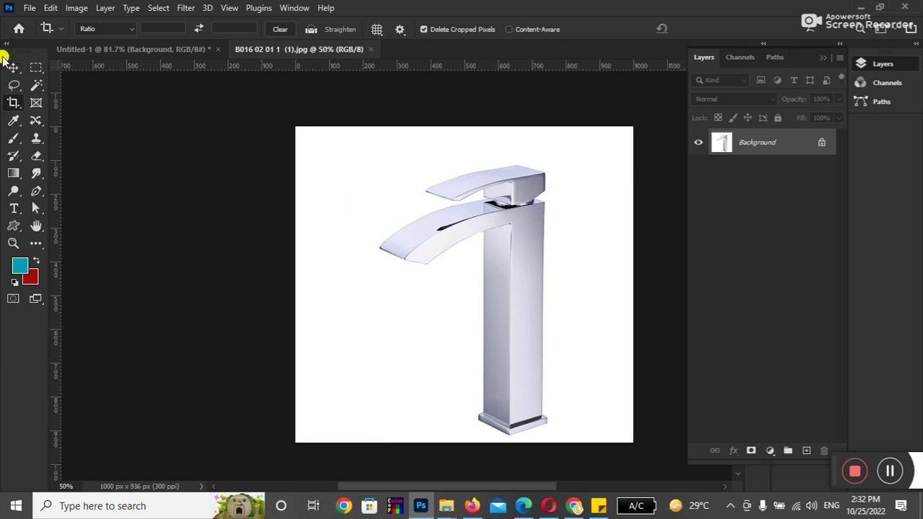
# Trial-widen the canvas with Crop, swap colours to red/teal, and revert to 1000 × 936 px
pyautogui.click(13, 67)
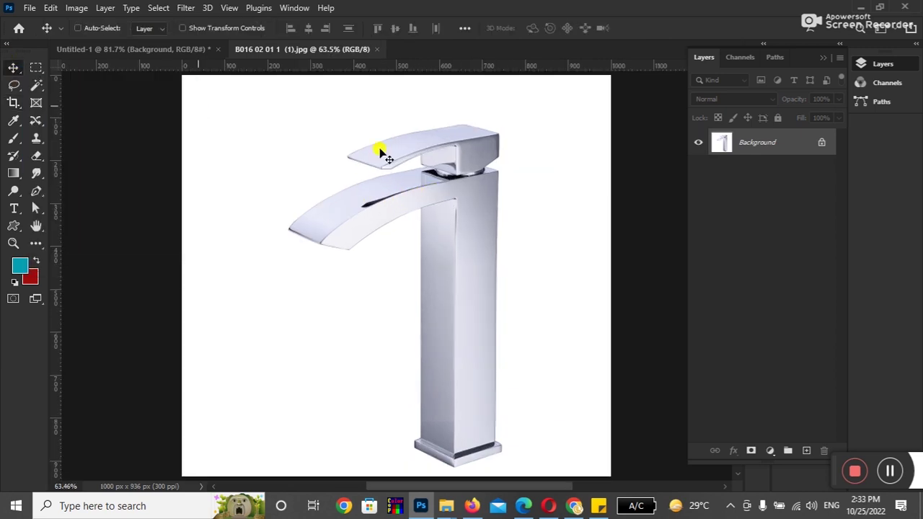
pyautogui.hotkey('ctrl', '-')
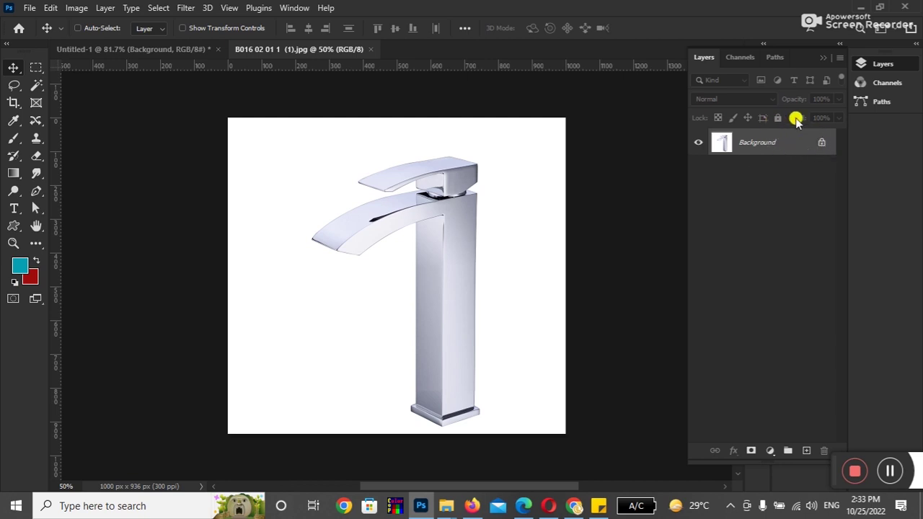
pyautogui.click(12, 103)
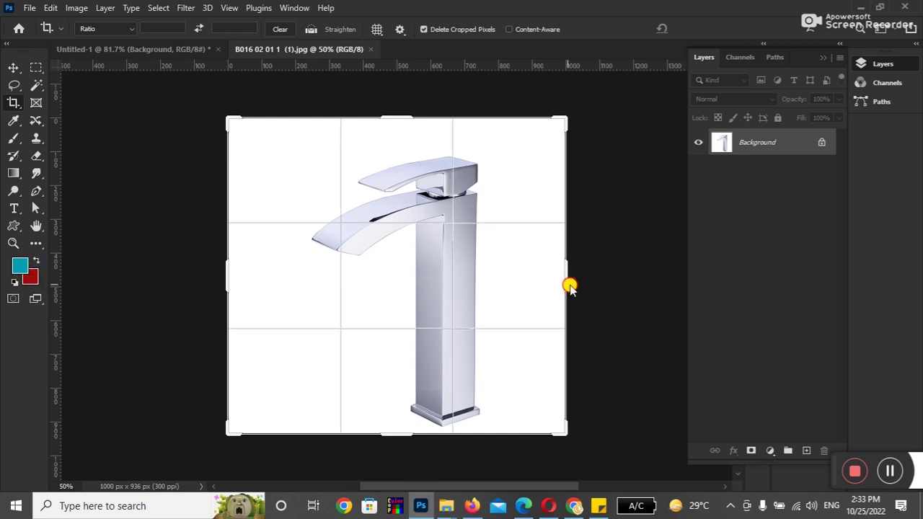
pyautogui.moveTo(565, 284); pyautogui.dragTo(591, 279)
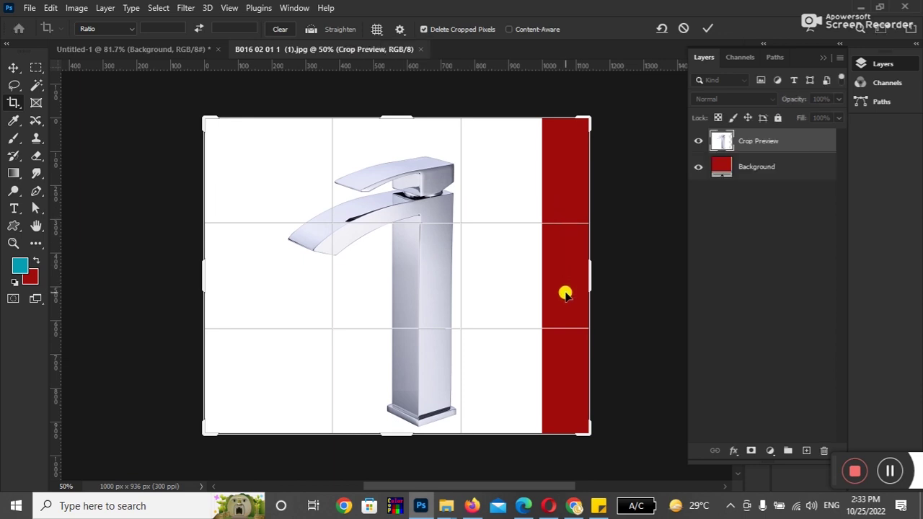
pyautogui.click(36, 260)
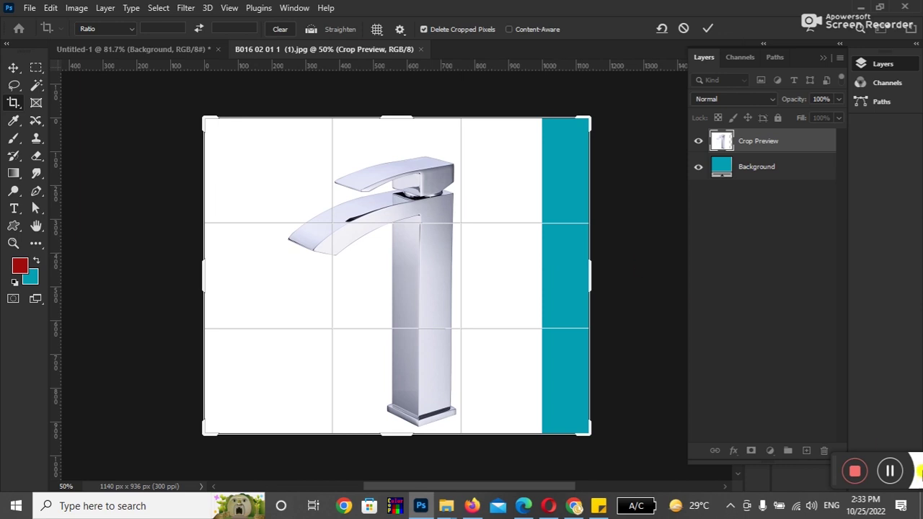
pyautogui.moveTo(586, 280); pyautogui.dragTo(562, 285)
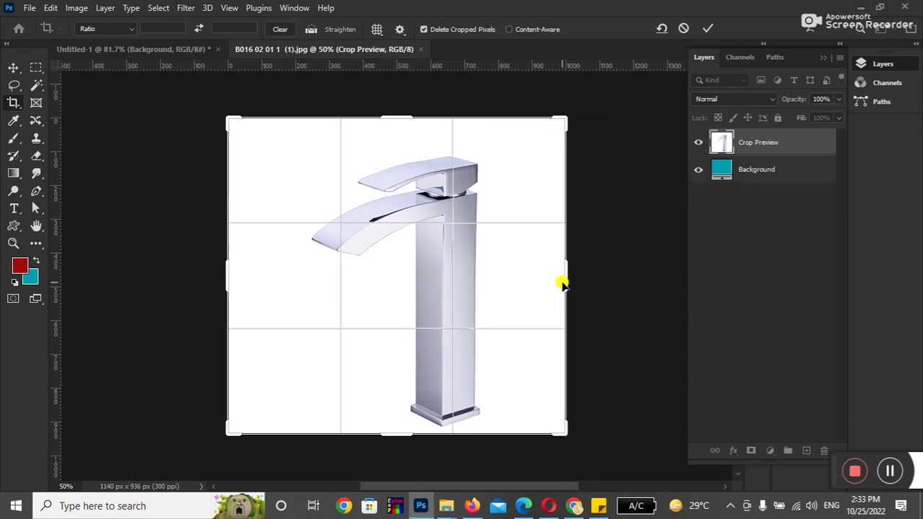
pyautogui.click(15, 69)
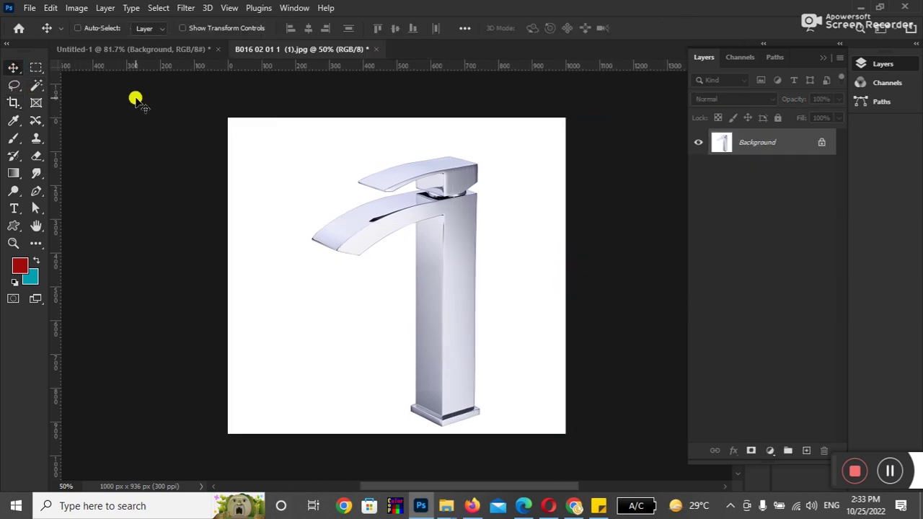
pyautogui.press('ctrl')
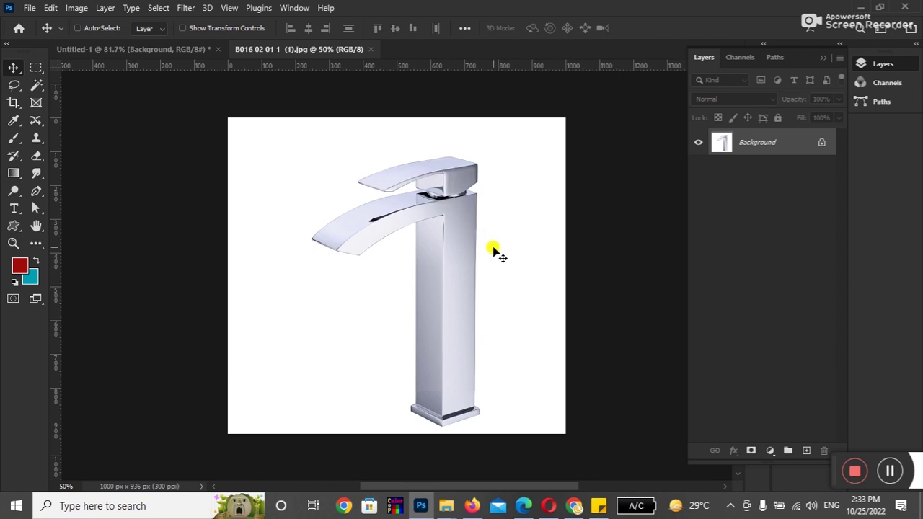
# Go up to AZLEN, open Data Received 22-06-2020, and drag Double hands faucet into Photoshop
pyautogui.moveTo(446, 506)
pyautogui.click(486, 443)
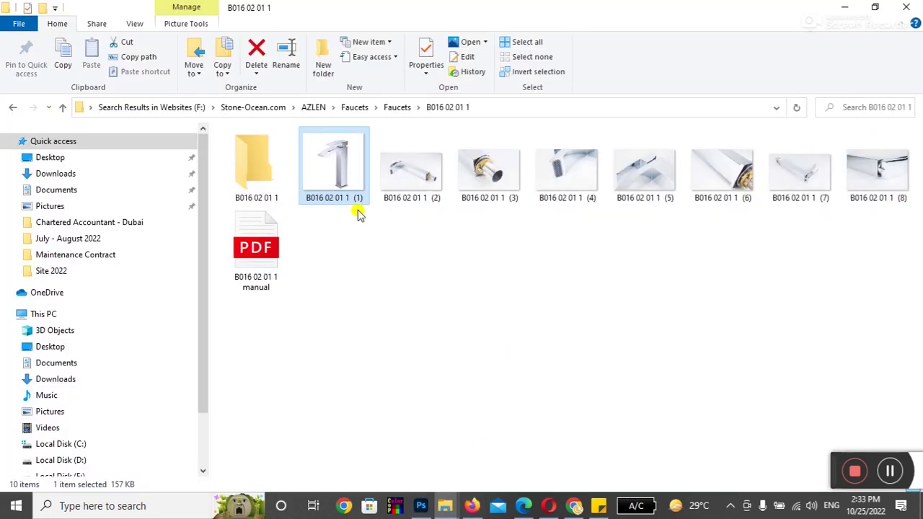
pyautogui.click(313, 107)
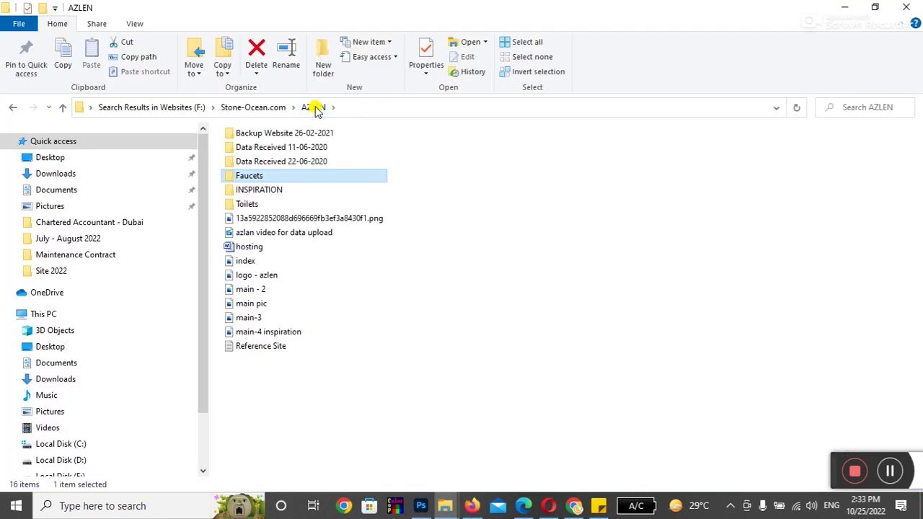
pyautogui.doubleClick(261, 160)
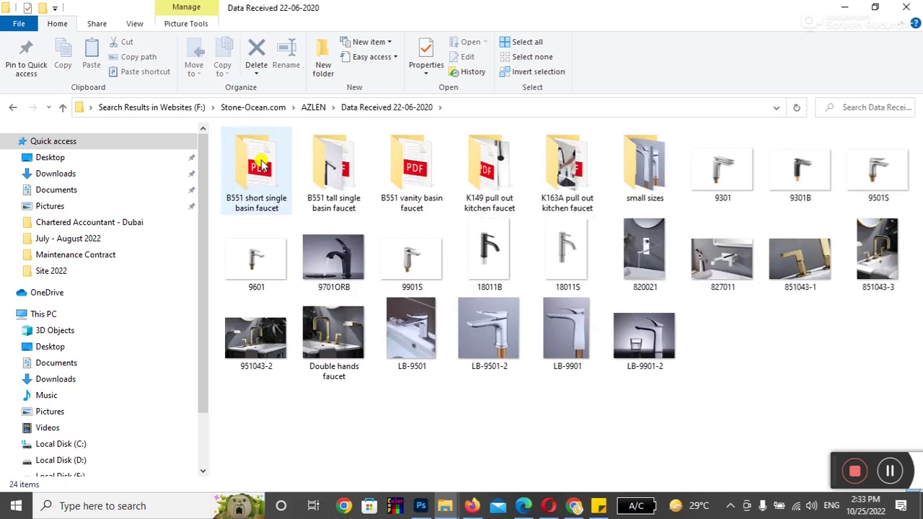
pyautogui.moveTo(321, 353)
pyautogui.mouseDown()
pyautogui.moveTo(421, 492)
pyautogui.moveTo(523, 41)
pyautogui.mouseUp()
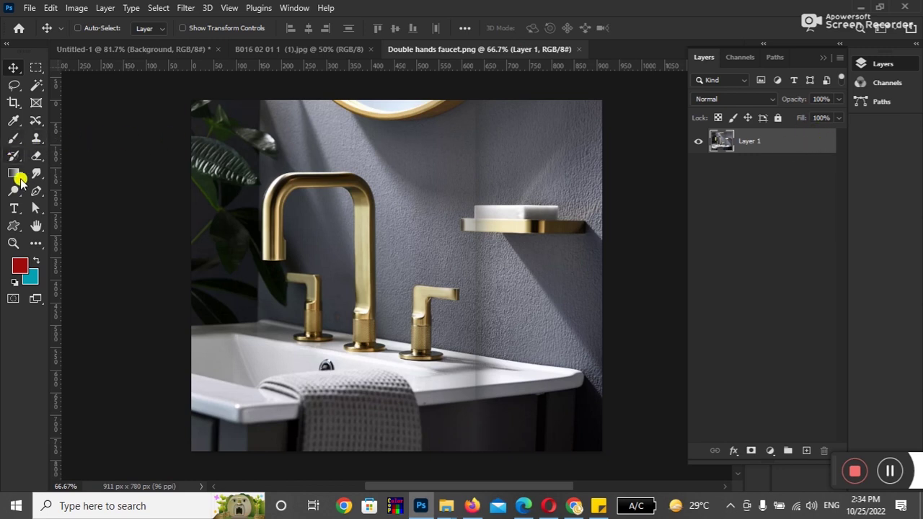
# Widen the gold faucet canvas to 935 px with Crop, then undo back to 911 px
pyautogui.click(10, 103)
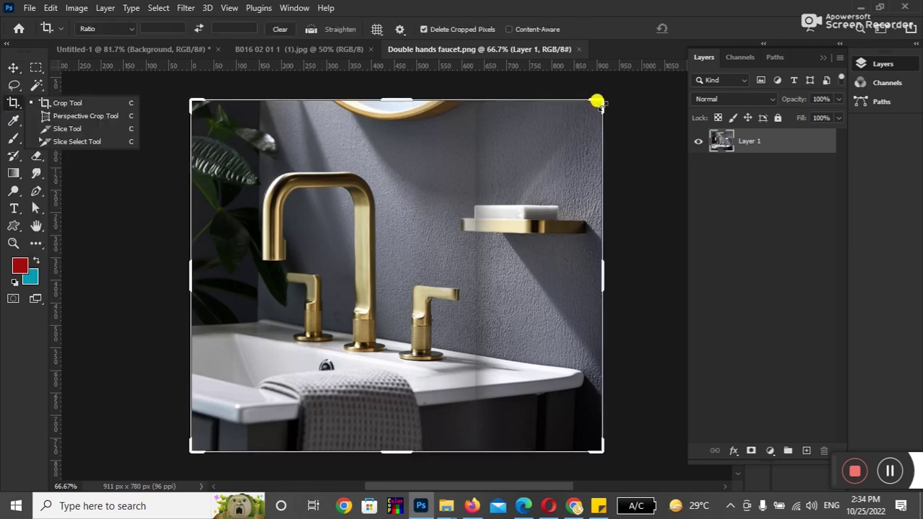
pyautogui.click(598, 101)
pyautogui.moveTo(599, 268); pyautogui.dragTo(621, 271)
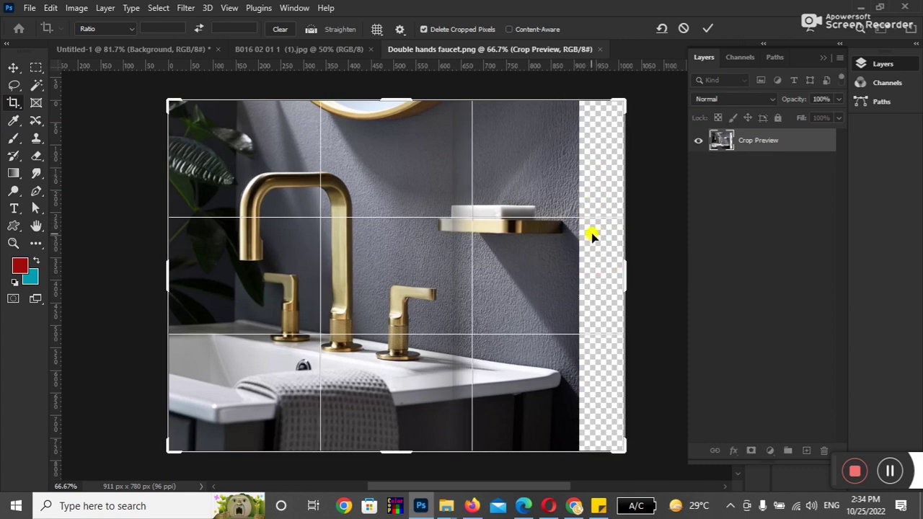
pyautogui.press('Return')
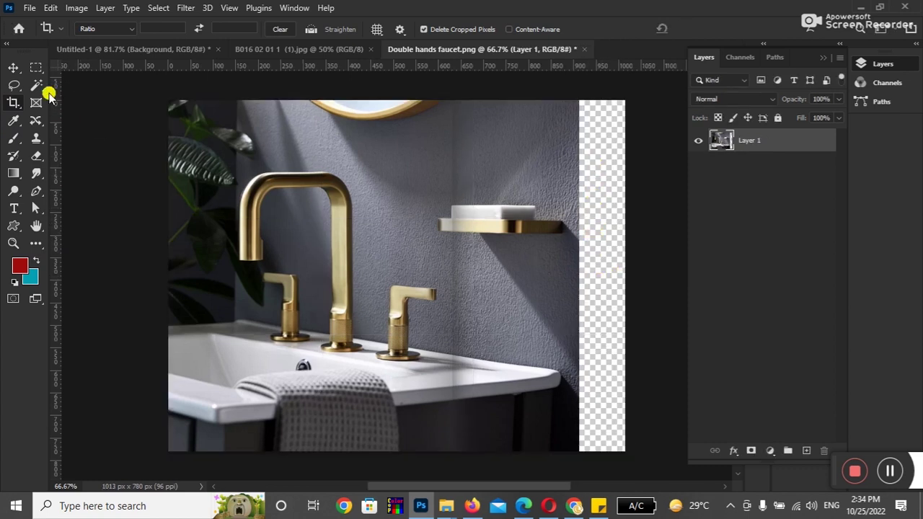
pyautogui.click(13, 68)
pyautogui.hotkey('ctrl', 'z')
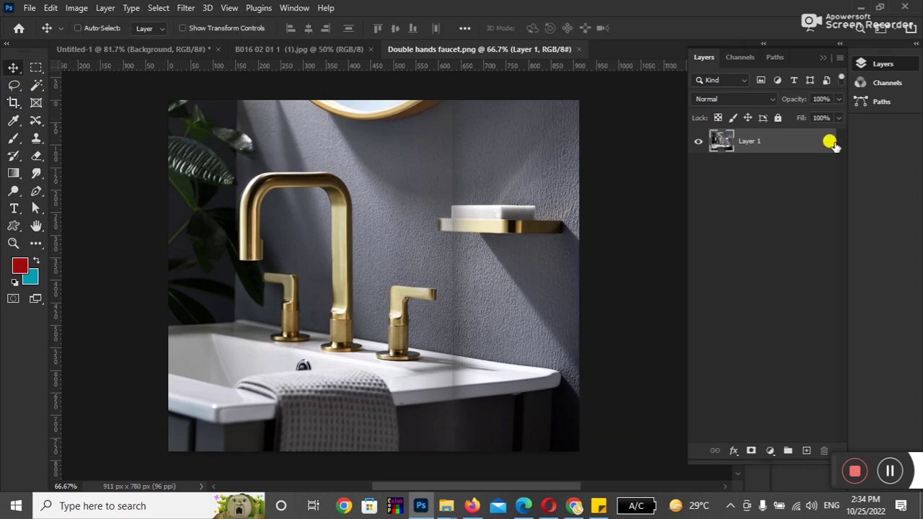
# Reselect Layer 1 and bring up the Layer > New options
pyautogui.click(795, 174)
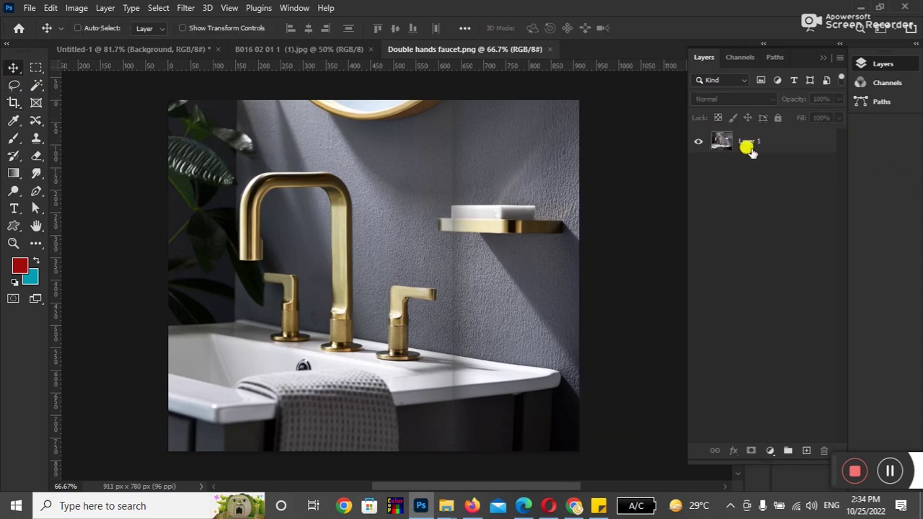
pyautogui.click(772, 145)
pyautogui.click(108, 8)
pyautogui.moveTo(140, 20)
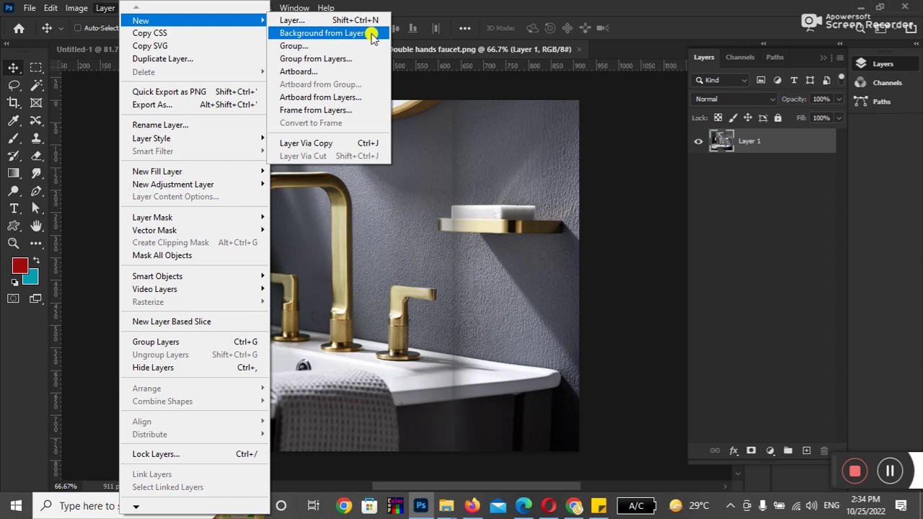
# Convert Layer 1 into a locked Background layer, then start cropping with colours swapped
pyautogui.click(372, 33)
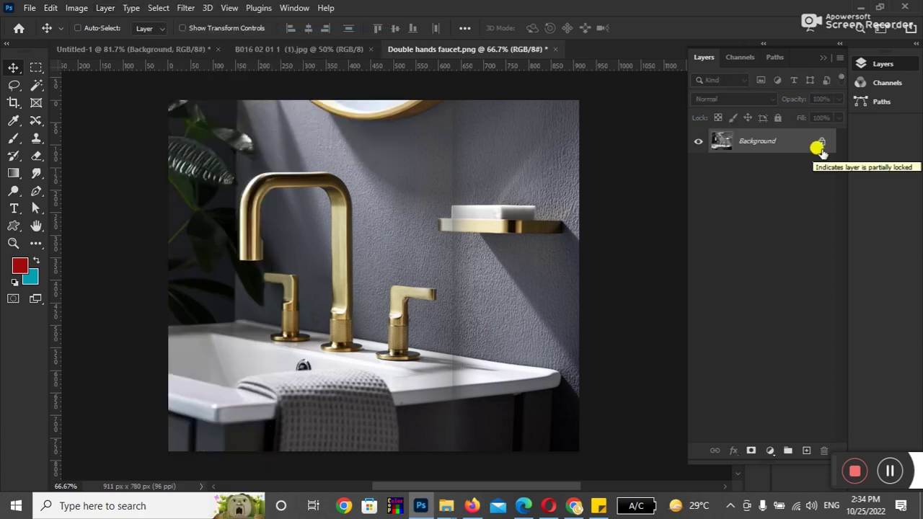
pyautogui.hotkey('ctrl', 'z')
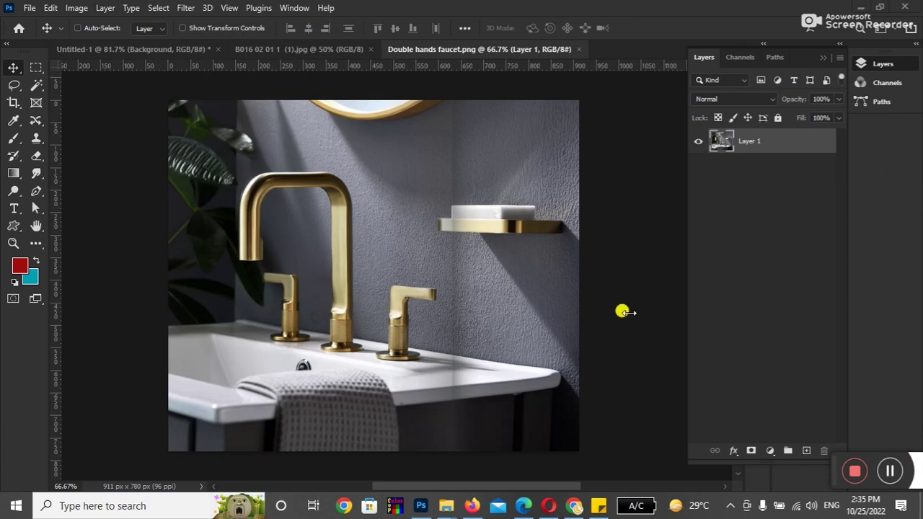
pyautogui.click(103, 8)
pyautogui.moveTo(141, 20)
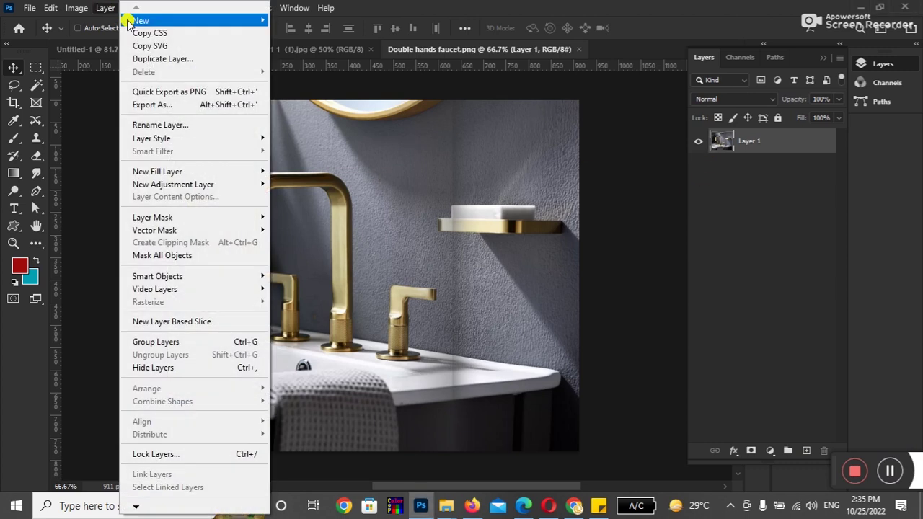
pyautogui.click(335, 34)
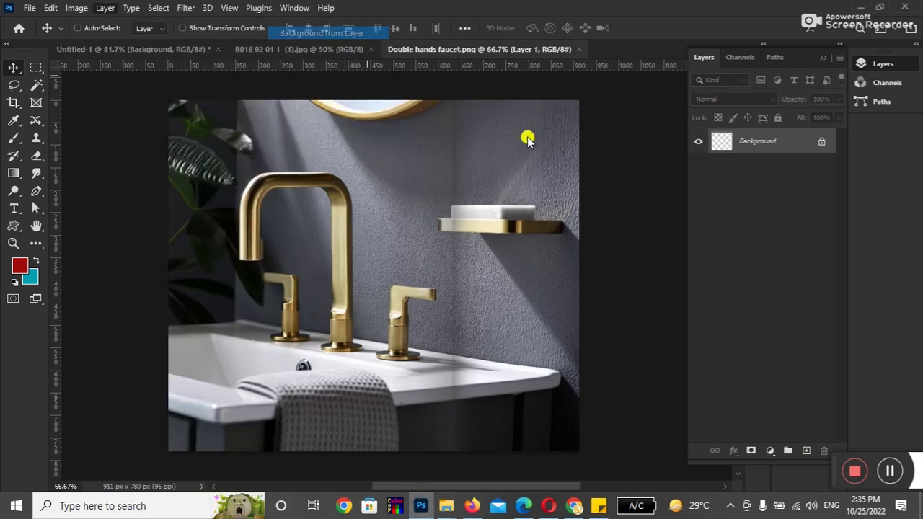
pyautogui.click(15, 104)
pyautogui.click(36, 258)
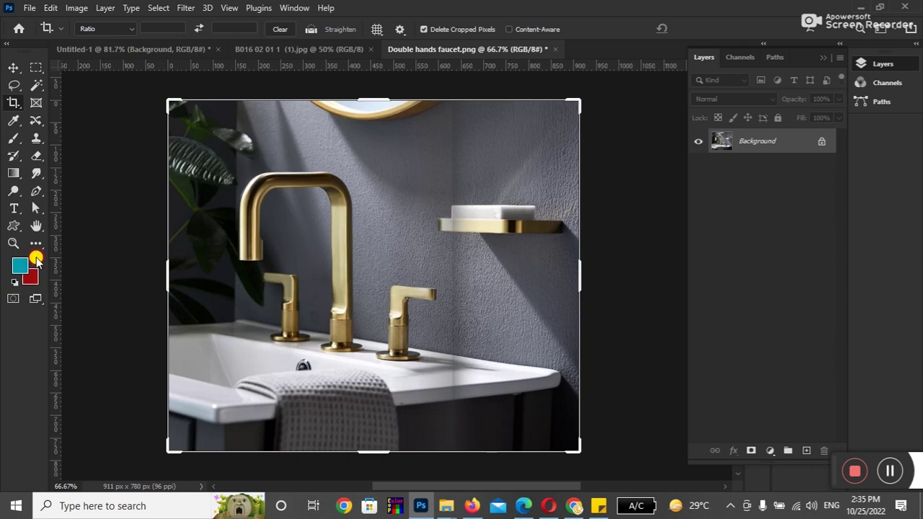
# Drag the crop handles outward past the photo, then cancel the pending crop
pyautogui.click(580, 106)
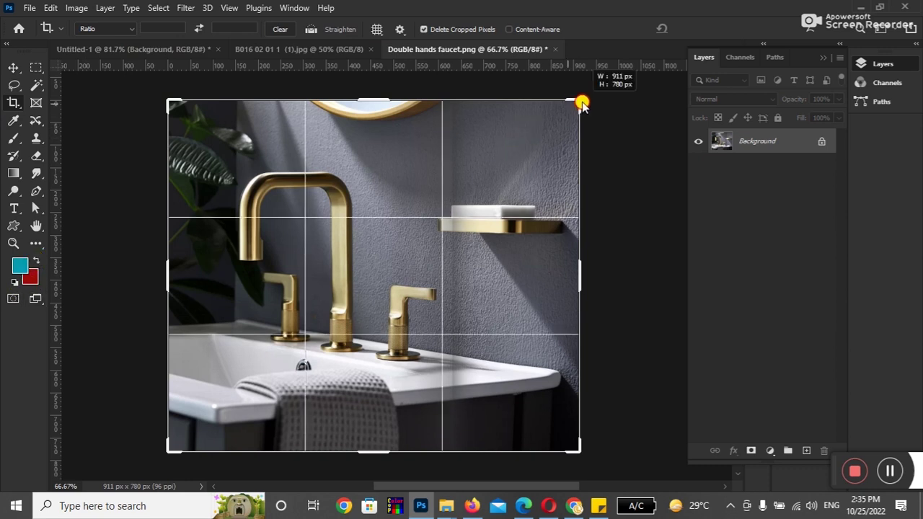
pyautogui.moveTo(580, 106); pyautogui.dragTo(591, 96)
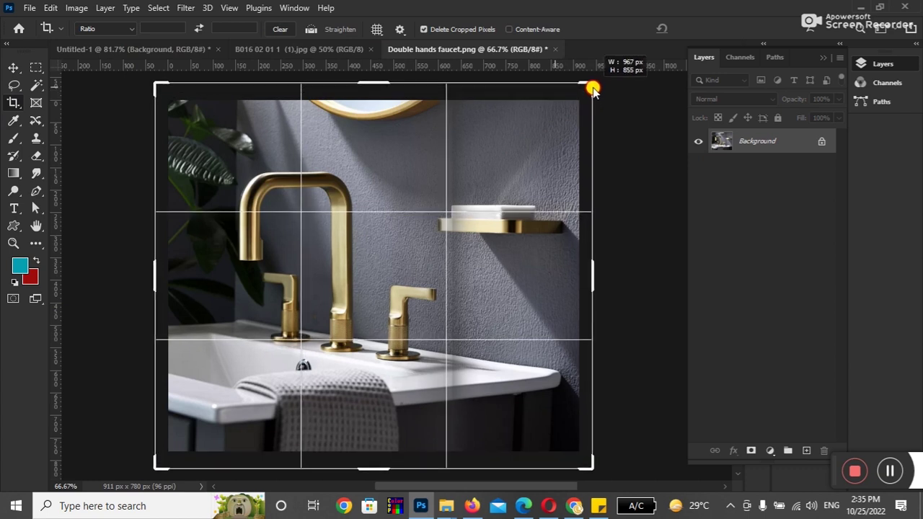
pyautogui.moveTo(591, 96); pyautogui.dragTo(590, 97)
pyautogui.hotkey('alt', 'shift')
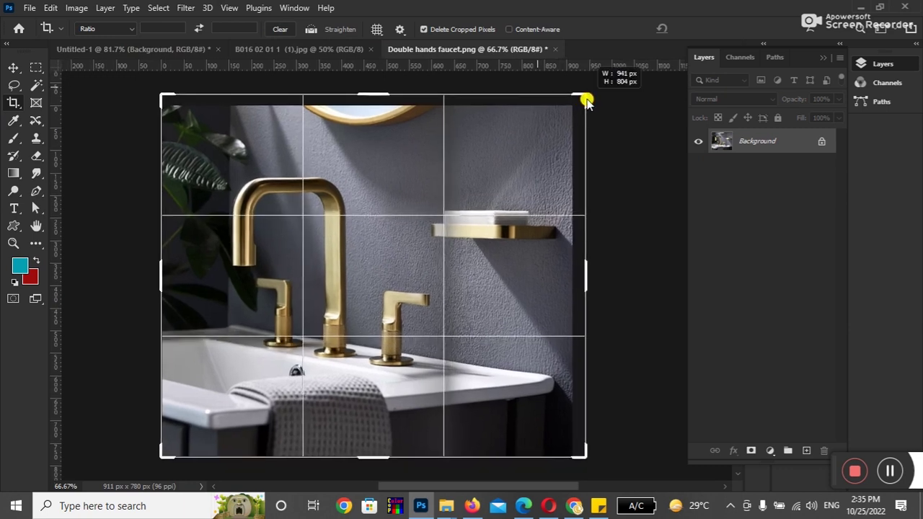
pyautogui.moveTo(590, 97); pyautogui.dragTo(580, 96)
pyautogui.click(604, 223)
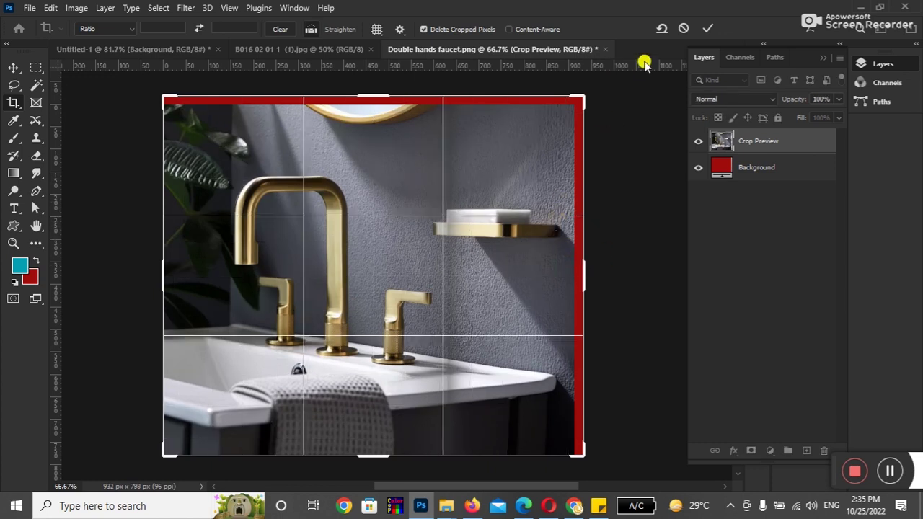
pyautogui.click(683, 28)
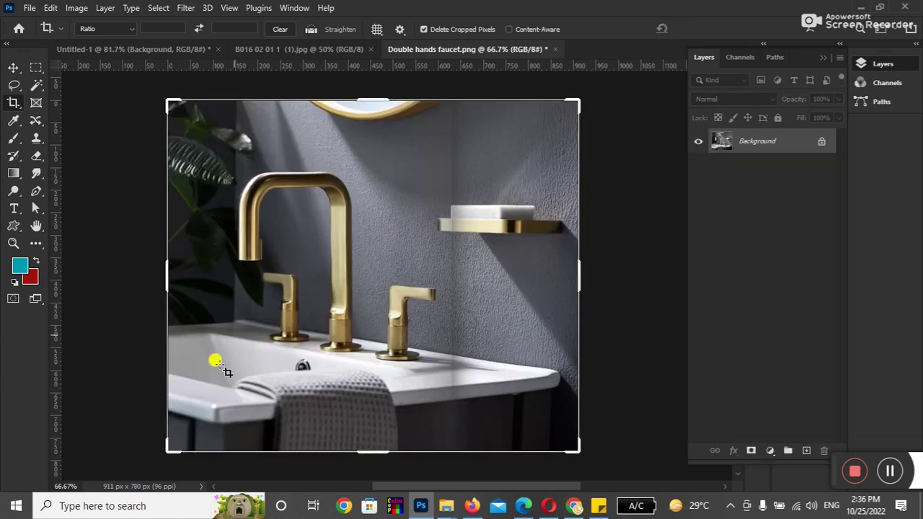
# Crop the canvas out to 955 × 818 px, commit, and nudge the photo up-left
pyautogui.moveTo(167, 450); pyautogui.dragTo(164, 462)
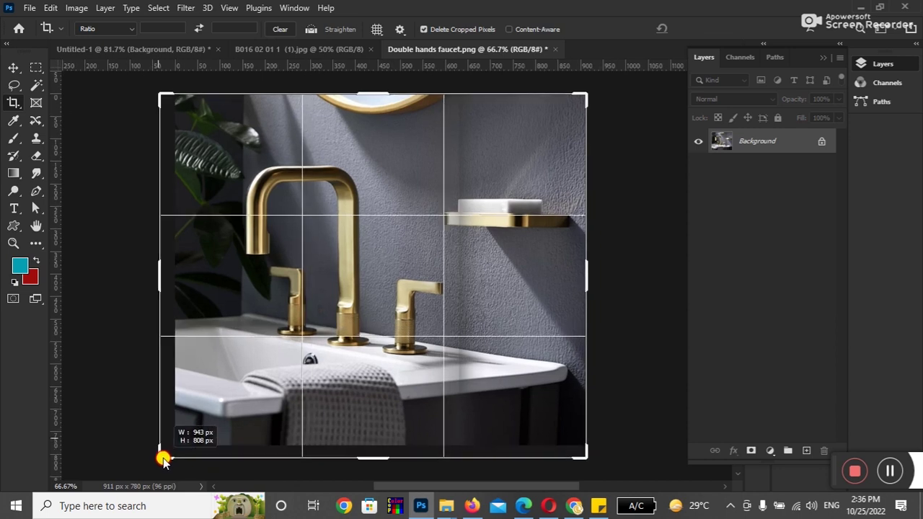
pyautogui.moveTo(164, 461); pyautogui.dragTo(163, 462)
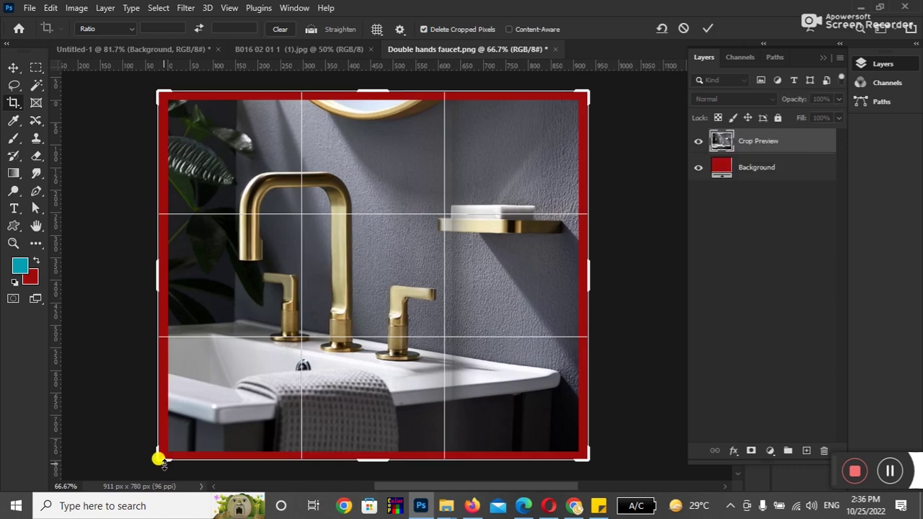
pyautogui.click(709, 29)
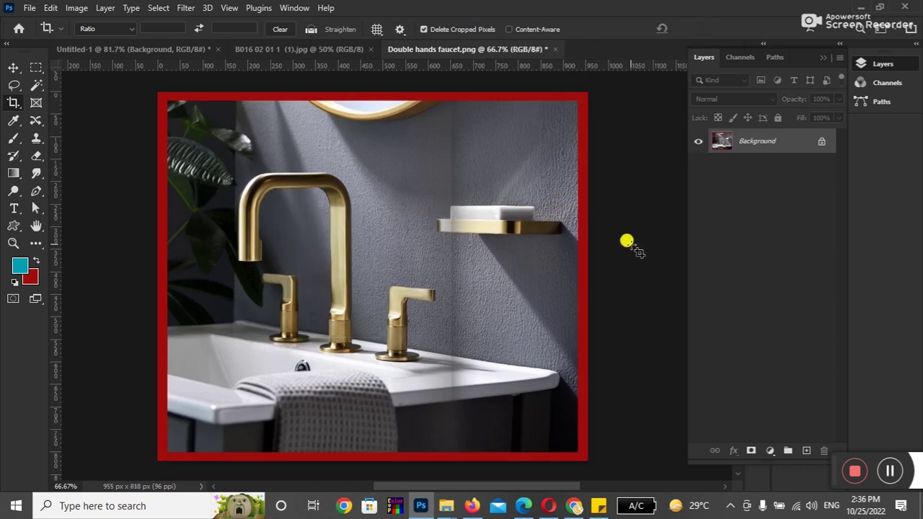
pyautogui.click(13, 67)
pyautogui.moveTo(390, 210); pyautogui.dragTo(379, 200)
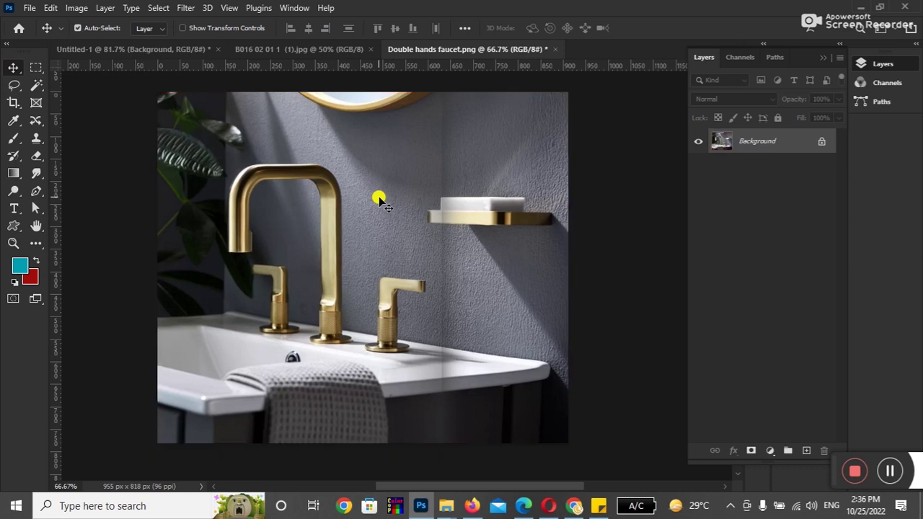
# Unlock the Background as Layer 1 and add an empty Layer 2 beneath it
pyautogui.click(821, 141)
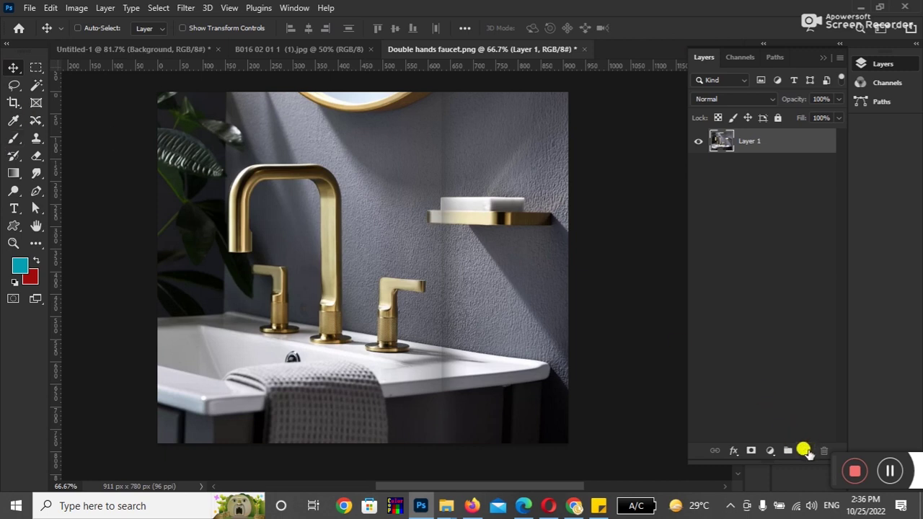
pyautogui.click(806, 451)
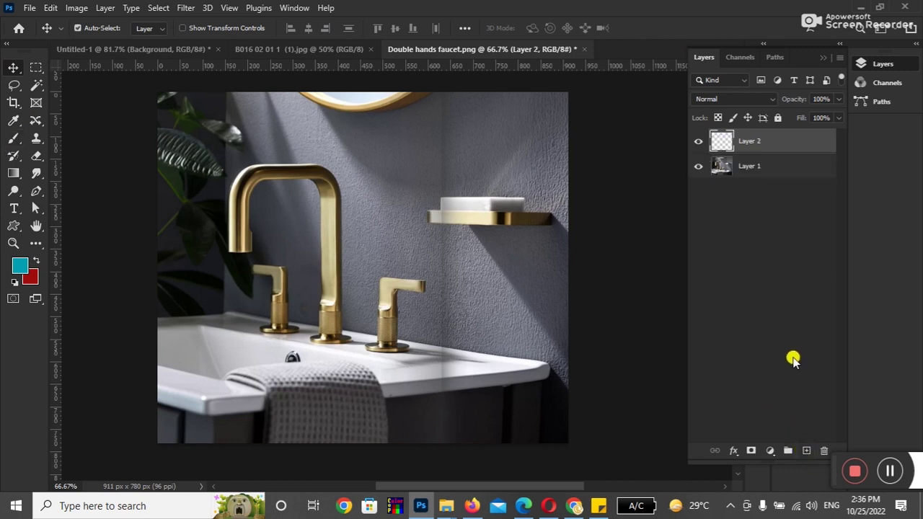
pyautogui.hotkey('ctrl', 'z')
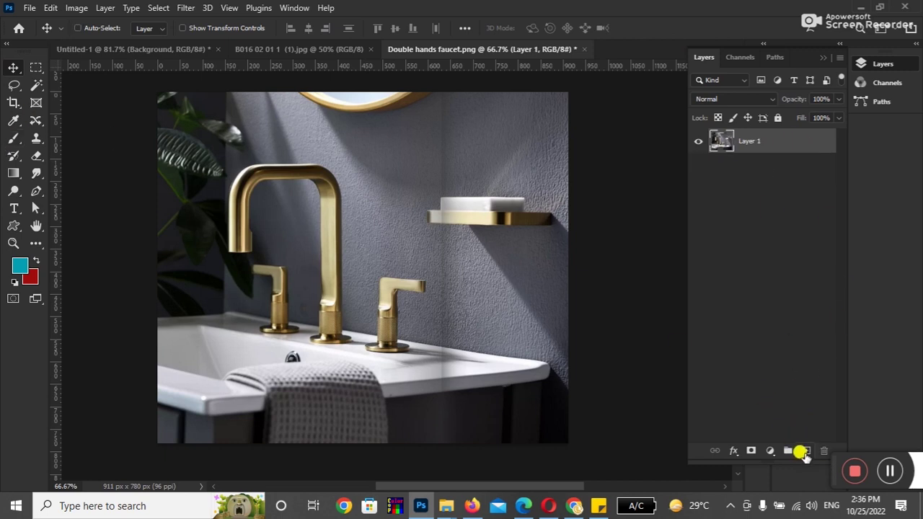
pyautogui.click(805, 451)
pyautogui.moveTo(793, 142); pyautogui.dragTo(795, 180)
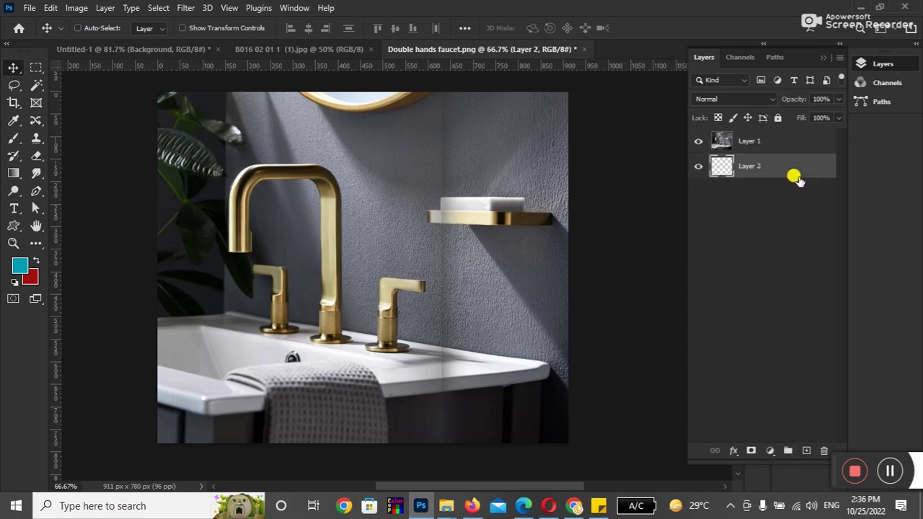
pyautogui.click(787, 143)
# Enlarge the canvas to 953 × 816 px with a transparent margin and select Layer 2
pyautogui.click(15, 102)
pyautogui.click(565, 94)
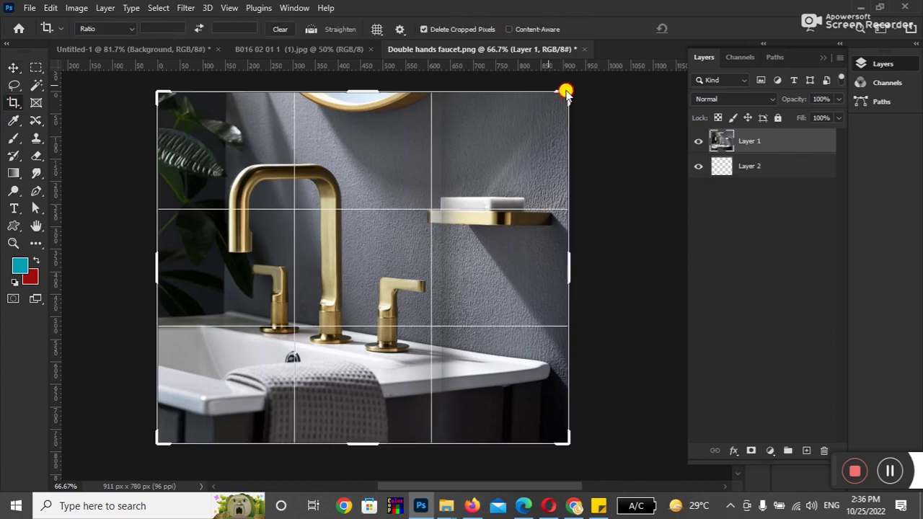
pyautogui.moveTo(566, 92); pyautogui.dragTo(575, 81)
pyautogui.click(13, 68)
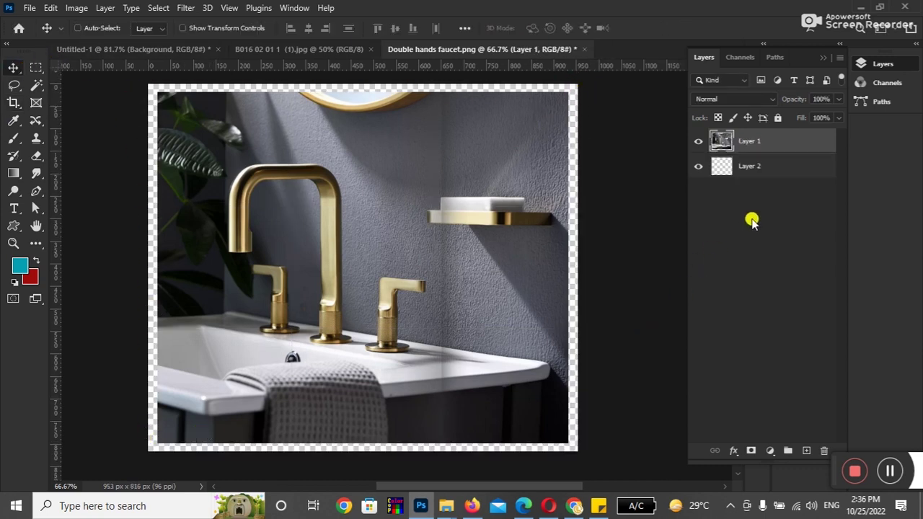
pyautogui.click(782, 166)
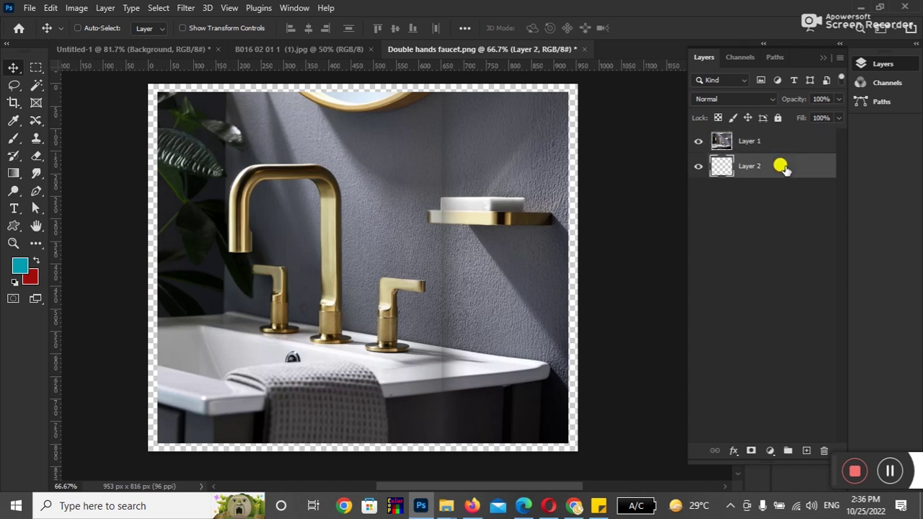
# Fill Layer 2 with teal, then try a diagonal angle gradient and undo it
pyautogui.hotkey('ctrl', 'BackSpace')
pyautogui.hotkey('alt', 'BackSpace')
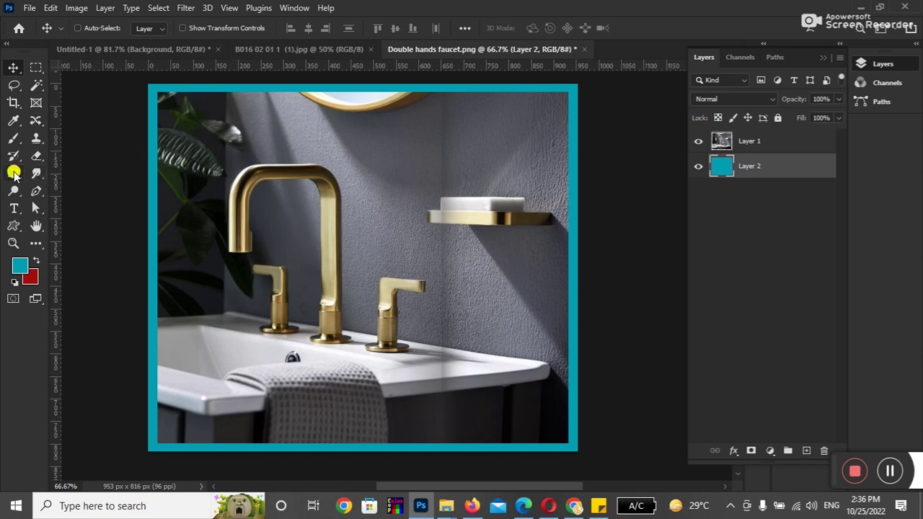
pyautogui.click(14, 173)
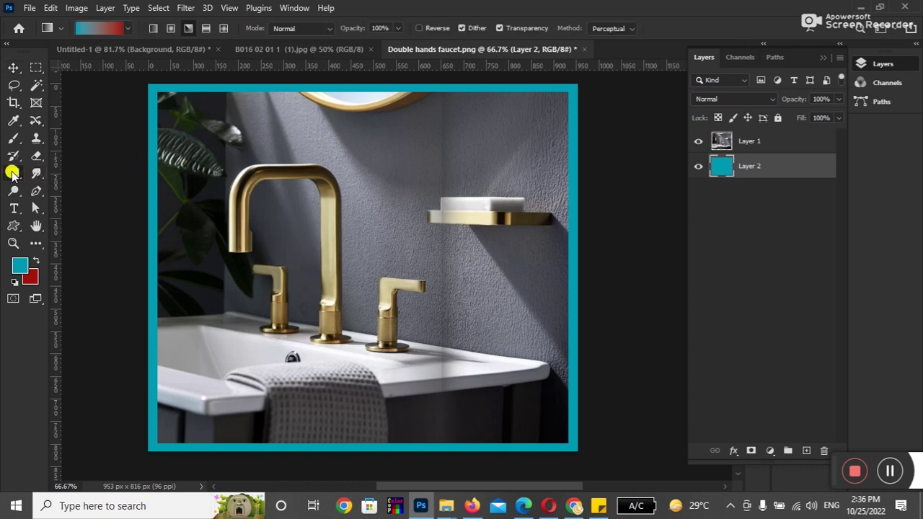
pyautogui.click(187, 29)
pyautogui.moveTo(147, 84); pyautogui.dragTo(578, 450)
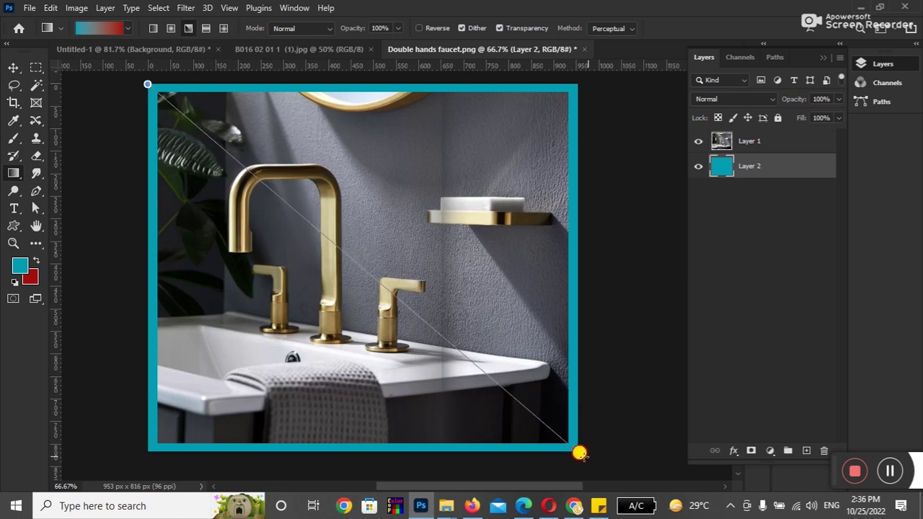
pyautogui.moveTo(578, 451); pyautogui.dragTo(578, 450)
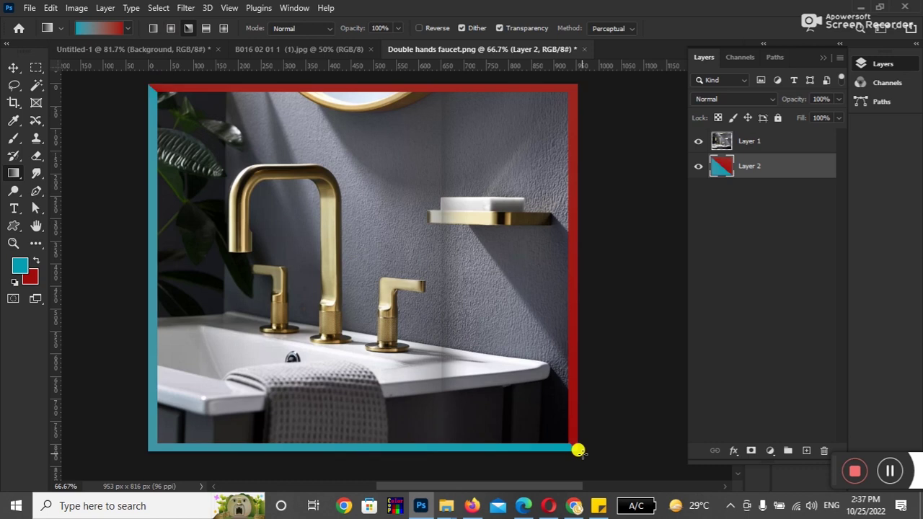
pyautogui.click(10, 67)
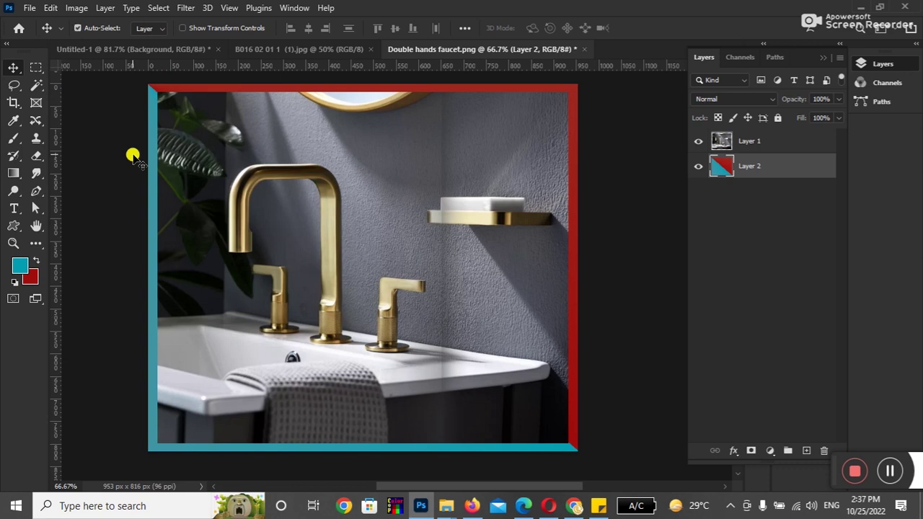
pyautogui.hotkey('ctrl', 'z')
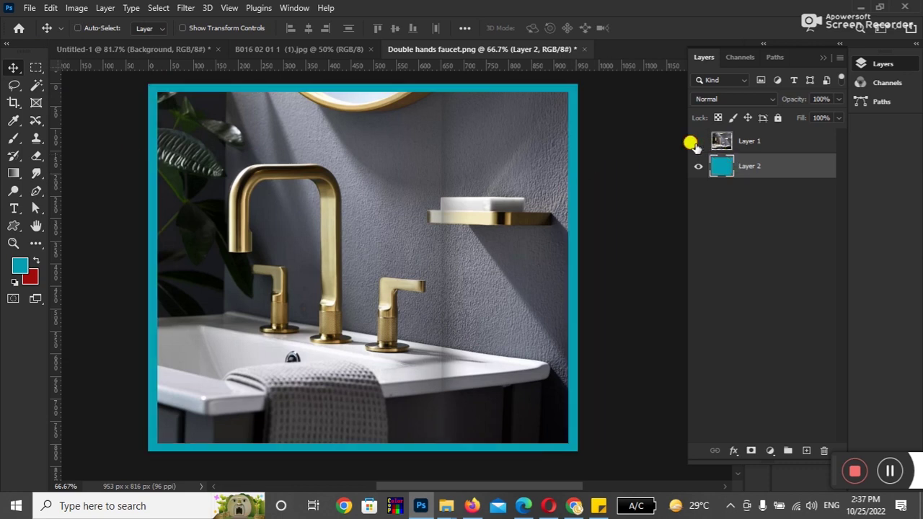
# Check Layer 1 and Layer 2 by briefly hiding and reshowing each
pyautogui.click(721, 142)
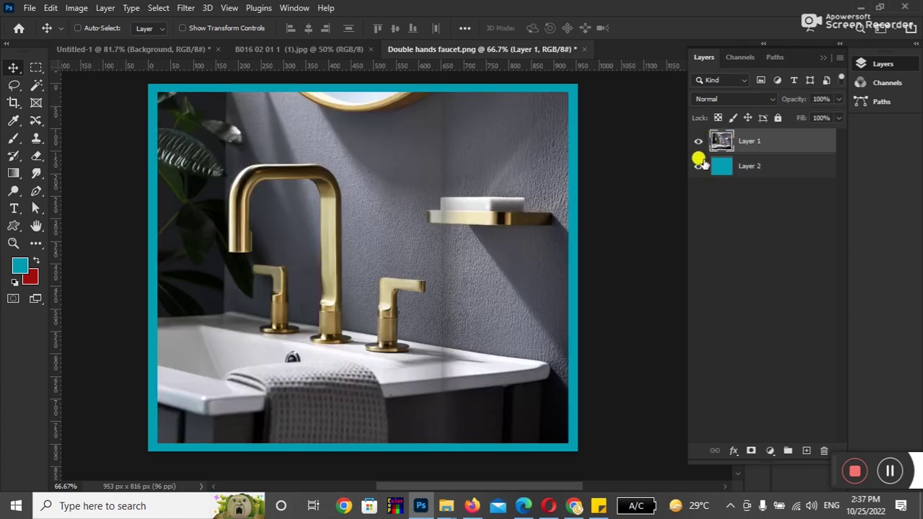
pyautogui.click(698, 165)
pyautogui.click(753, 167)
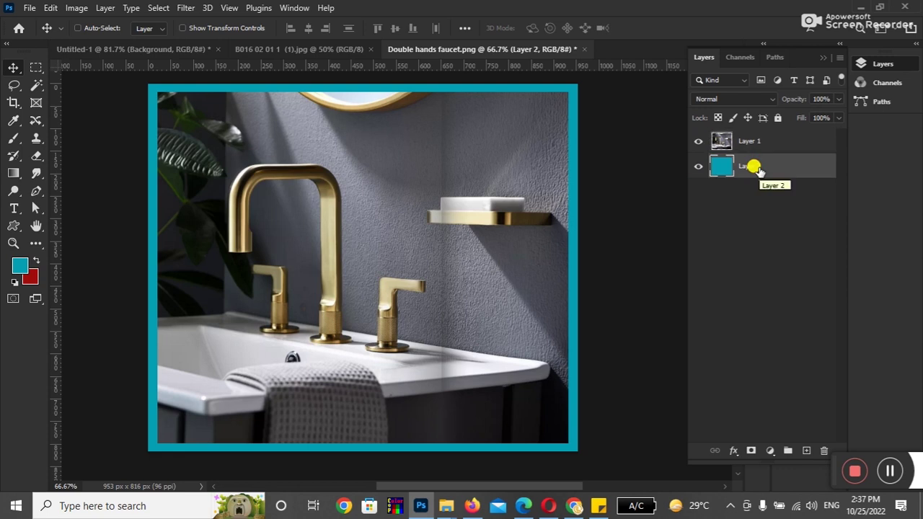
pyautogui.click(698, 141)
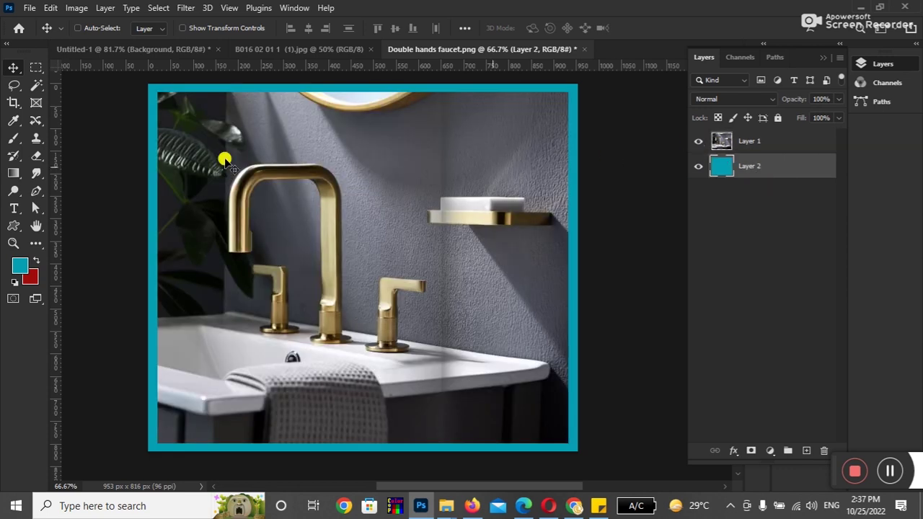
pyautogui.click(15, 174)
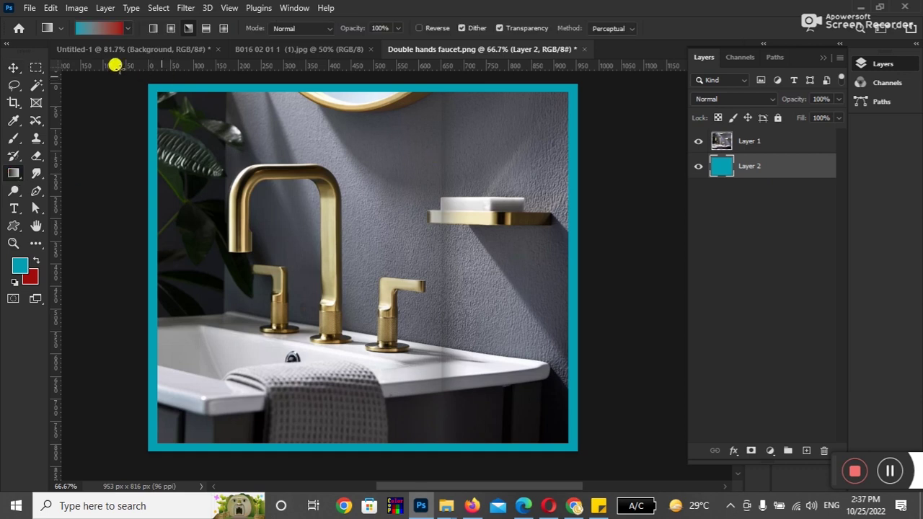
# Draw a teal-to-red angle gradient on Layer 2 from the top-left to bottom-right corner
pyautogui.moveTo(570, 171); pyautogui.dragTo(569, 340)
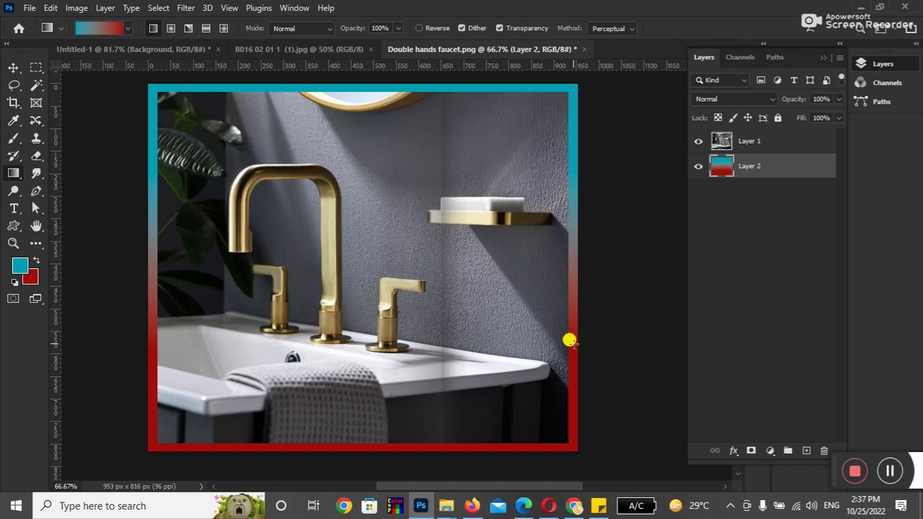
pyautogui.click(189, 28)
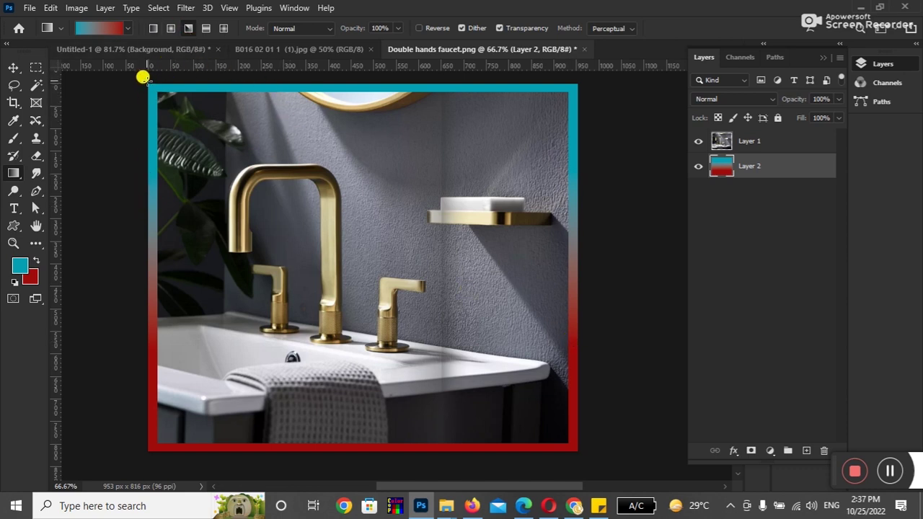
pyautogui.moveTo(147, 81); pyautogui.dragTo(579, 448)
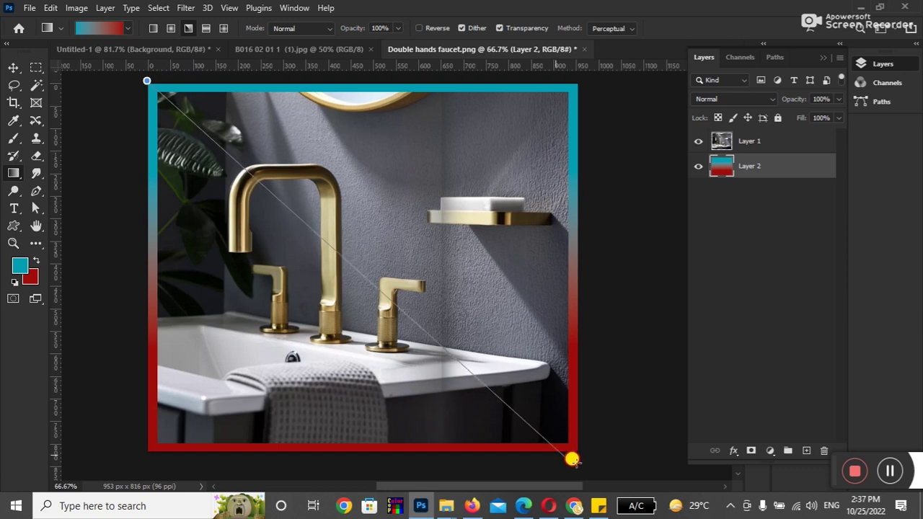
pyautogui.moveTo(578, 448); pyautogui.dragTo(578, 449)
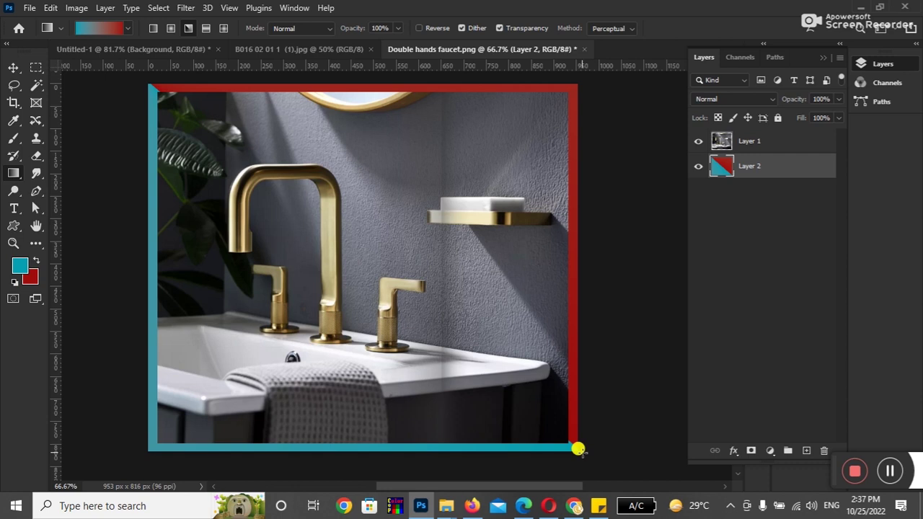
pyautogui.click(171, 29)
# Try radial and reflected gradients on Layer 2 at several positions and directions
pyautogui.moveTo(146, 155); pyautogui.dragTo(148, 303)
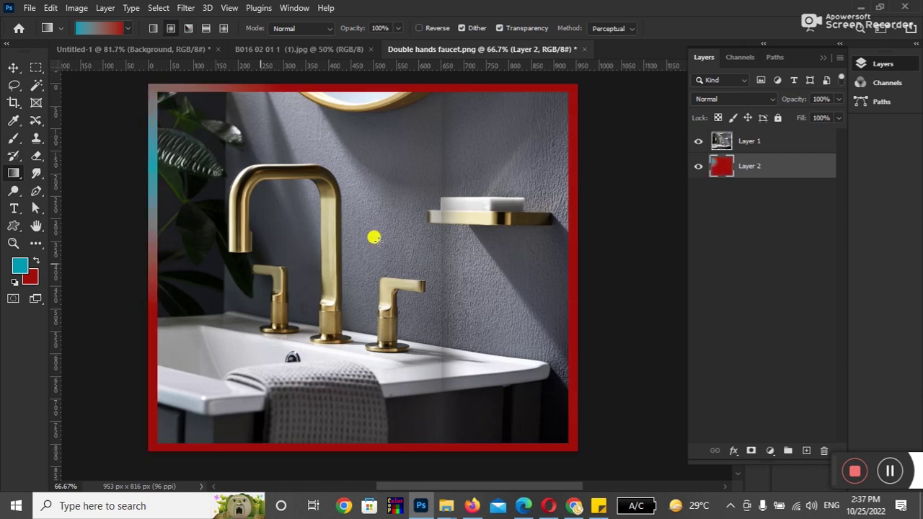
pyautogui.moveTo(533, 184); pyautogui.dragTo(472, 324)
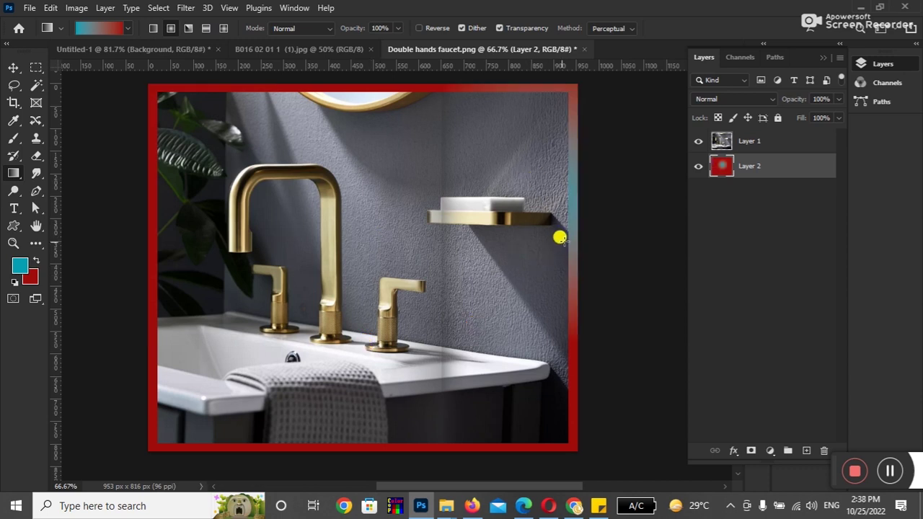
pyautogui.click(205, 29)
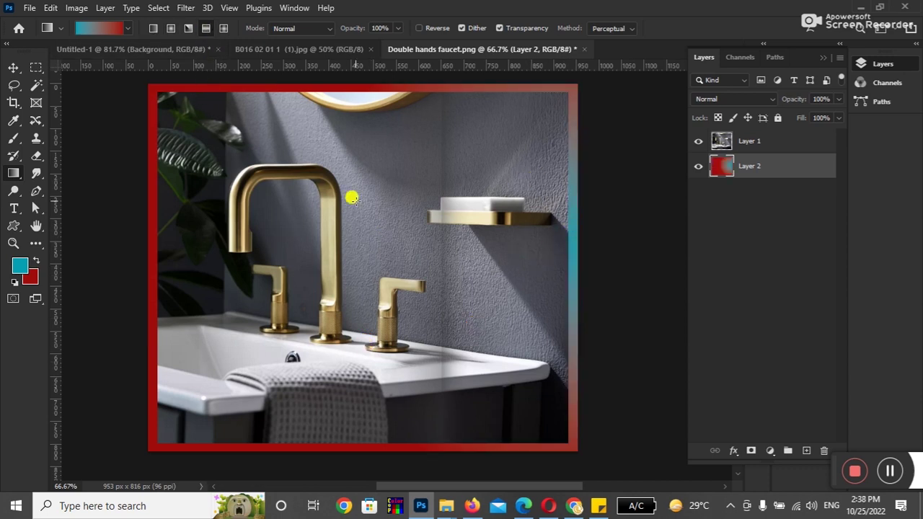
pyautogui.moveTo(360, 264); pyautogui.dragTo(356, 375)
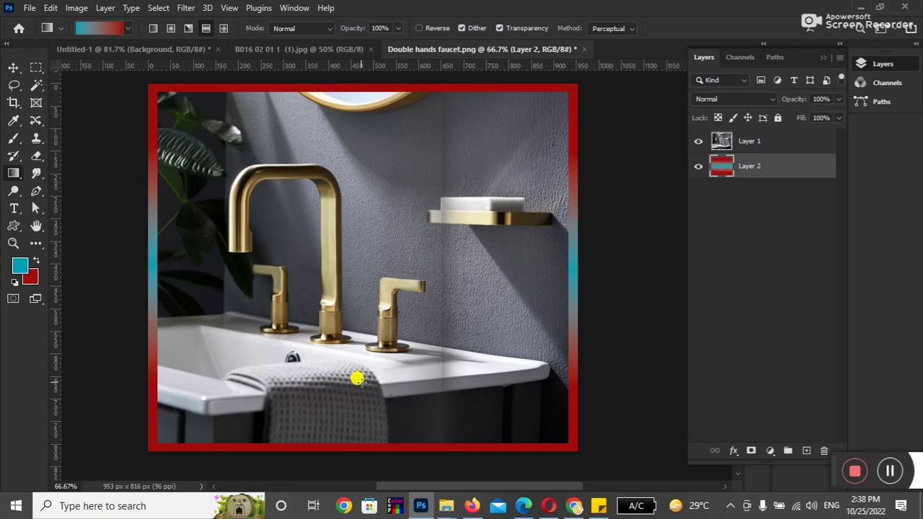
pyautogui.moveTo(356, 333); pyautogui.dragTo(352, 385)
pyautogui.moveTo(354, 439); pyautogui.dragTo(348, 363)
pyautogui.moveTo(354, 397); pyautogui.dragTo(355, 239)
pyautogui.moveTo(415, 222); pyautogui.dragTo(295, 217)
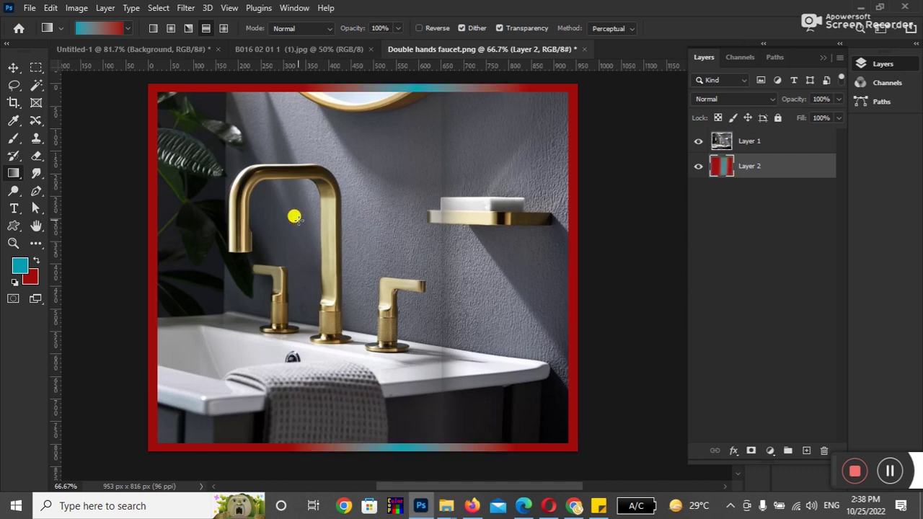
pyautogui.moveTo(387, 296); pyautogui.dragTo(207, 288)
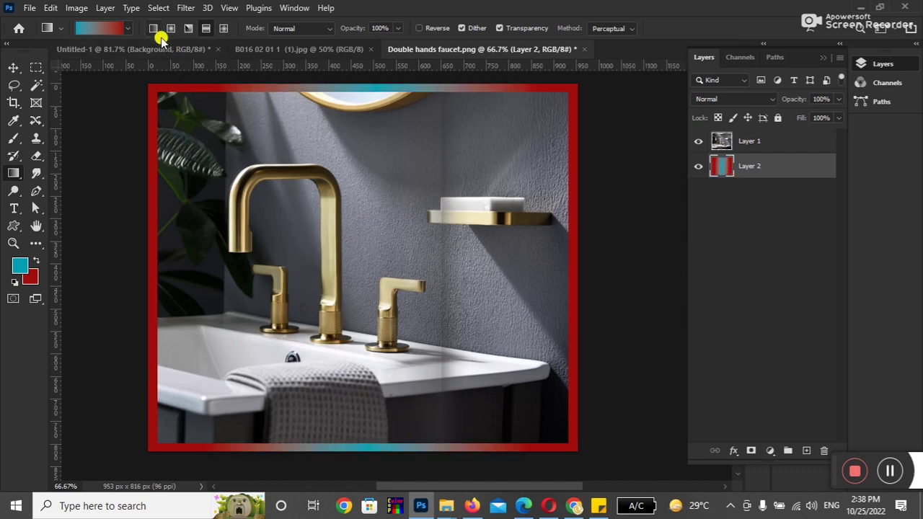
# Try a diamond gradient, settle on a vertical linear teal-to-red gradient, then hide Layer 2
pyautogui.click(224, 28)
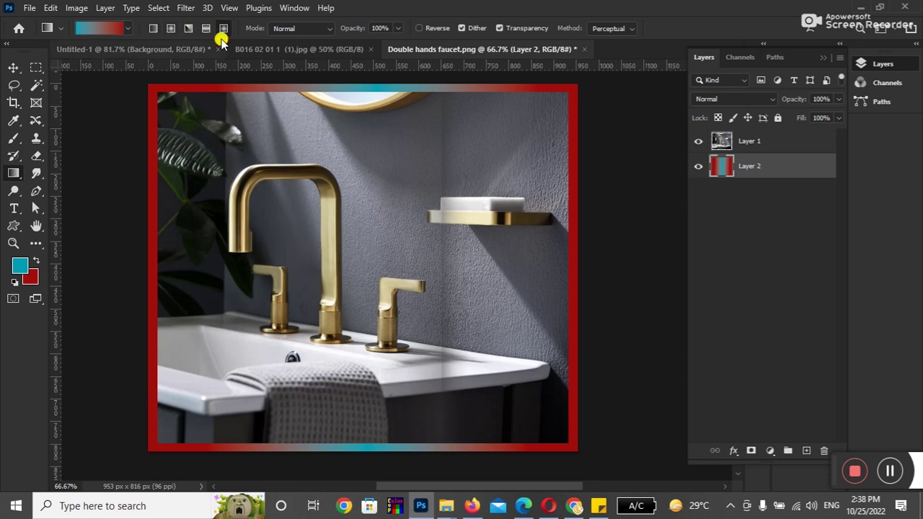
pyautogui.moveTo(152, 148); pyautogui.dragTo(173, 108)
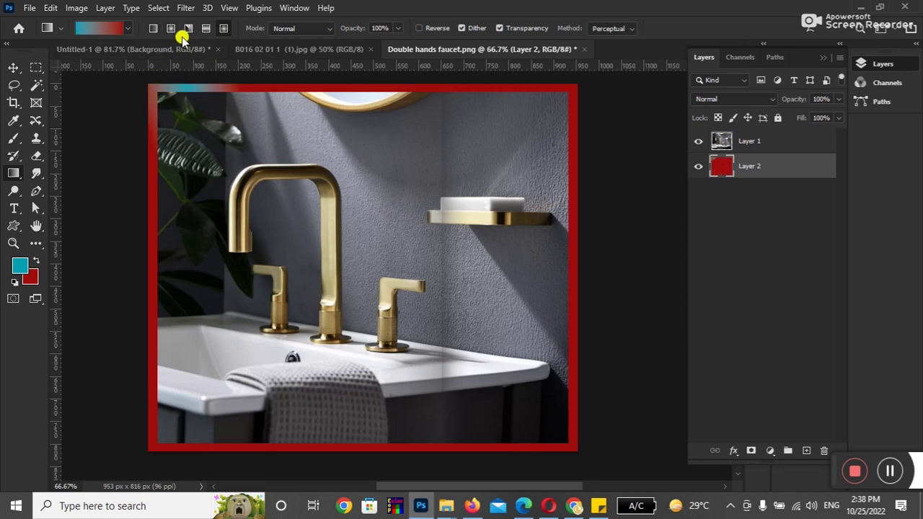
pyautogui.click(153, 29)
pyautogui.moveTo(179, 91); pyautogui.dragTo(189, 284)
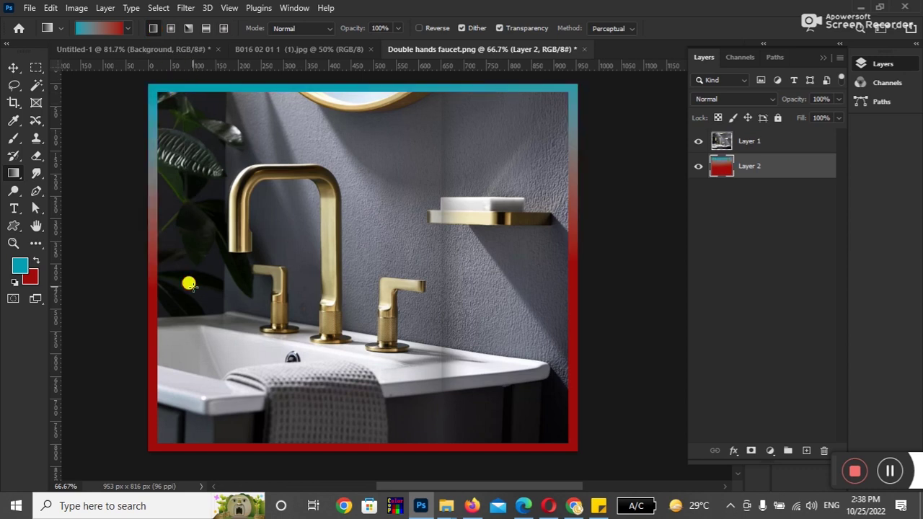
pyautogui.click(12, 68)
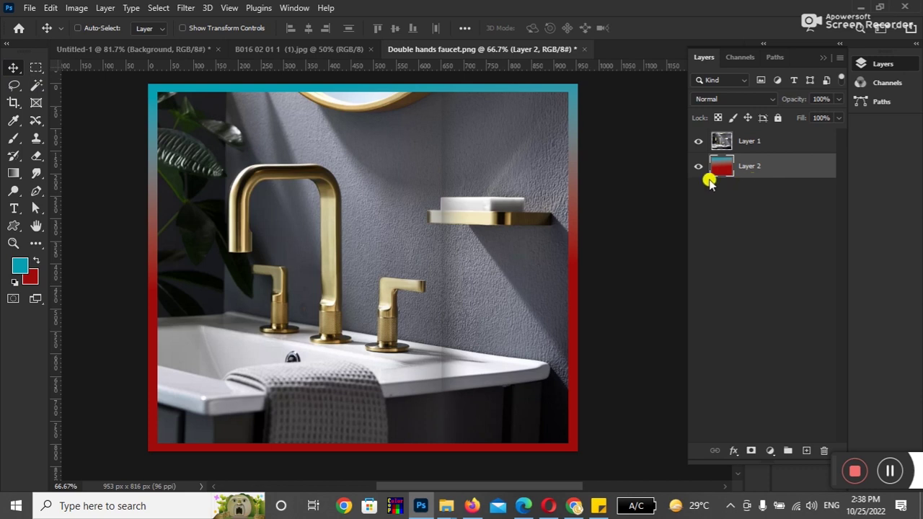
pyautogui.click(697, 167)
# Delete gradient Layer 2 and step back through history to the 911 × 780 px photo
pyautogui.click(696, 168)
pyautogui.press('Delete')
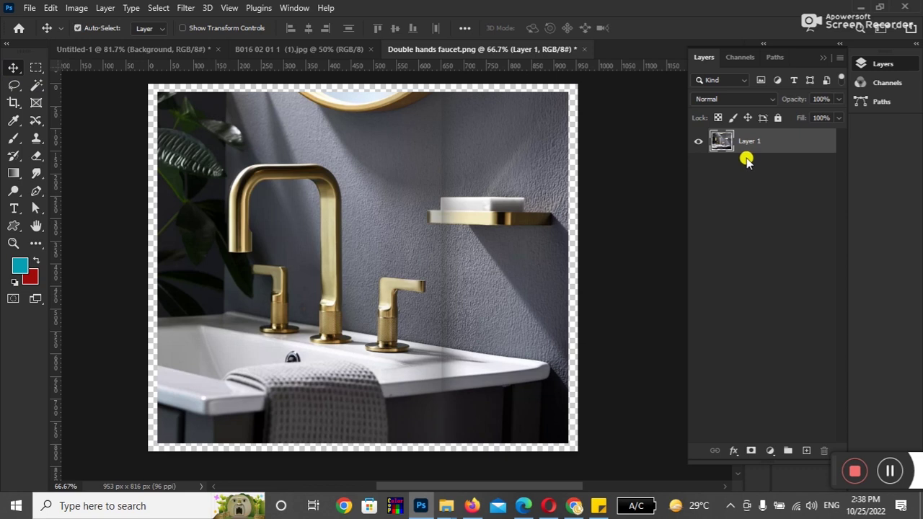
pyautogui.hotkey('ctrl', 'z')
pyautogui.hotkey('ctrl', 'z')
pyautogui.hotkey('ctrl', 'z')
pyautogui.hotkey('ctrl', 'z')
pyautogui.hotkey('ctrl', 'z')
pyautogui.hotkey('ctrl', 'z')
pyautogui.hotkey('ctrl', 'z')
pyautogui.hotkey('ctrl', 'shift', 'z')
pyautogui.hotkey('ctrl', 'shift', 'z')
pyautogui.hotkey('ctrl', 'z')
pyautogui.hotkey('ctrl', 'z')
pyautogui.hotkey('ctrl', 'z')
pyautogui.hotkey('ctrl', 'z')
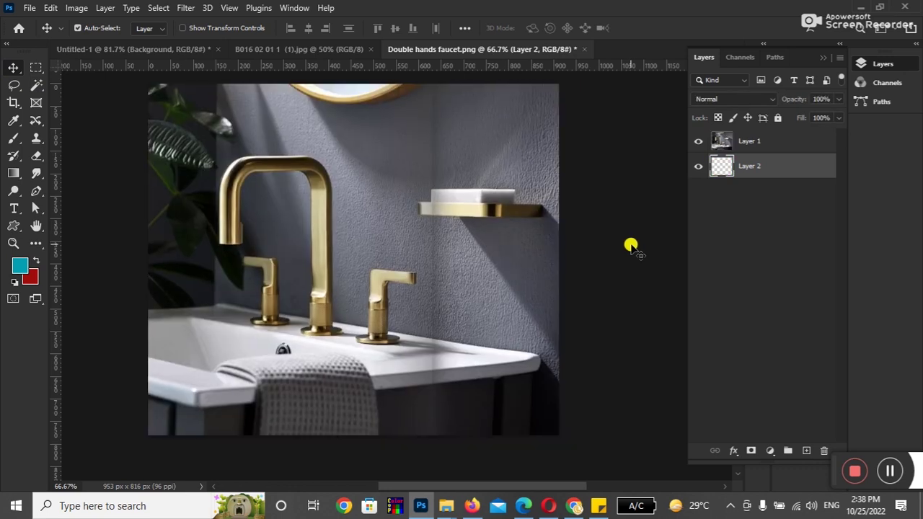
pyautogui.hotkey('ctrl', 'z')
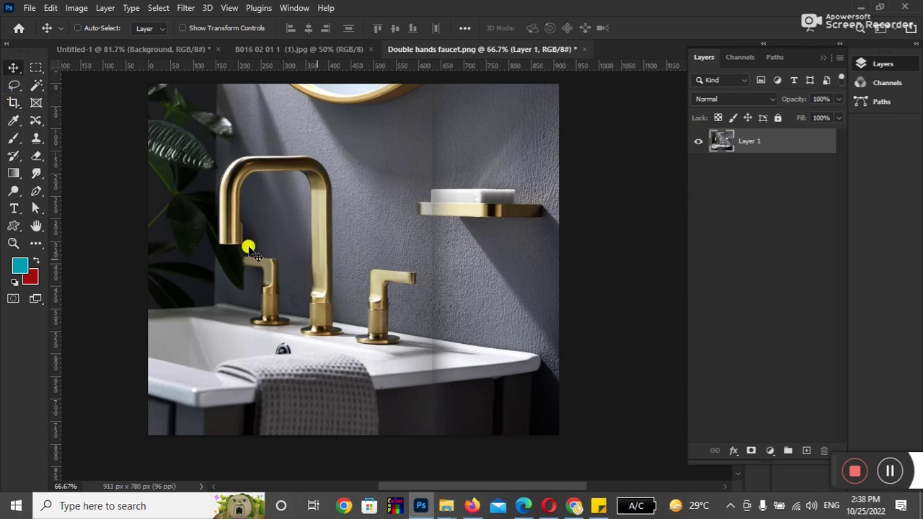
pyautogui.hotkey('ctrl', '-')
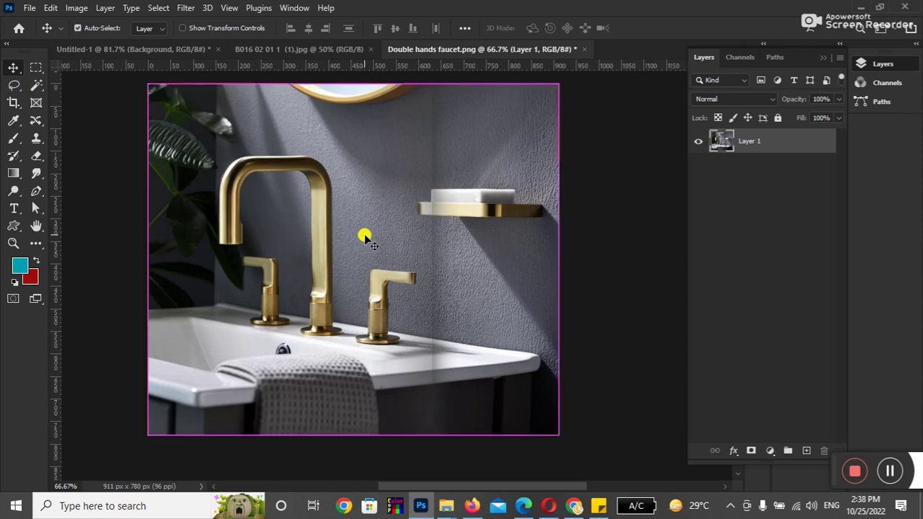
pyautogui.hotkey('ctrl', '-')
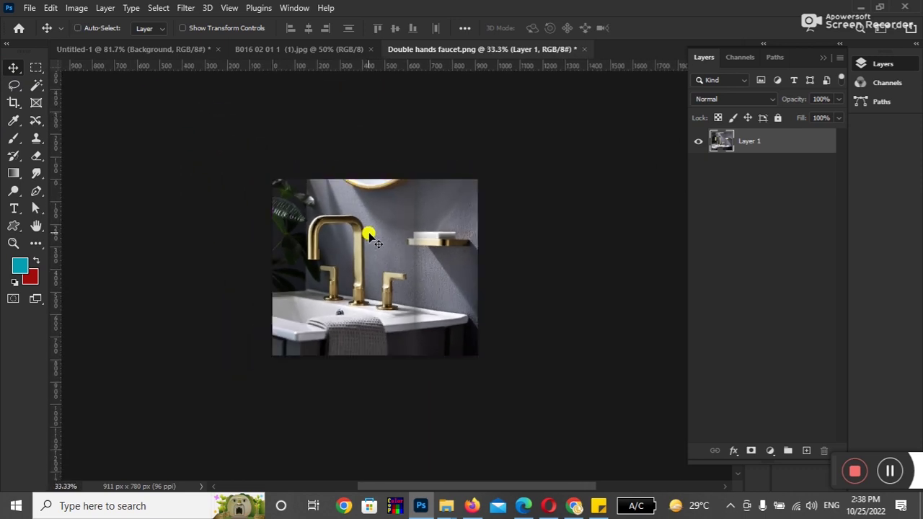
# Duplicate Layer 1 into a Layer 1 copy above the original
pyautogui.click(698, 142)
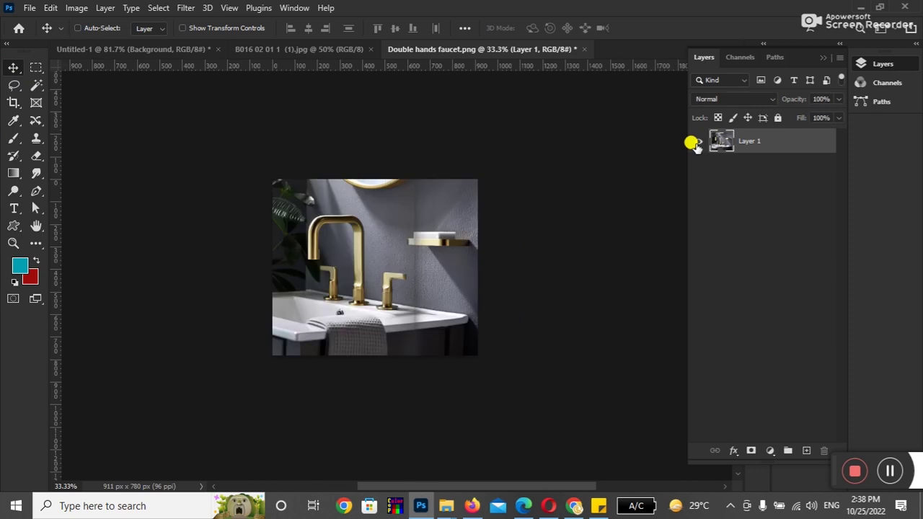
pyautogui.moveTo(782, 144); pyautogui.dragTo(804, 449)
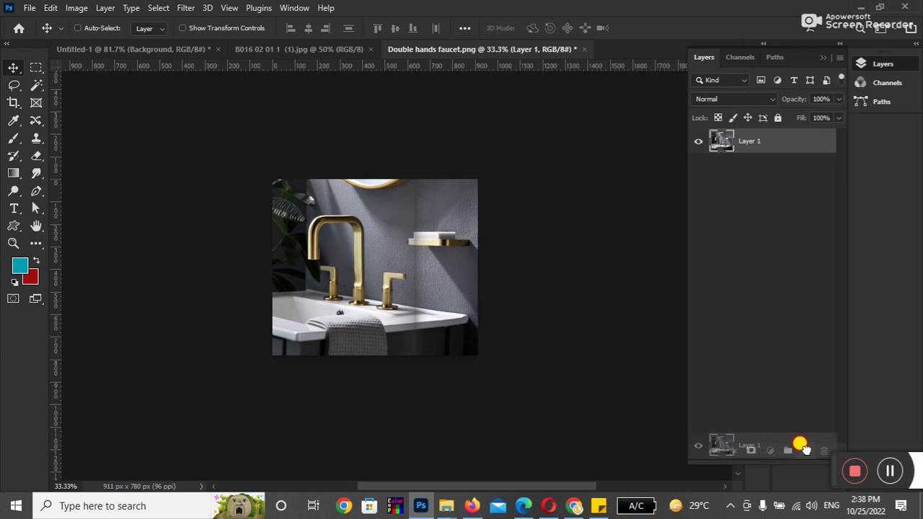
pyautogui.moveTo(803, 449); pyautogui.dragTo(806, 450)
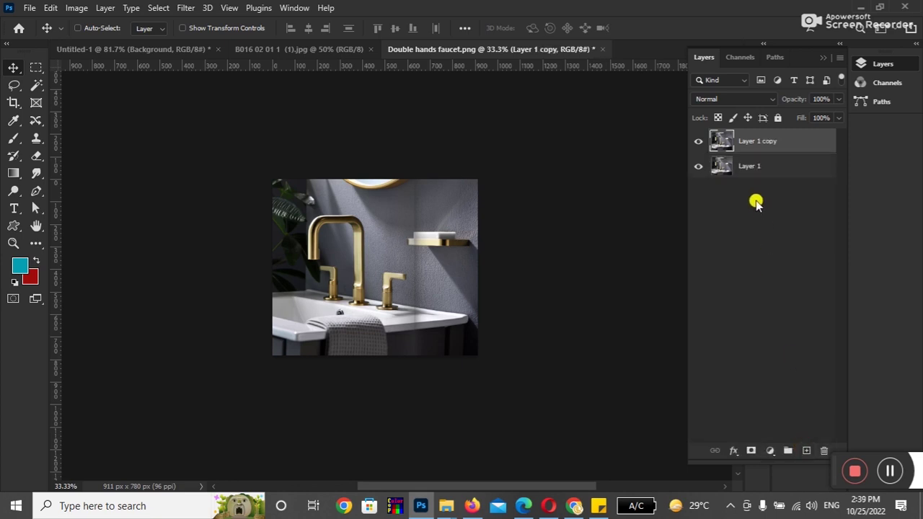
pyautogui.click(12, 102)
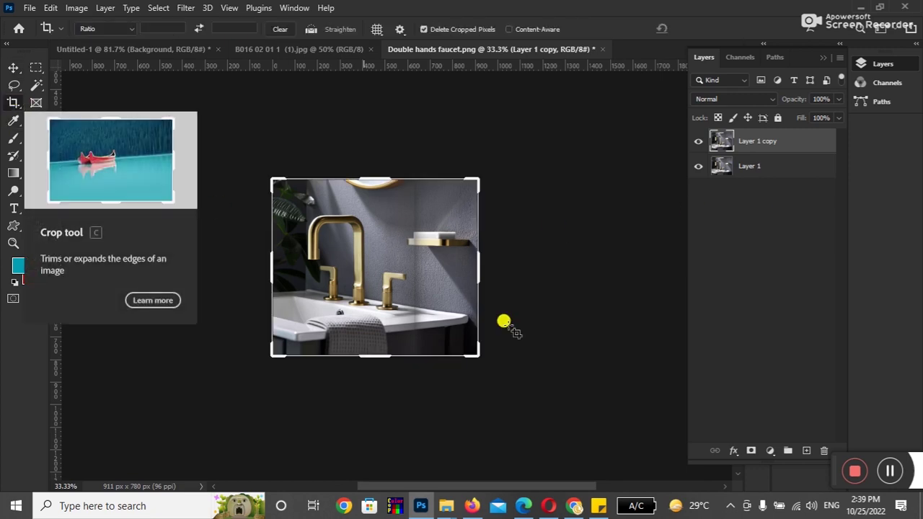
# Extend the canvas to 1832 px wide and move Layer 1 copy into the right half
pyautogui.moveTo(476, 267); pyautogui.dragTo(497, 279)
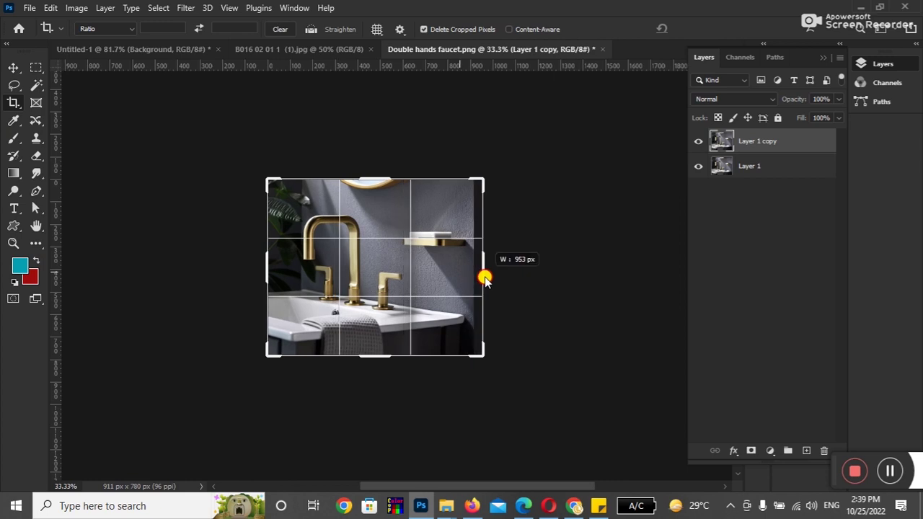
pyautogui.moveTo(497, 278); pyautogui.dragTo(583, 279)
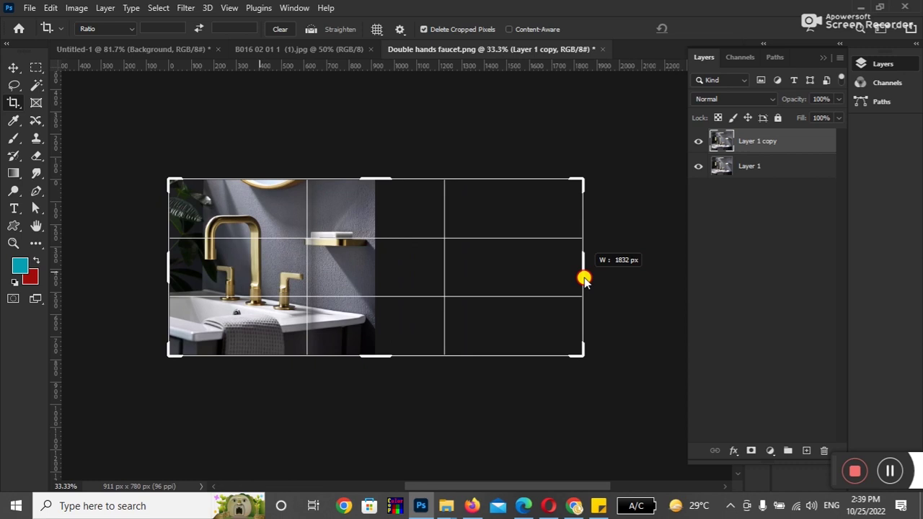
pyautogui.moveTo(584, 280); pyautogui.dragTo(581, 270)
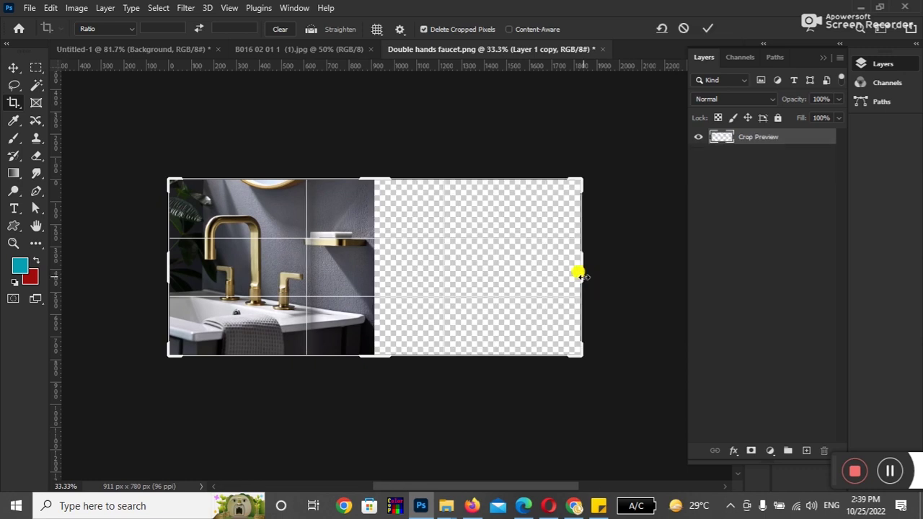
pyautogui.click(12, 69)
pyautogui.moveTo(268, 256); pyautogui.dragTo(481, 254)
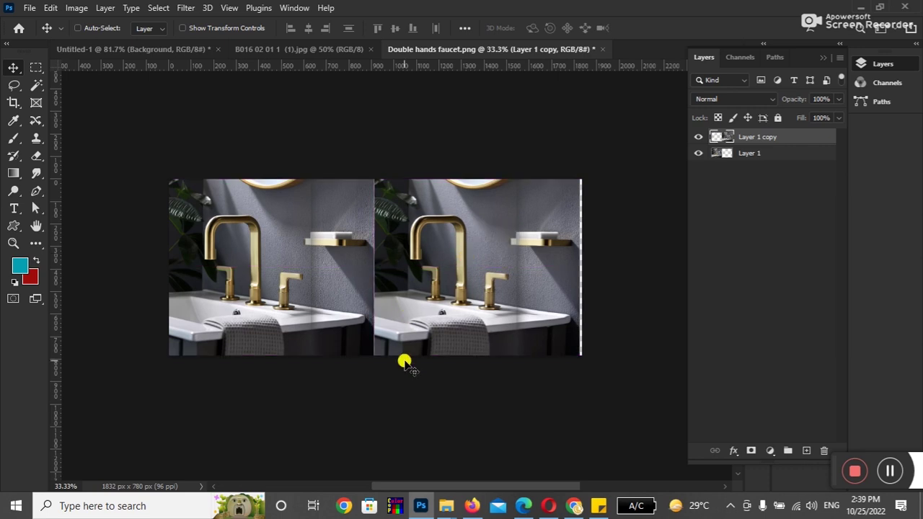
# Flip the right-hand copy horizontally, nudge it left, then revert to the single original image
pyautogui.click(51, 8)
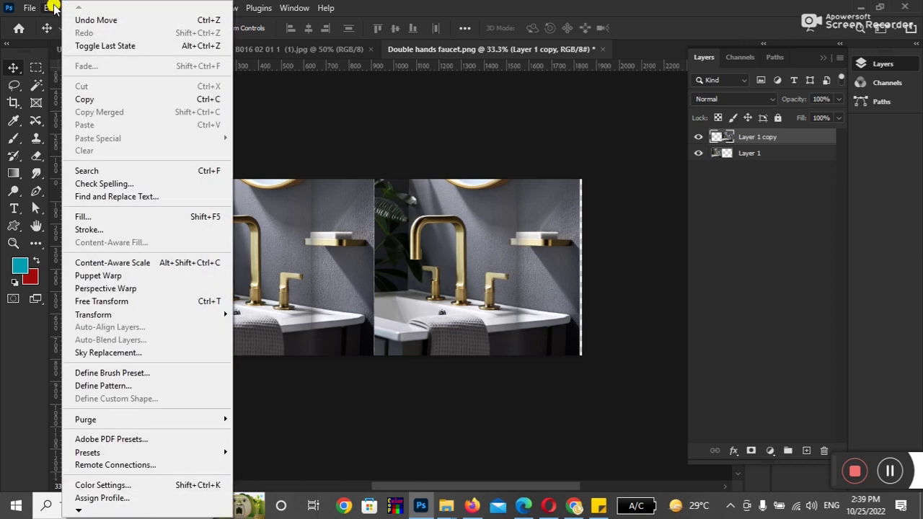
pyautogui.moveTo(93, 314)
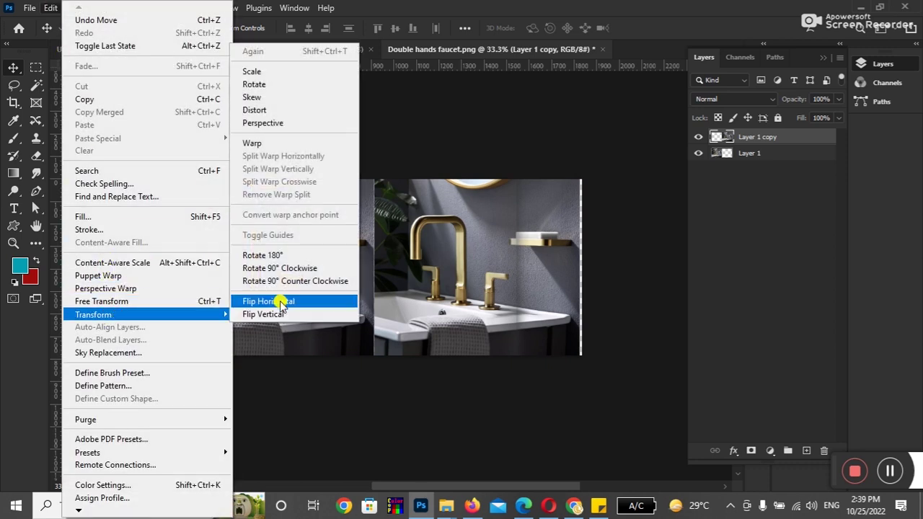
pyautogui.click(281, 302)
pyautogui.press('Left')
pyautogui.press('Left')
pyautogui.press('Left')
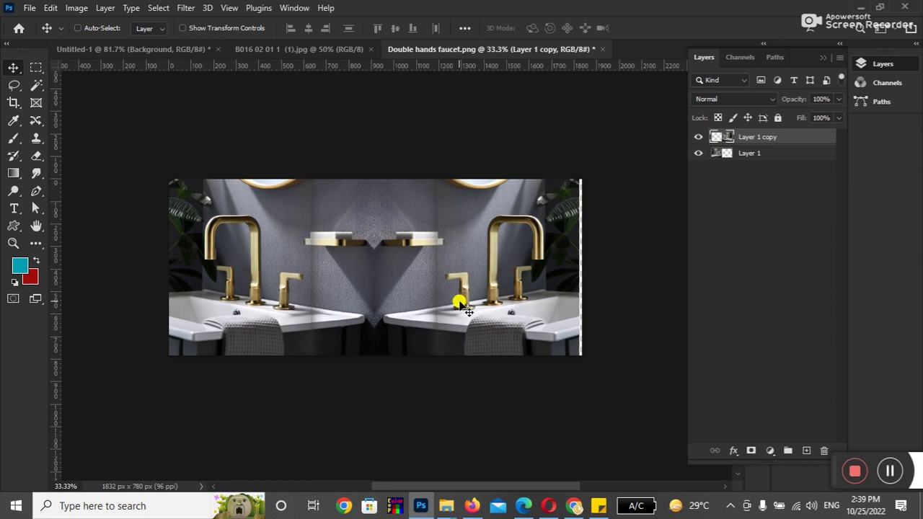
pyautogui.press('F12')
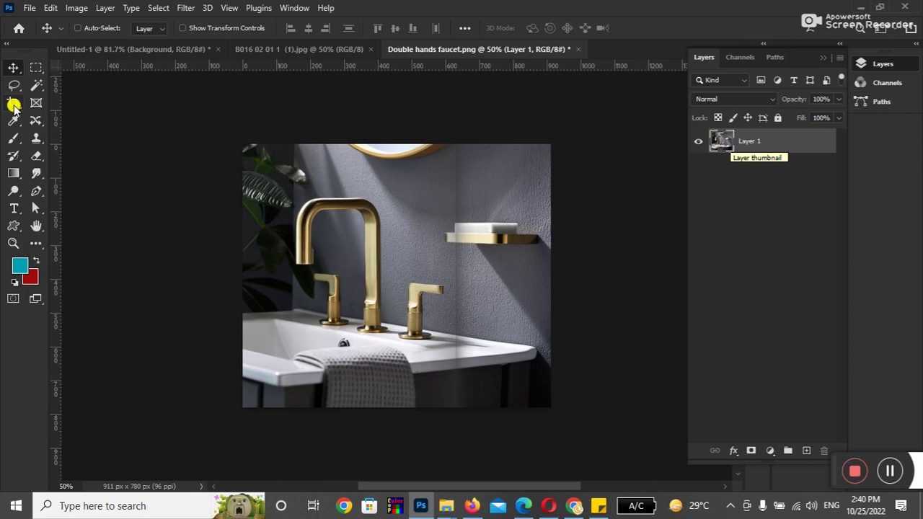
pyautogui.hotkey('ctrl', '-')
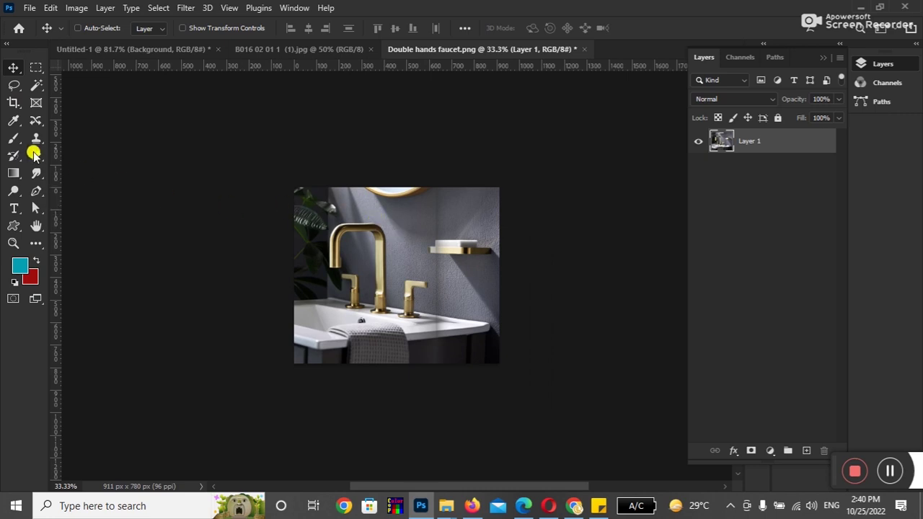
pyautogui.click(13, 103)
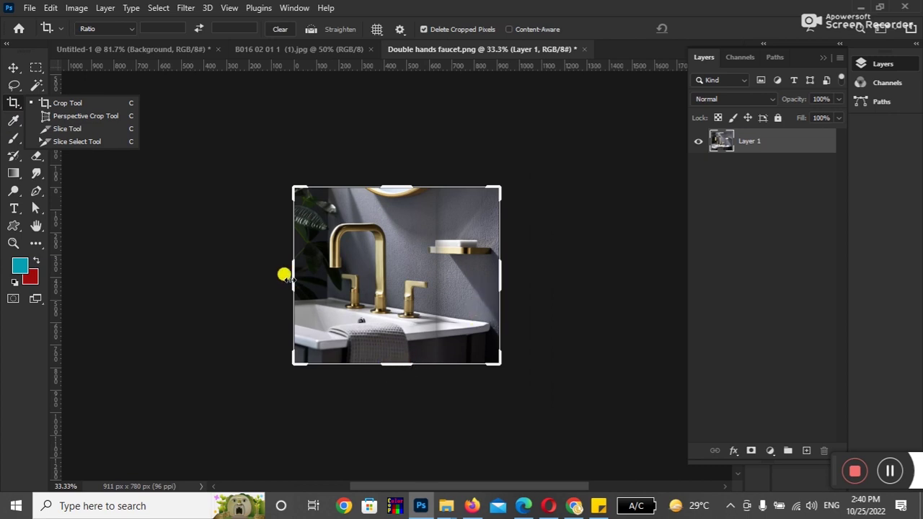
pyautogui.moveTo(292, 280); pyautogui.dragTo(207, 282)
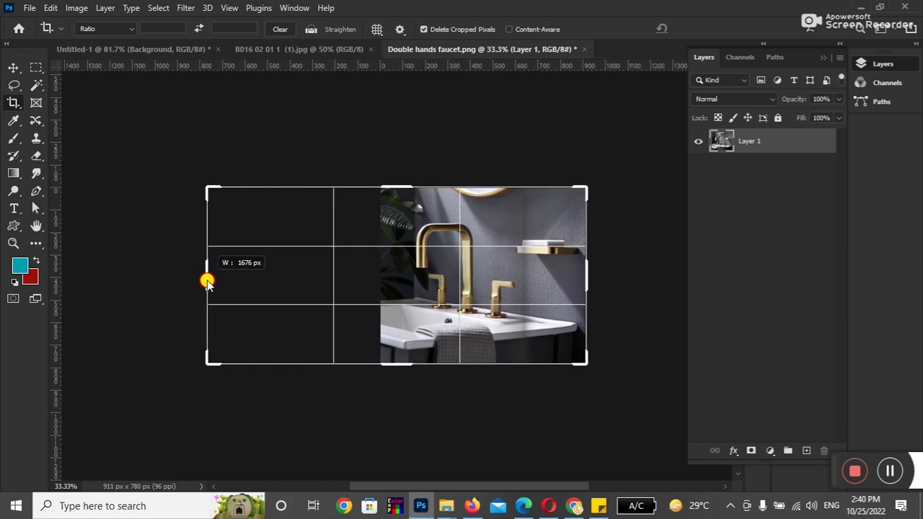
pyautogui.moveTo(208, 283)
pyautogui.mouseDown()
pyautogui.moveTo(200, 280)
pyautogui.moveTo(206, 284)
pyautogui.mouseUp()
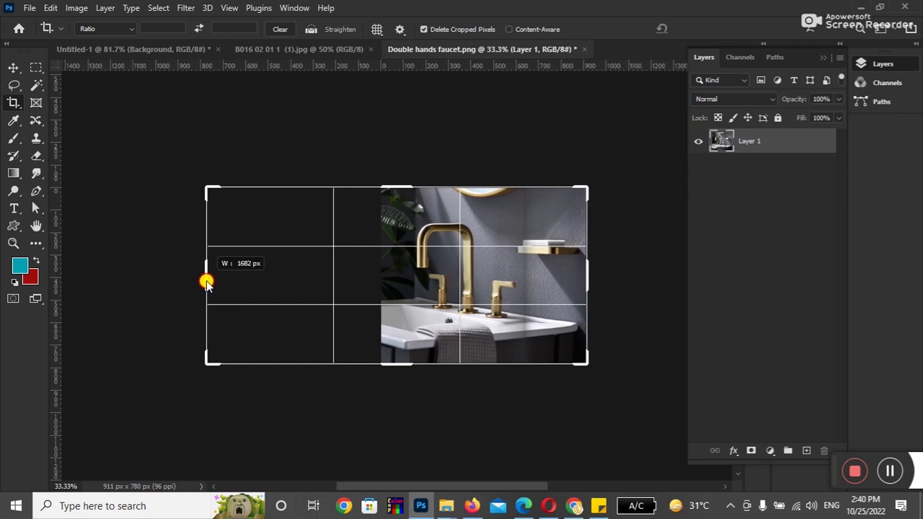
pyautogui.moveTo(206, 283); pyautogui.dragTo(206, 281)
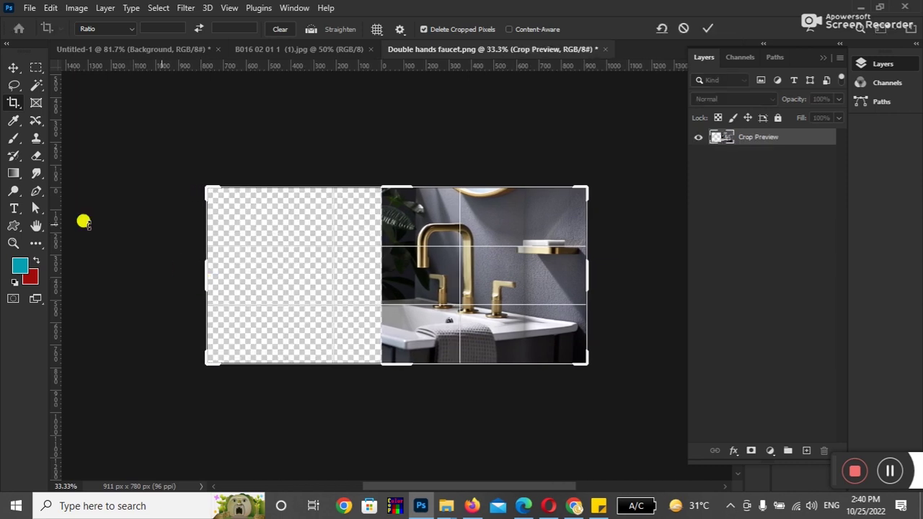
pyautogui.click(13, 67)
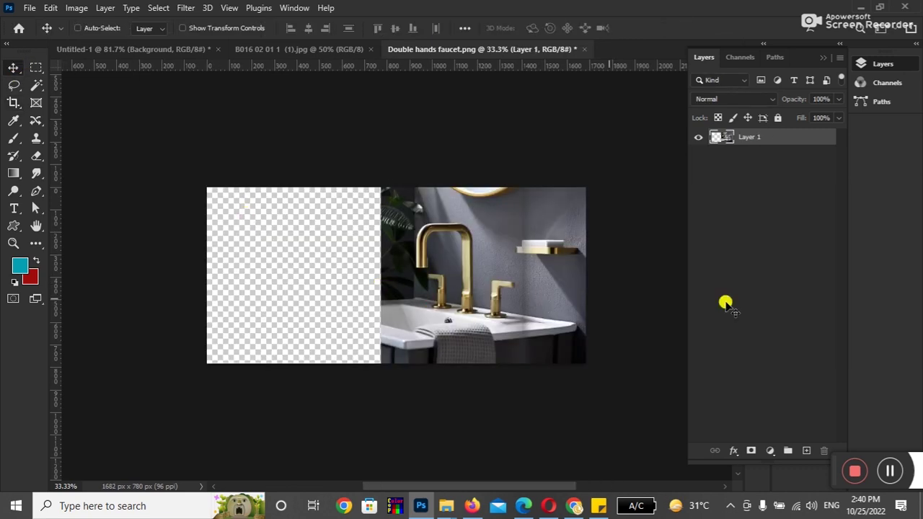
pyautogui.moveTo(766, 138); pyautogui.dragTo(805, 448)
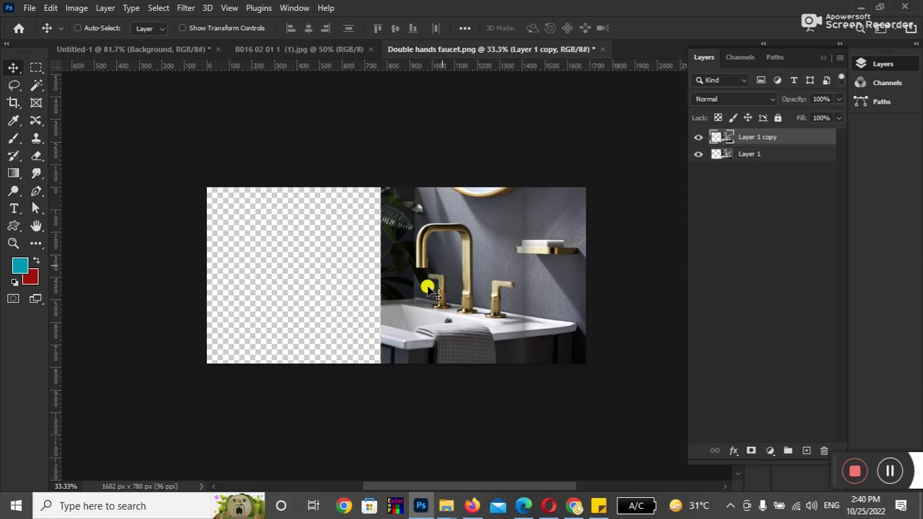
pyautogui.moveTo(449, 298)
pyautogui.mouseDown()
pyautogui.moveTo(254, 297)
pyautogui.moveTo(276, 297)
pyautogui.mouseUp()
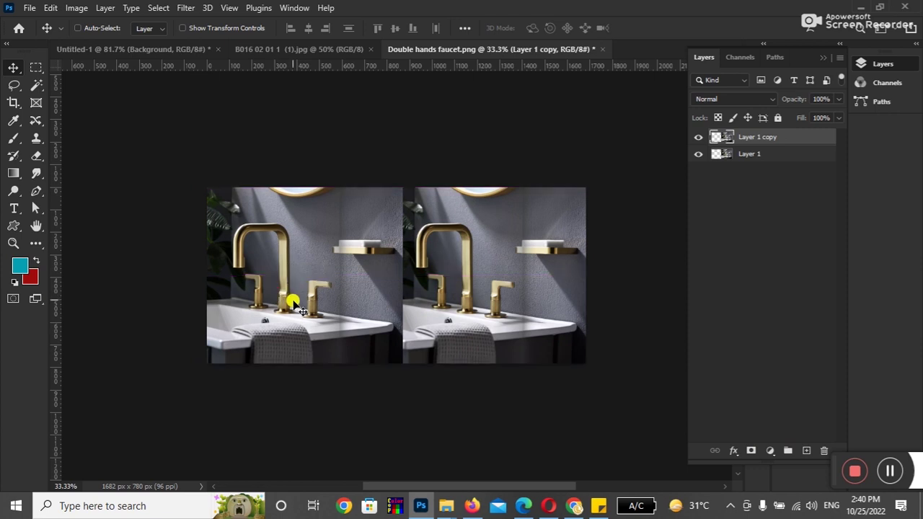
pyautogui.press('Delete')
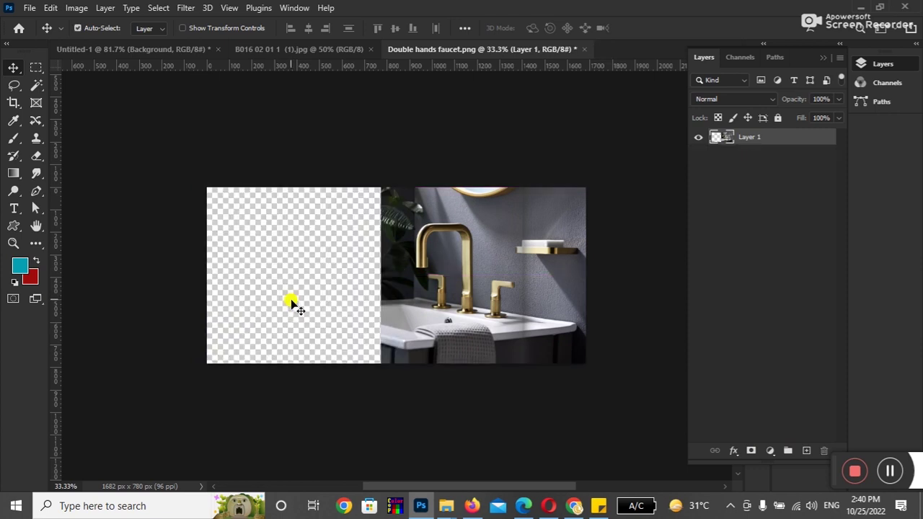
pyautogui.hotkey('ctrl', 'z')
pyautogui.hotkey('ctrl', 'z')
pyautogui.hotkey('ctrl', 'z')
pyautogui.hotkey('ctrl', 'z')
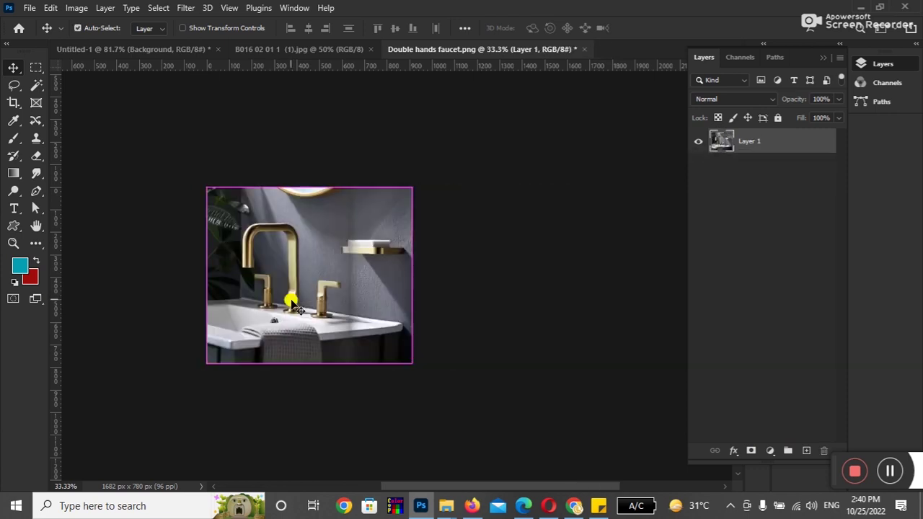
# Extend the canvas rightward with the Crop tool to 1844 px wide
pyautogui.click(13, 103)
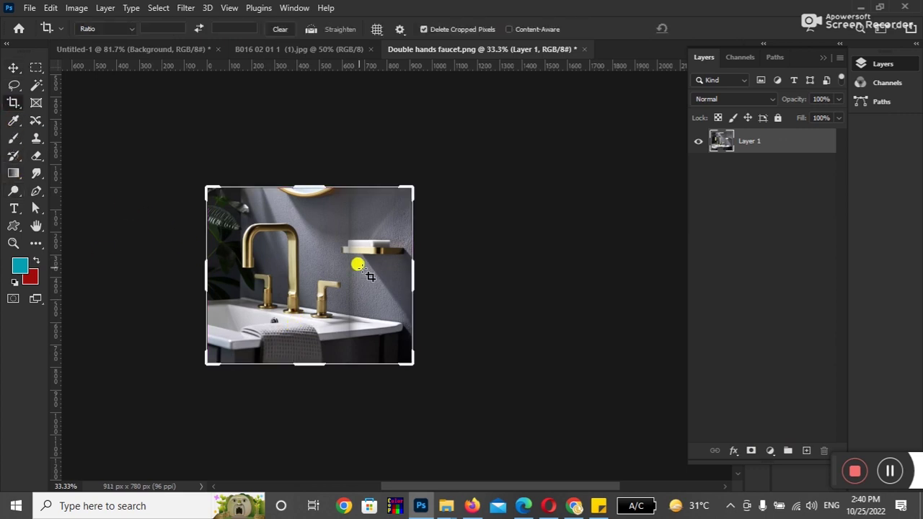
pyautogui.moveTo(412, 274)
pyautogui.mouseDown()
pyautogui.moveTo(532, 281)
pyautogui.moveTo(519, 280)
pyautogui.mouseUp()
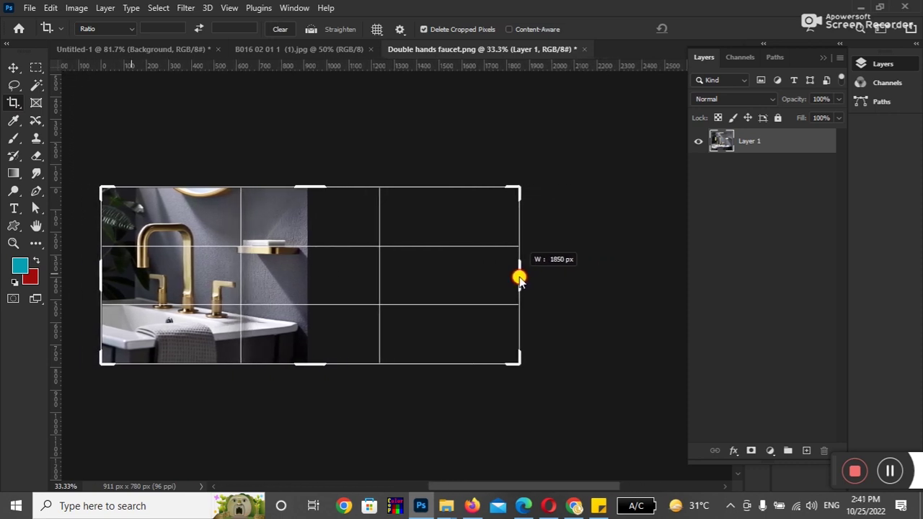
pyautogui.moveTo(519, 280); pyautogui.dragTo(517, 279)
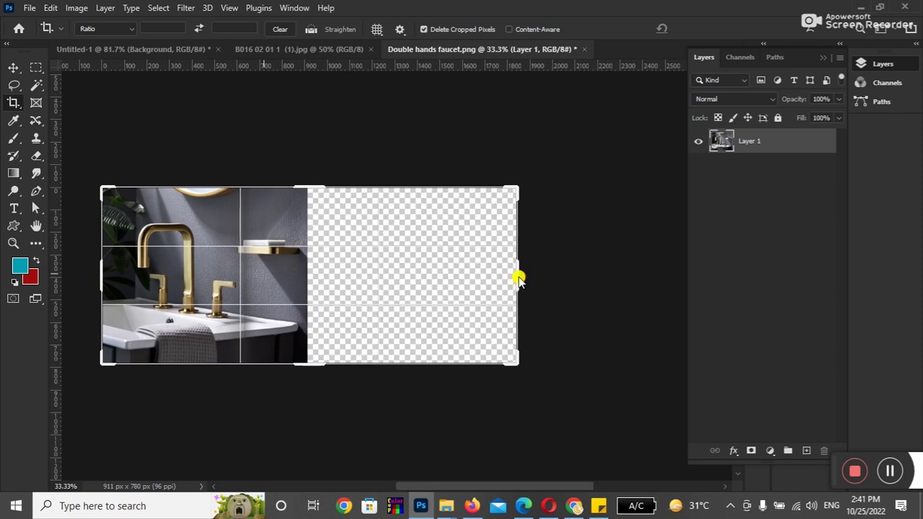
pyautogui.click(11, 65)
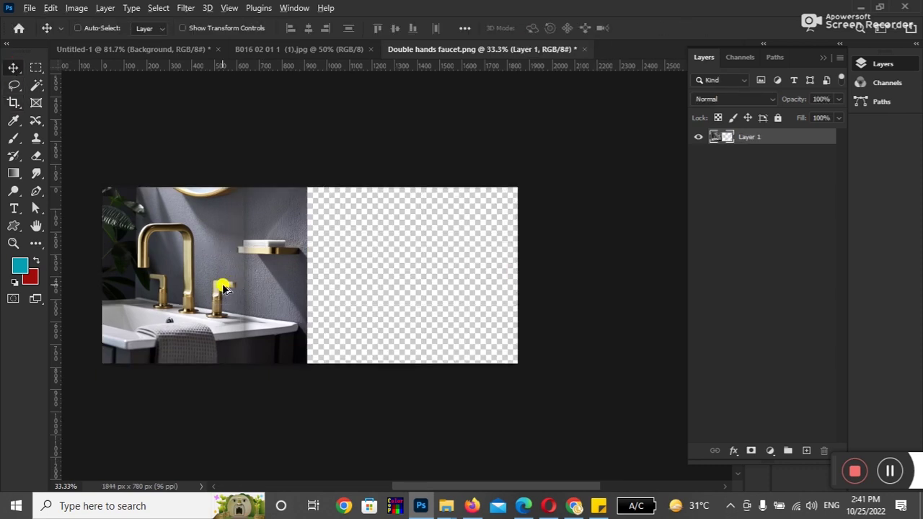
# Attempt several times to drag a duplicate photo onto the right half, undoing each try
pyautogui.moveTo(224, 287); pyautogui.dragTo(413, 291)
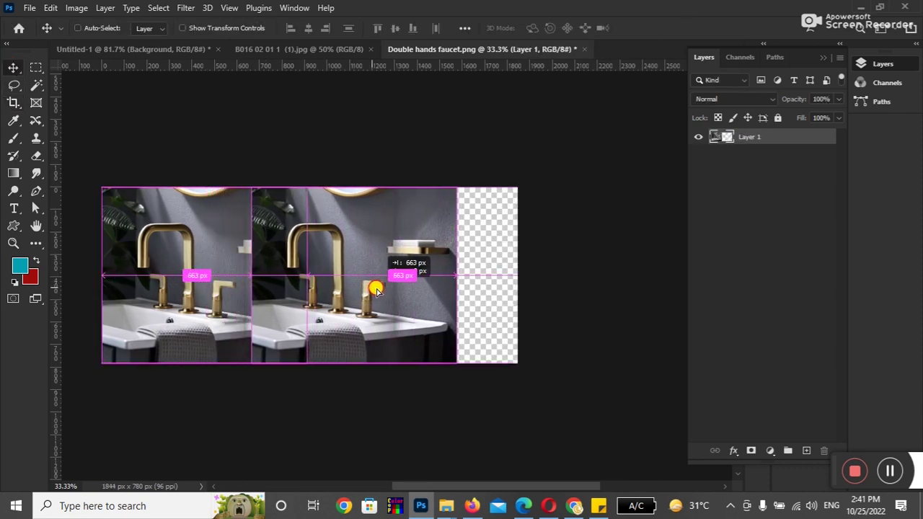
pyautogui.moveTo(413, 290); pyautogui.dragTo(429, 292)
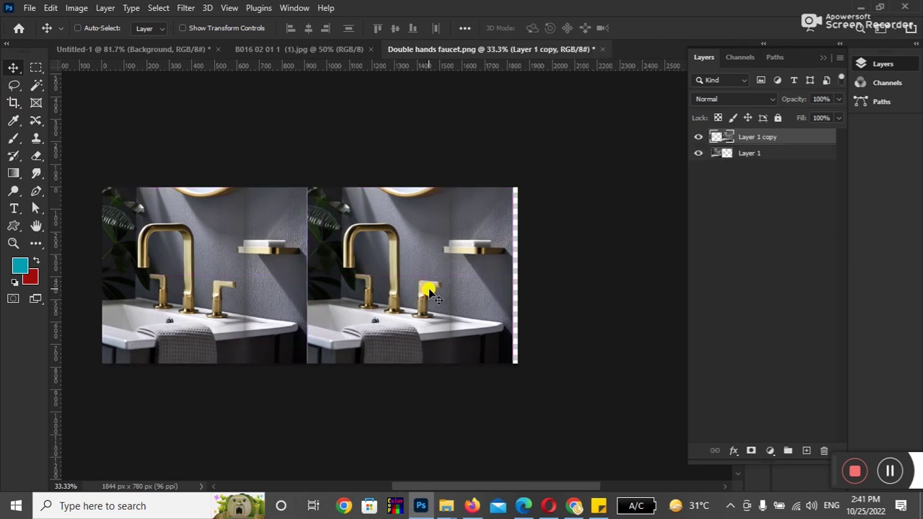
pyautogui.hotkey('ctrl', 'z')
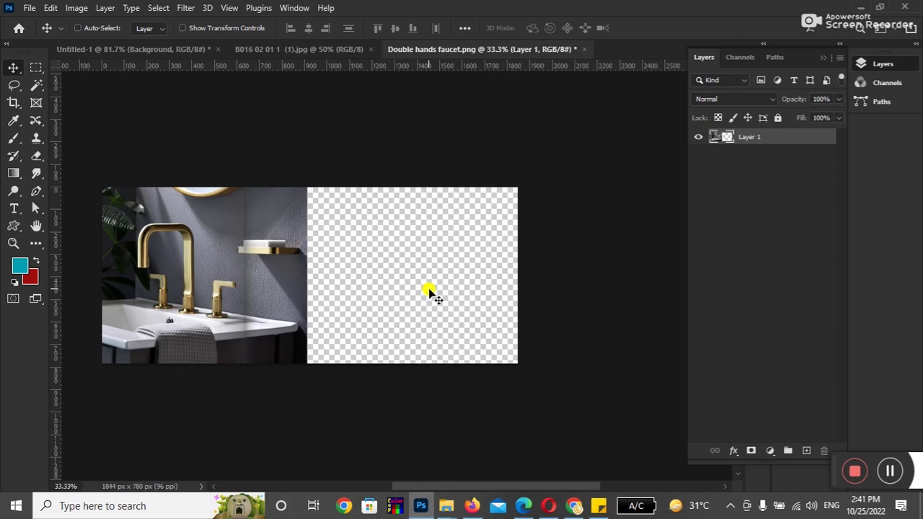
pyautogui.moveTo(235, 246)
pyautogui.mouseDown()
pyautogui.moveTo(414, 251)
pyautogui.moveTo(404, 292)
pyautogui.mouseUp()
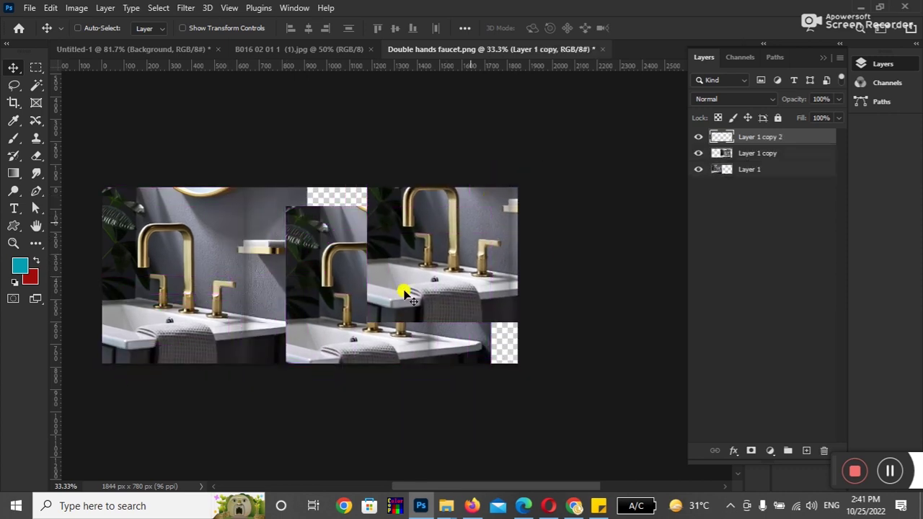
pyautogui.hotkey('ctrl', 'alt', 'z')
pyautogui.hotkey('ctrl', 'alt', 'z')
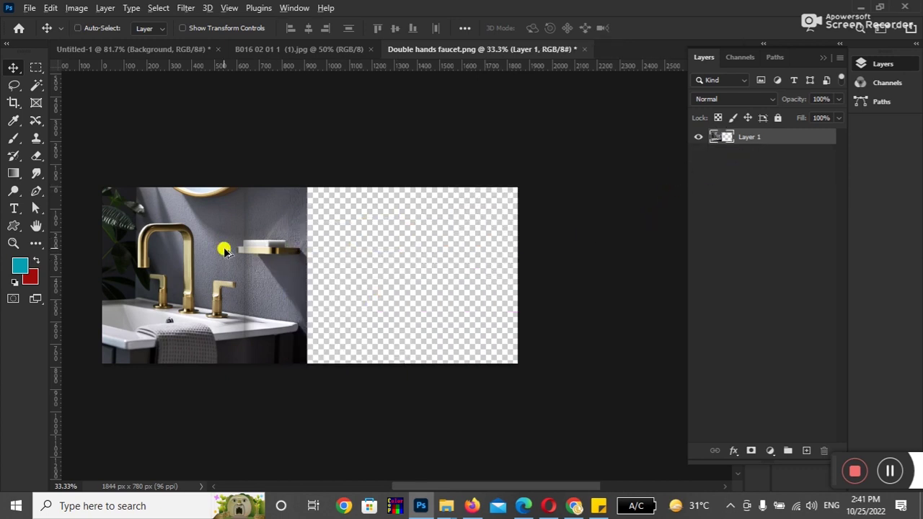
pyautogui.moveTo(224, 250); pyautogui.dragTo(420, 248)
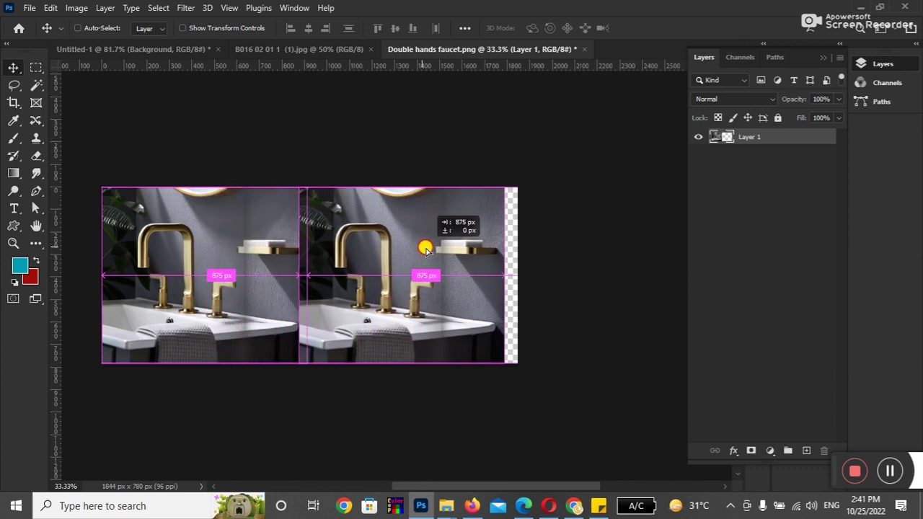
pyautogui.moveTo(421, 249); pyautogui.dragTo(424, 249)
pyautogui.hotkey('ctrl', 'z')
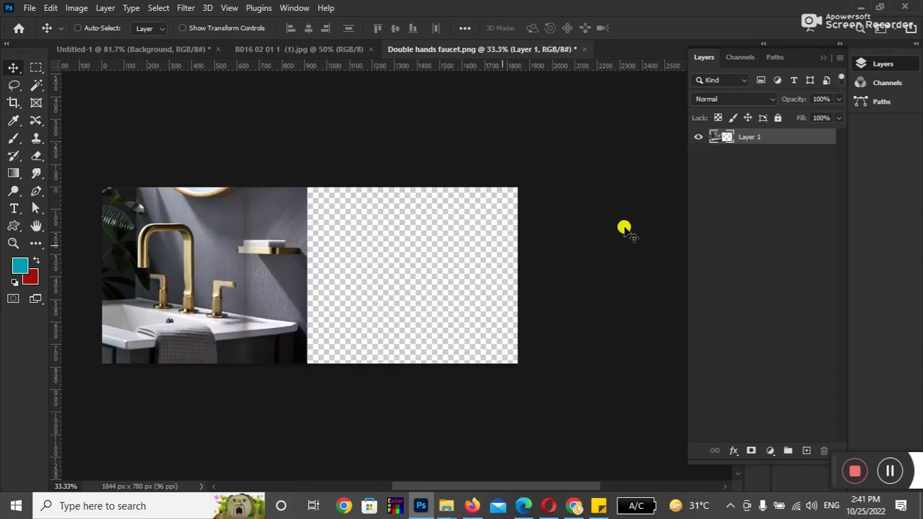
# Duplicate Layer 1, move the copy onto the right half, and select both layers
pyautogui.moveTo(762, 135)
pyautogui.mouseDown()
pyautogui.moveTo(801, 352)
pyautogui.moveTo(805, 450)
pyautogui.mouseUp()
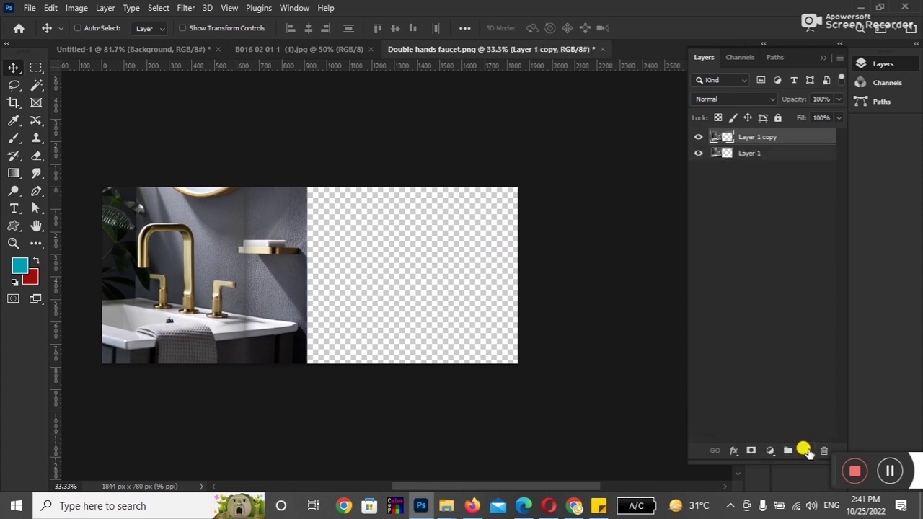
pyautogui.moveTo(249, 317); pyautogui.dragTo(447, 316)
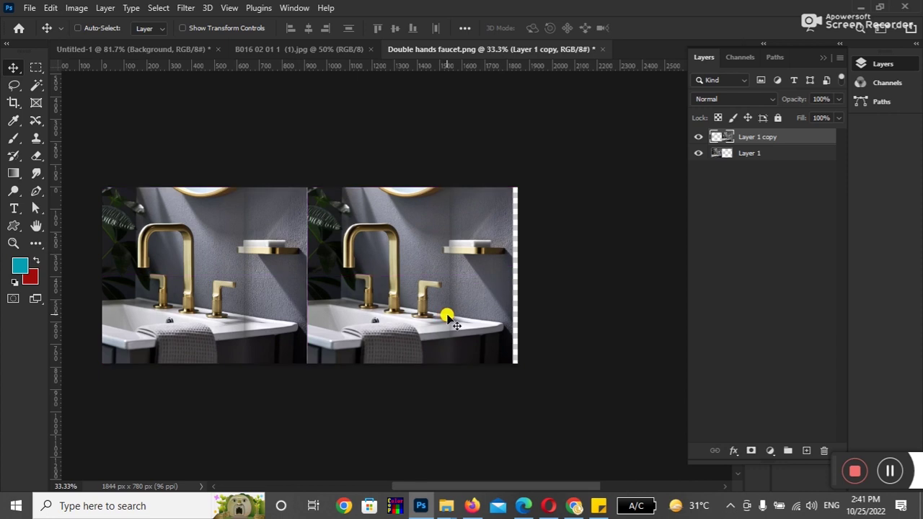
pyautogui.keyDown('ctrl'); pyautogui.click(750, 153); pyautogui.keyUp('ctrl')
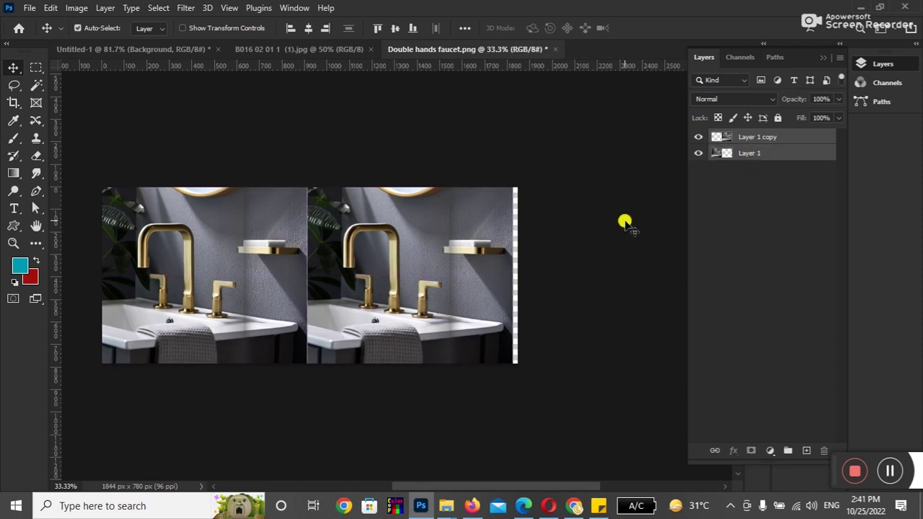
# Scale both photo layers to span the 1844 px width, then select Layer 1 copy
pyautogui.hotkey('ctrl', 't')
pyautogui.moveTo(511, 275); pyautogui.dragTo(513, 275)
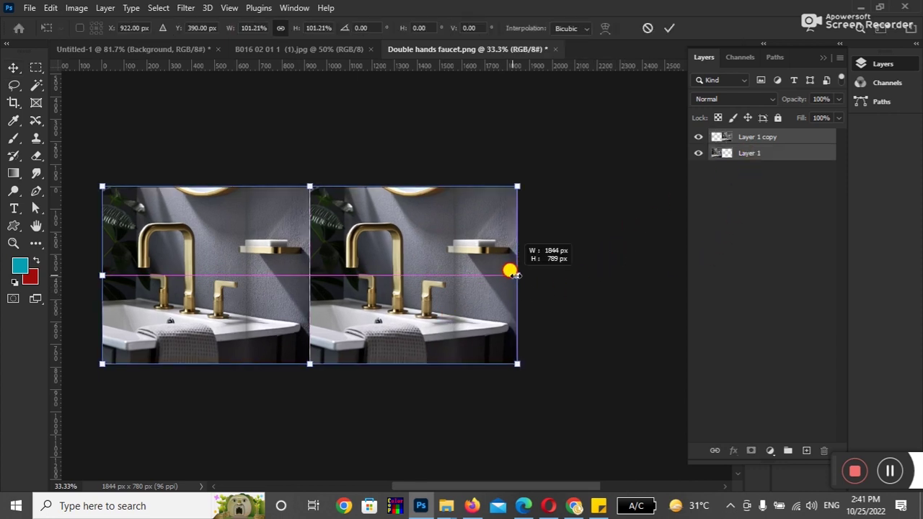
pyautogui.press('Return')
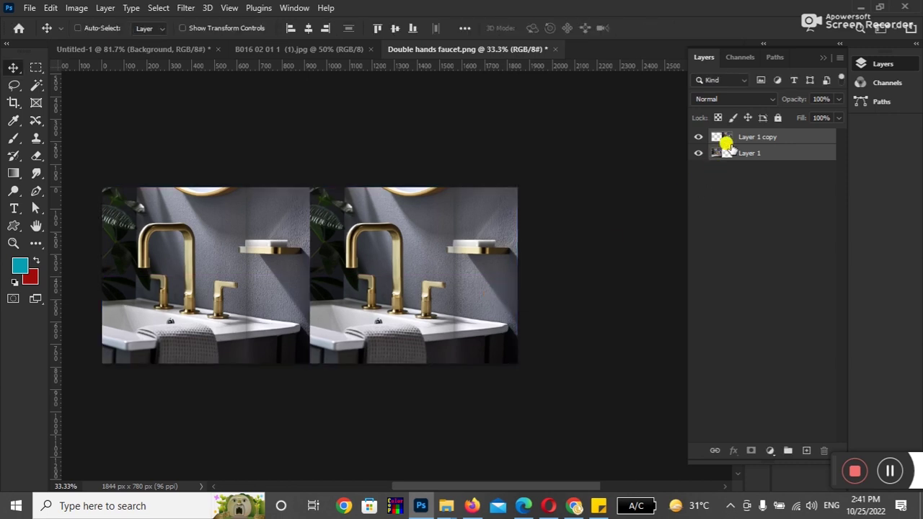
pyautogui.click(742, 137)
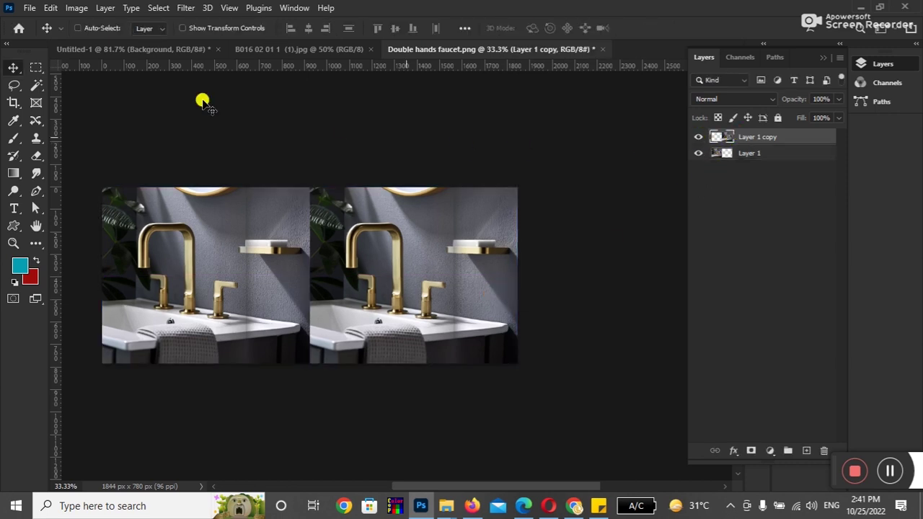
pyautogui.click(54, 9)
pyautogui.moveTo(93, 314)
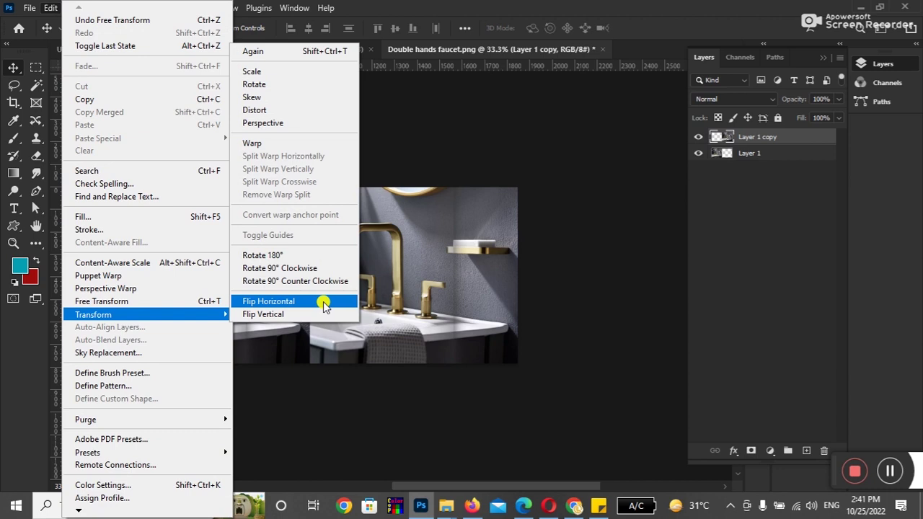
# Flip Layer 1 copy horizontally
pyautogui.click(323, 304)
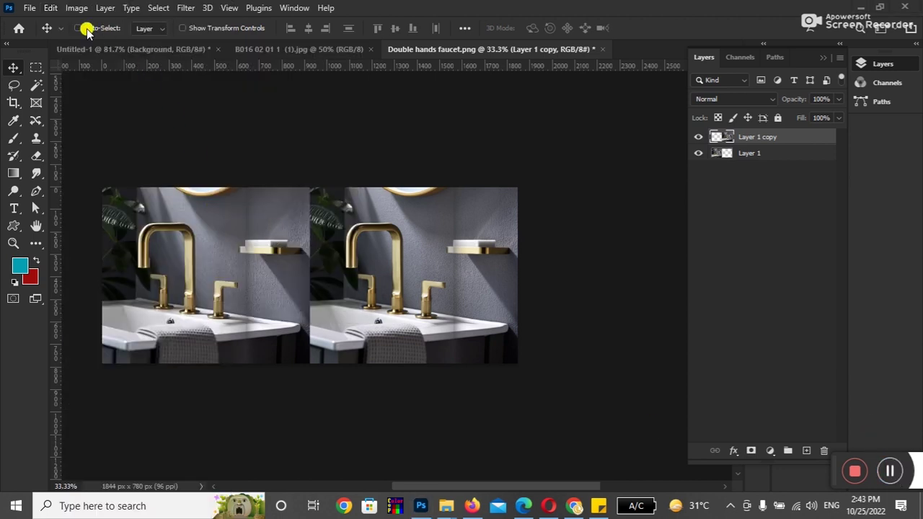
pyautogui.click(49, 10)
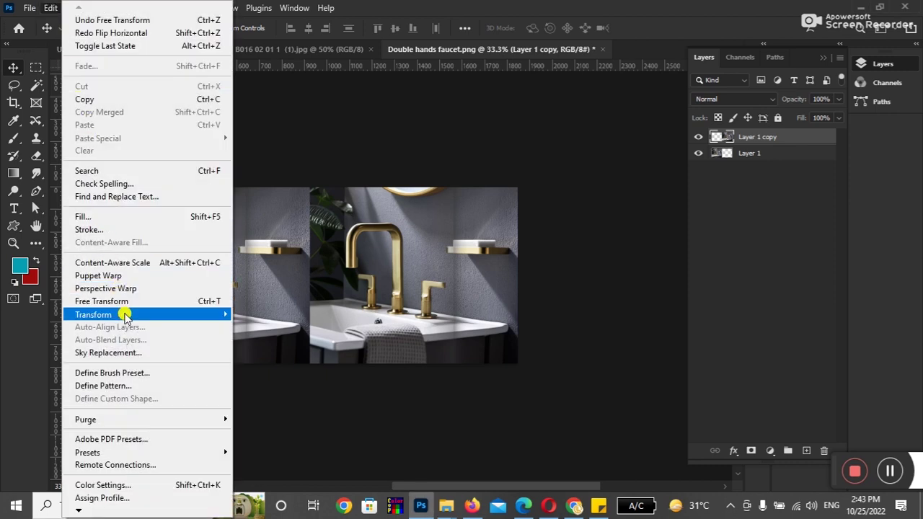
pyautogui.click(302, 301)
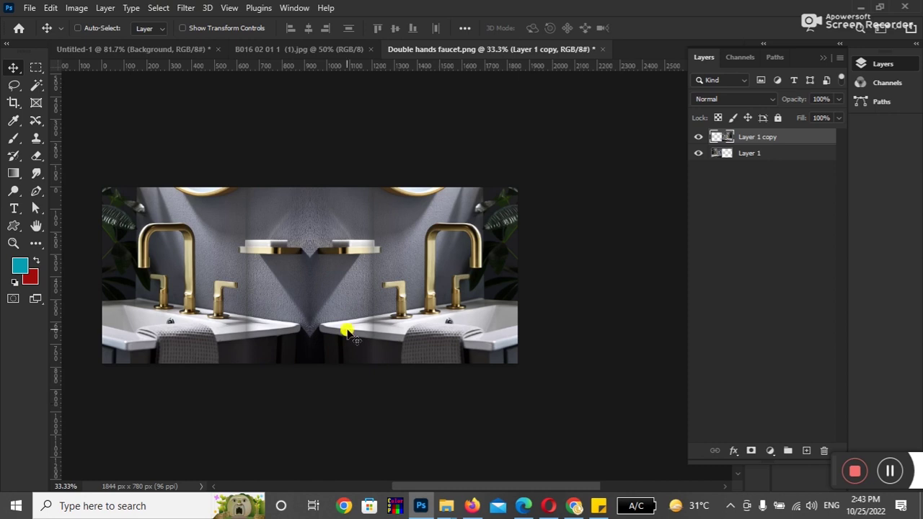
# Reposition both sink photos so their edges meet in a V at the centre
pyautogui.moveTo(416, 285)
pyautogui.mouseDown()
pyautogui.moveTo(234, 324)
pyautogui.moveTo(195, 319)
pyautogui.mouseUp()
pyautogui.moveTo(186, 200); pyautogui.dragTo(234, 202)
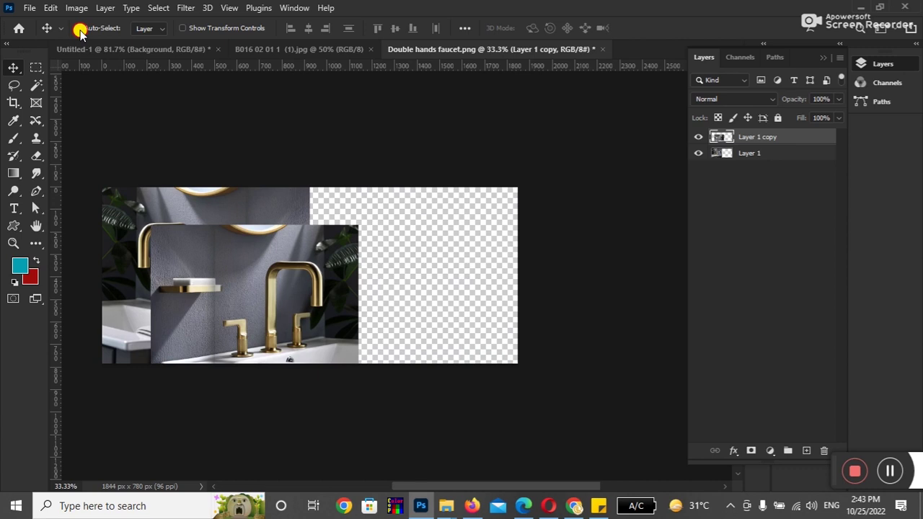
pyautogui.moveTo(220, 201); pyautogui.dragTo(432, 196)
pyautogui.moveTo(252, 274)
pyautogui.mouseDown()
pyautogui.moveTo(223, 261)
pyautogui.moveTo(216, 243)
pyautogui.mouseUp()
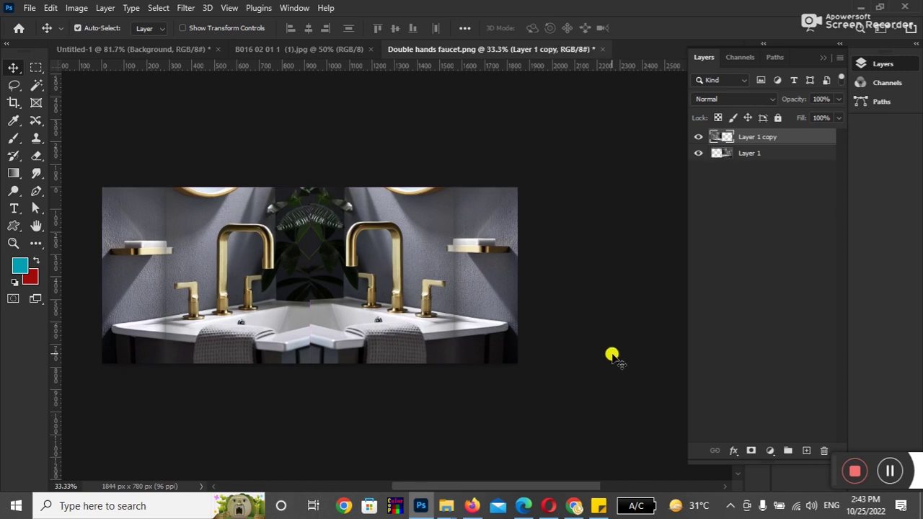
pyautogui.press('Down')
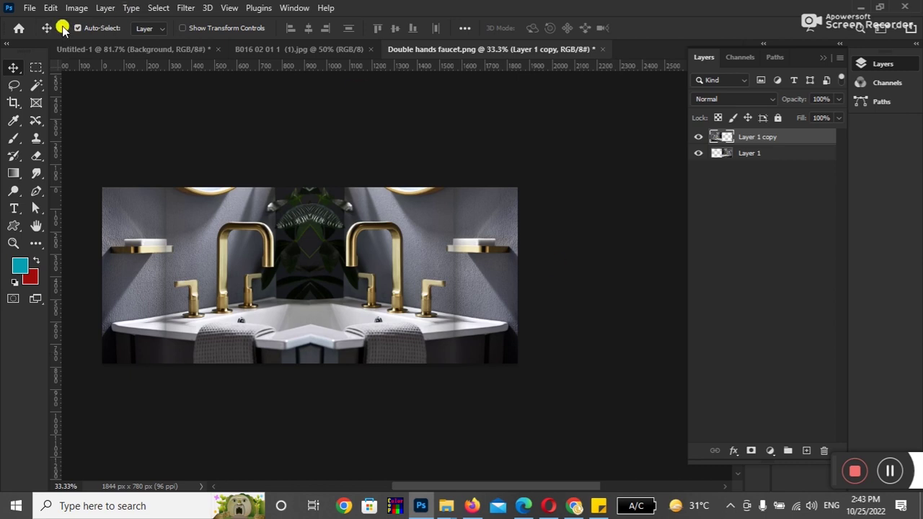
pyautogui.click(52, 8)
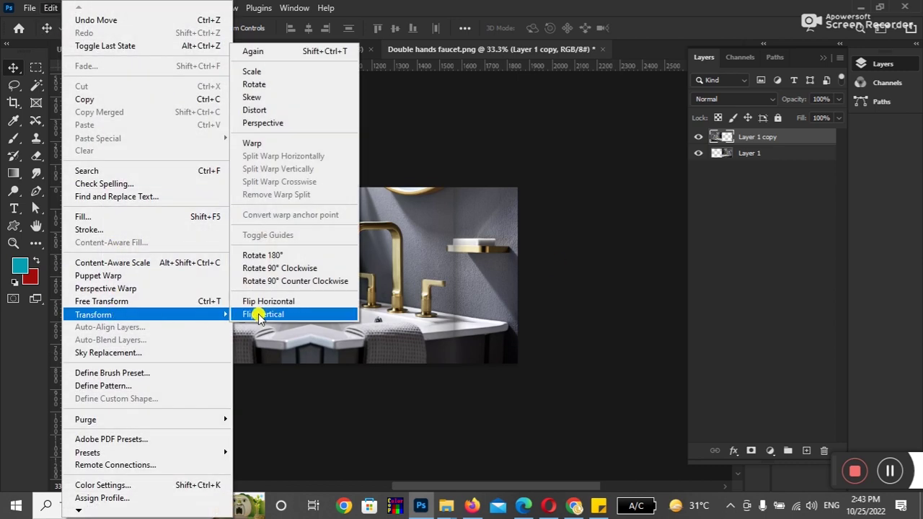
pyautogui.moveTo(94, 314)
pyautogui.click(299, 316)
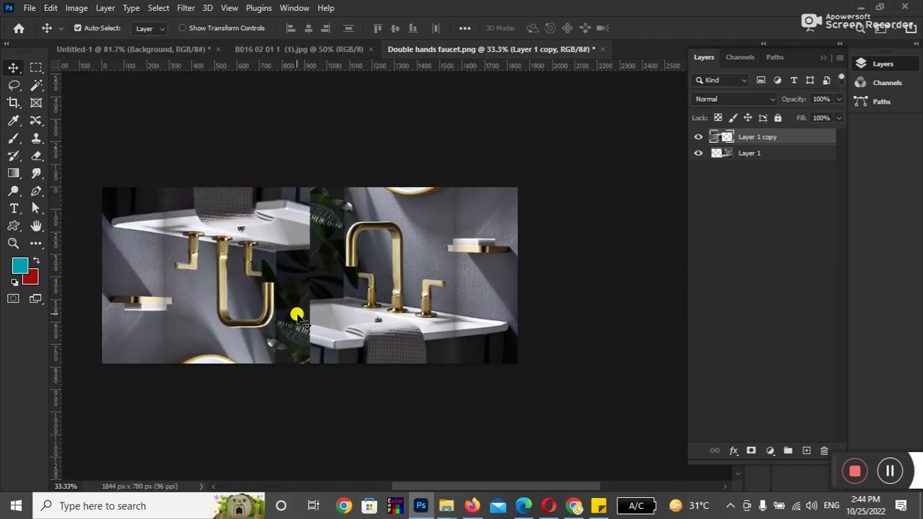
pyautogui.hotkey('ctrl', 'z')
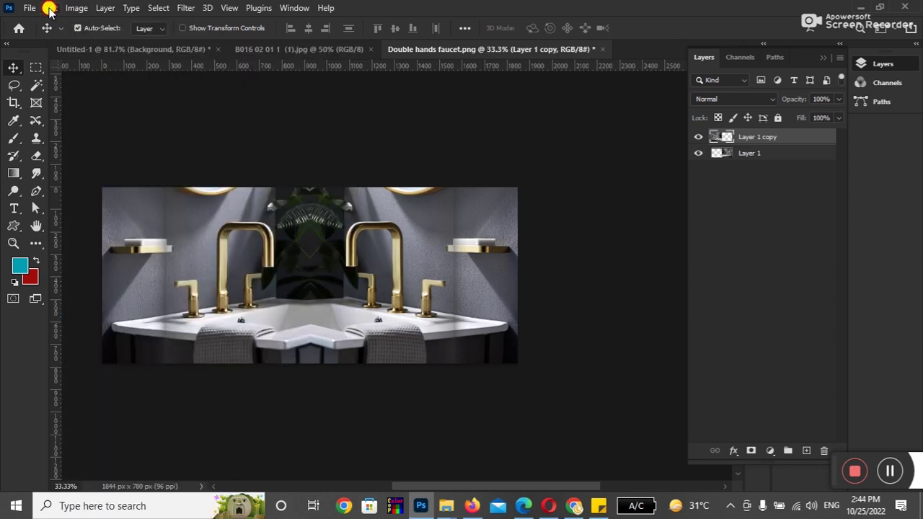
pyautogui.click(51, 7)
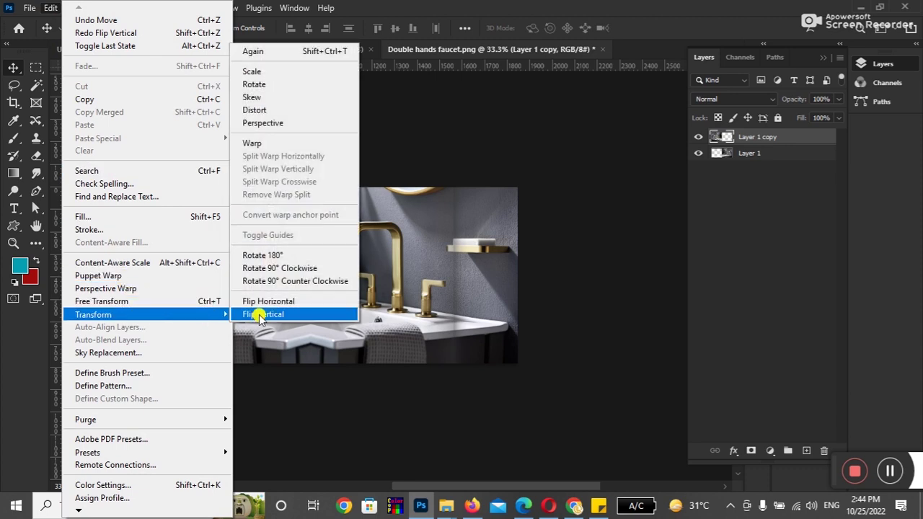
pyautogui.moveTo(93, 314)
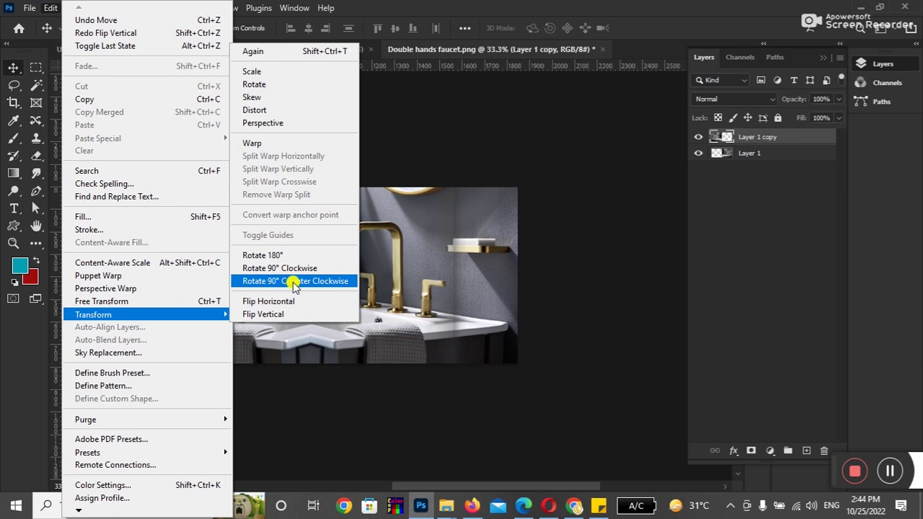
pyautogui.click(297, 256)
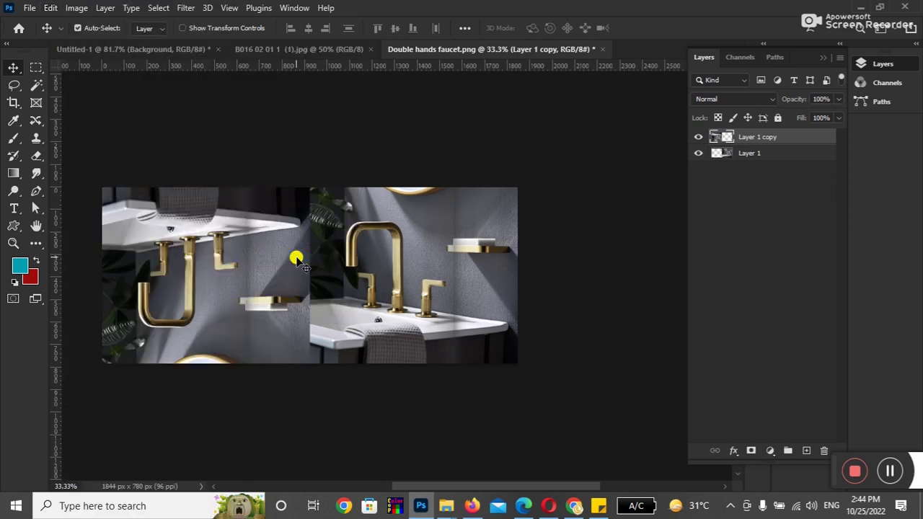
pyautogui.hotkey('ctrl', 'z')
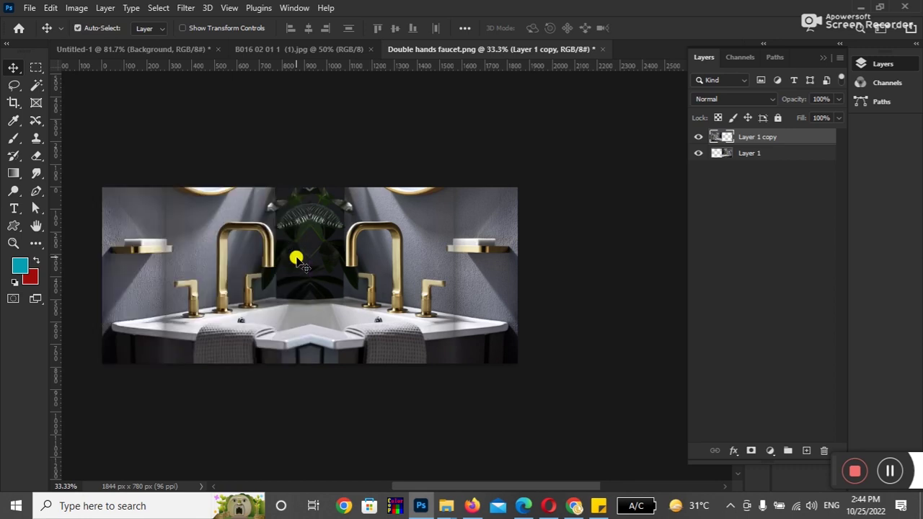
pyautogui.click(50, 7)
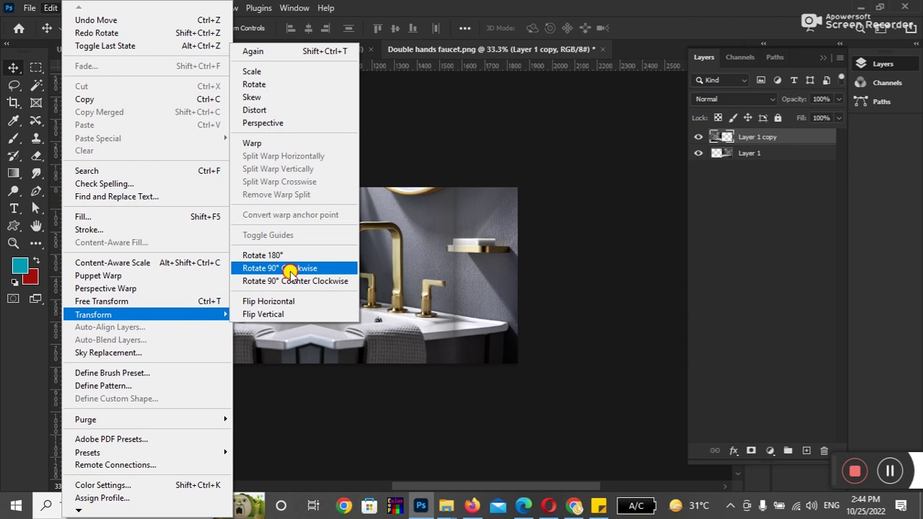
pyautogui.click(289, 269)
pyautogui.hotkey('ctrl', 'z')
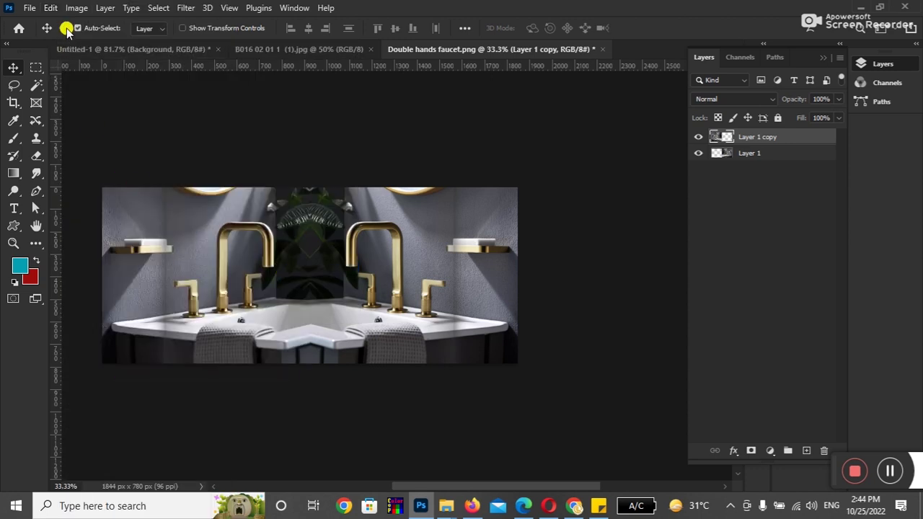
pyautogui.click(51, 7)
pyautogui.moveTo(93, 315)
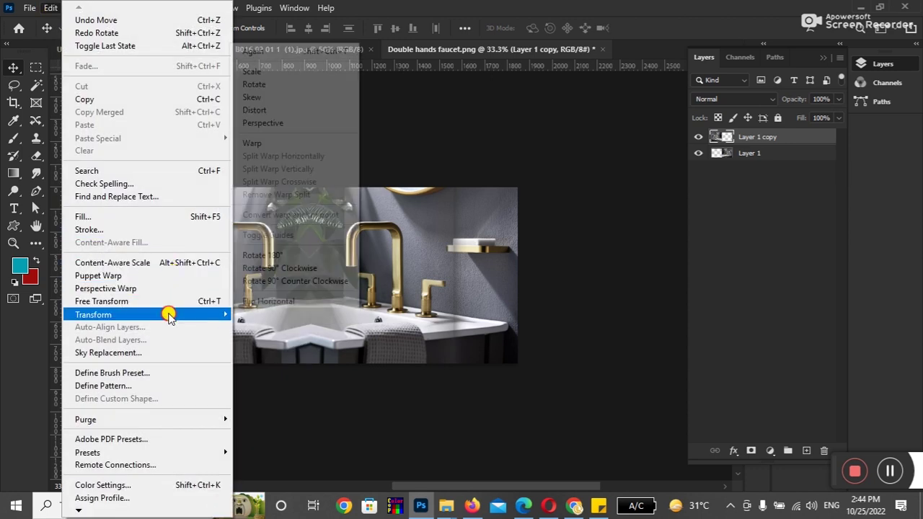
pyautogui.click(309, 283)
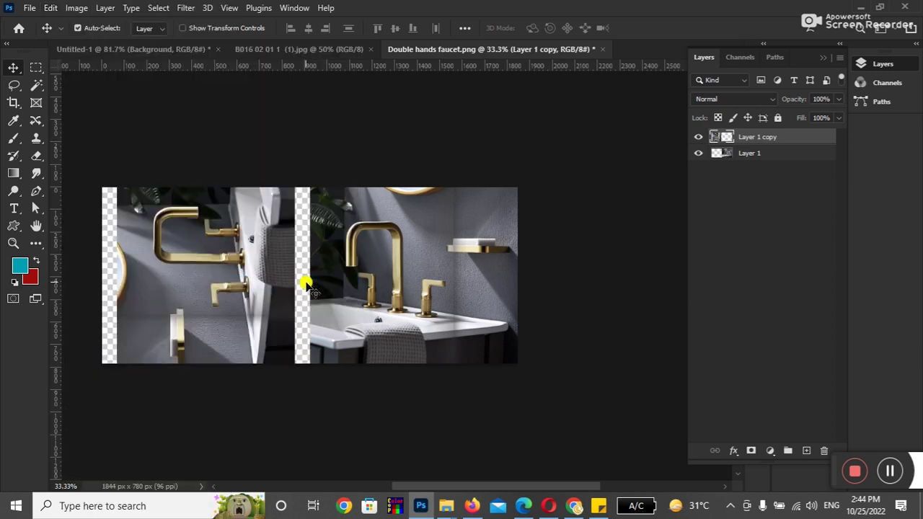
pyautogui.hotkey('ctrl', 'z')
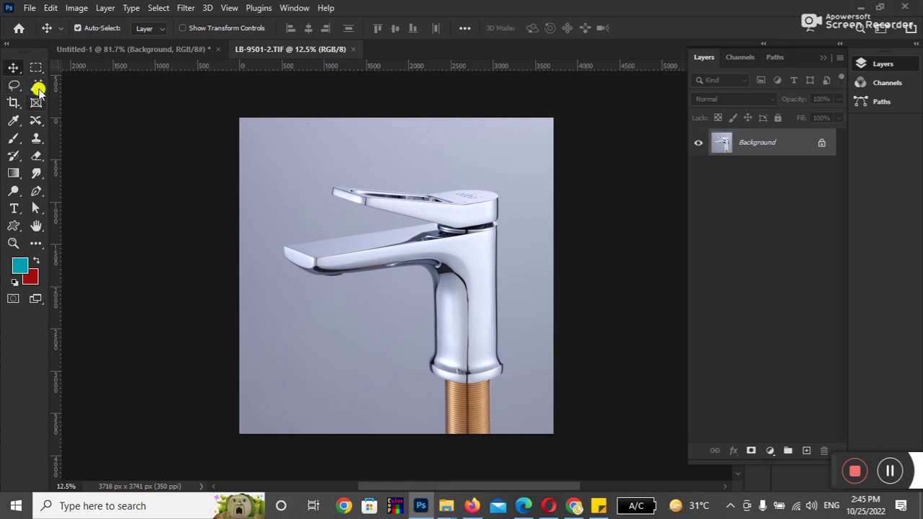
# Open the automatic selection tools flyout for the LB-9501-2.TIF faucet photo
pyautogui.click(35, 86)
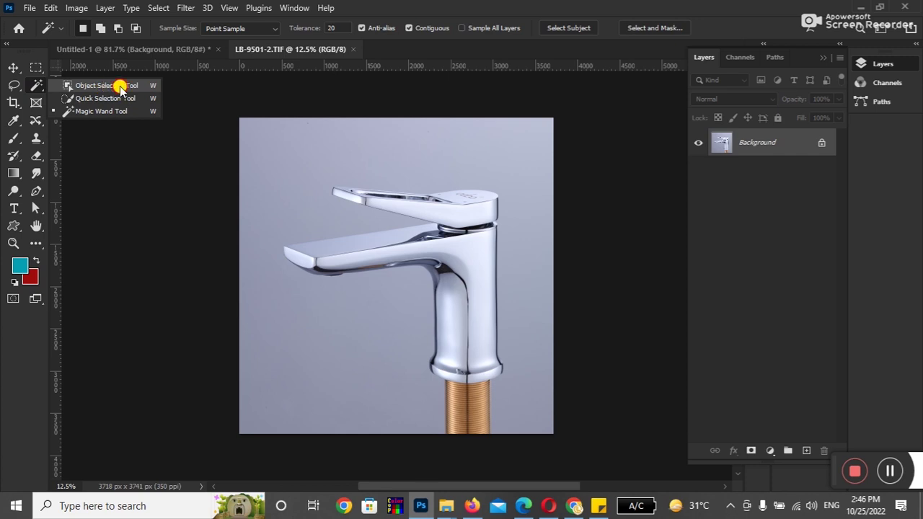
# Box the chrome faucet and copper pipe with Object Selection in Rectangle mode
pyautogui.click(120, 86)
pyautogui.moveTo(315, 197); pyautogui.dragTo(274, 173)
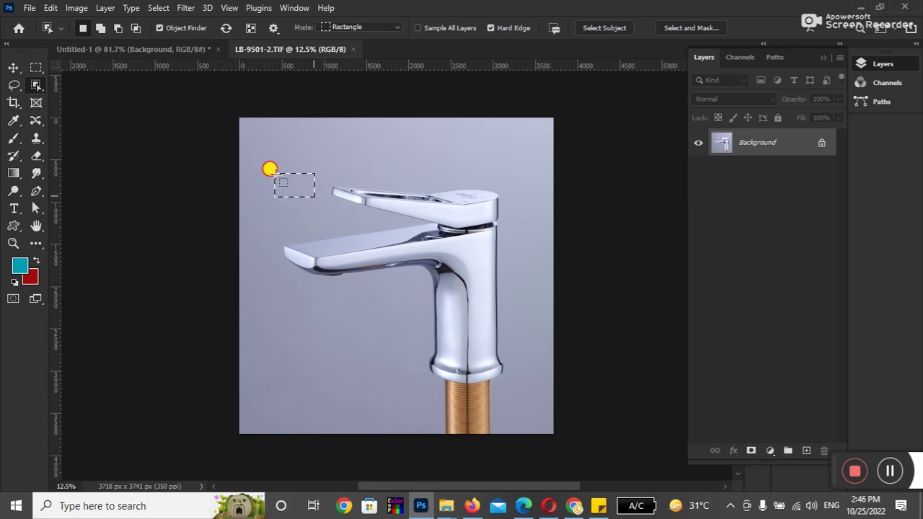
pyautogui.moveTo(270, 169)
pyautogui.mouseDown()
pyautogui.moveTo(506, 390)
pyautogui.moveTo(503, 433)
pyautogui.mouseUp()
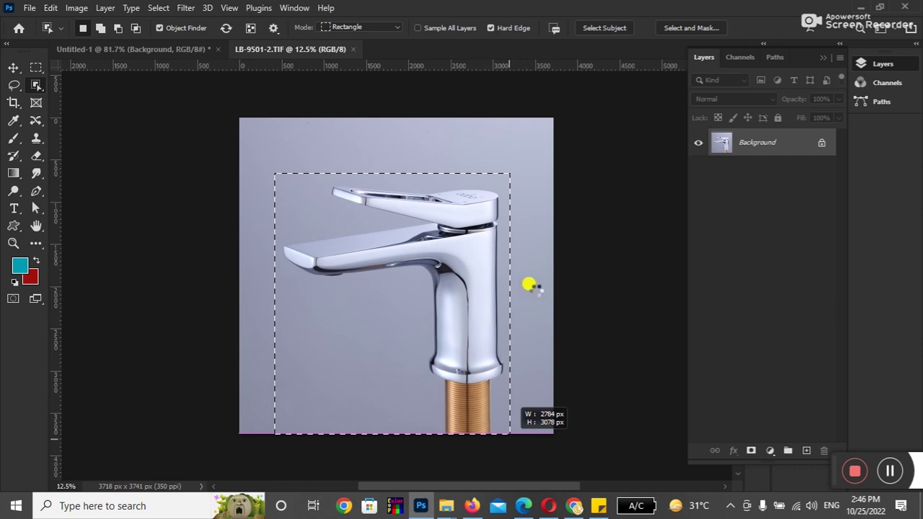
pyautogui.moveTo(531, 286); pyautogui.dragTo(530, 258)
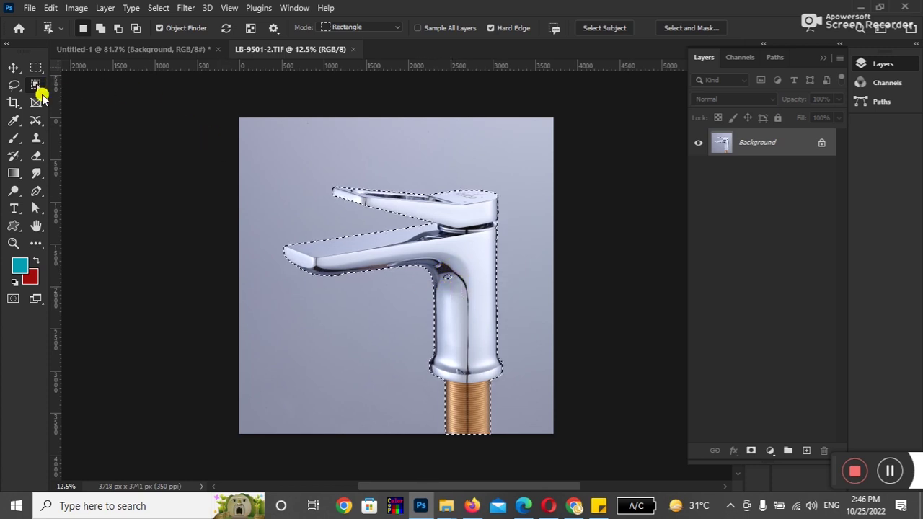
pyautogui.click(16, 87)
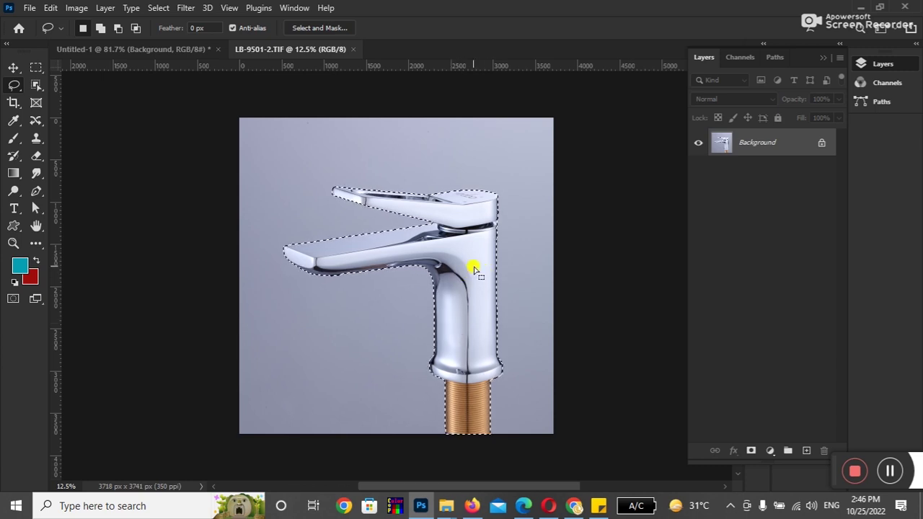
pyautogui.click(13, 67)
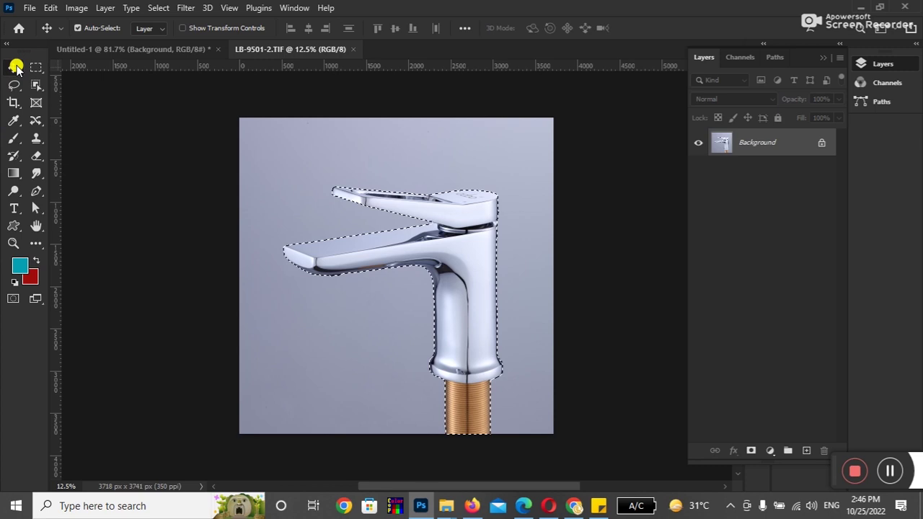
# Trial-paste the faucet onto Untitled-1, then undo the oversized paste
pyautogui.press('ctrl')
pyautogui.click(185, 49)
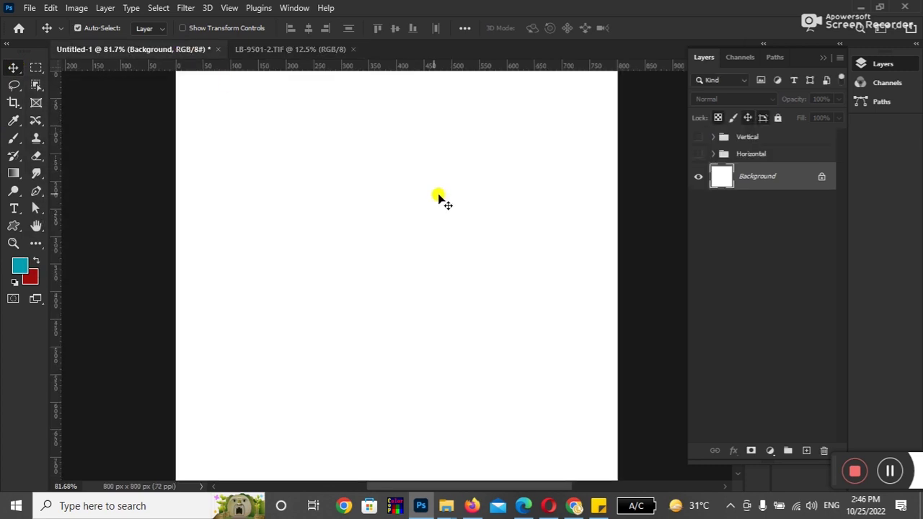
pyautogui.press('ctrl')
pyautogui.hotkey('ctrl', 'v')
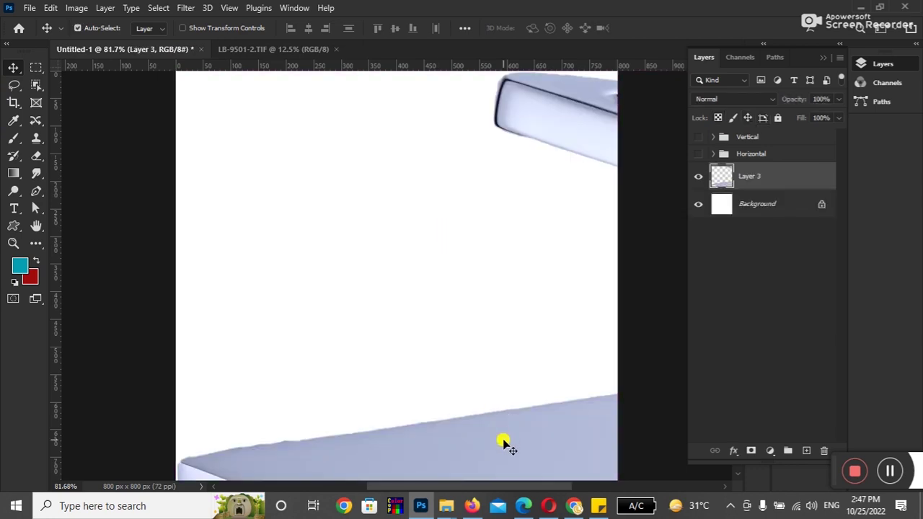
pyautogui.hotkey('ctrl', 'z')
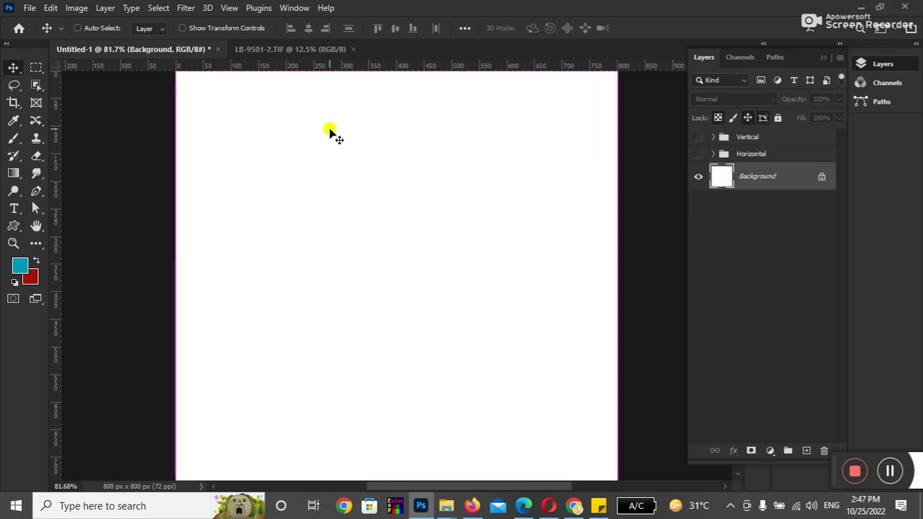
# Resize LB-9501-2.TIF to 800 px wide and fit the whole photo in the window
pyautogui.click(262, 48)
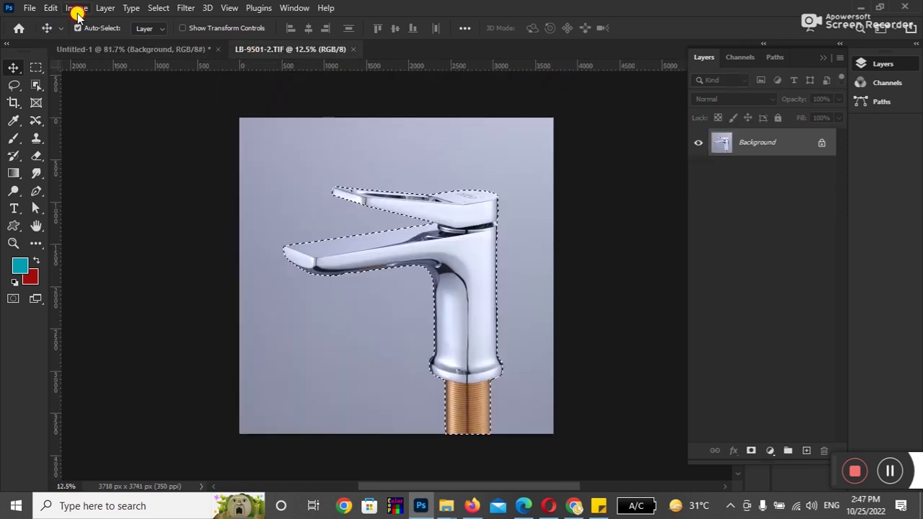
pyautogui.click(76, 8)
pyautogui.click(115, 110)
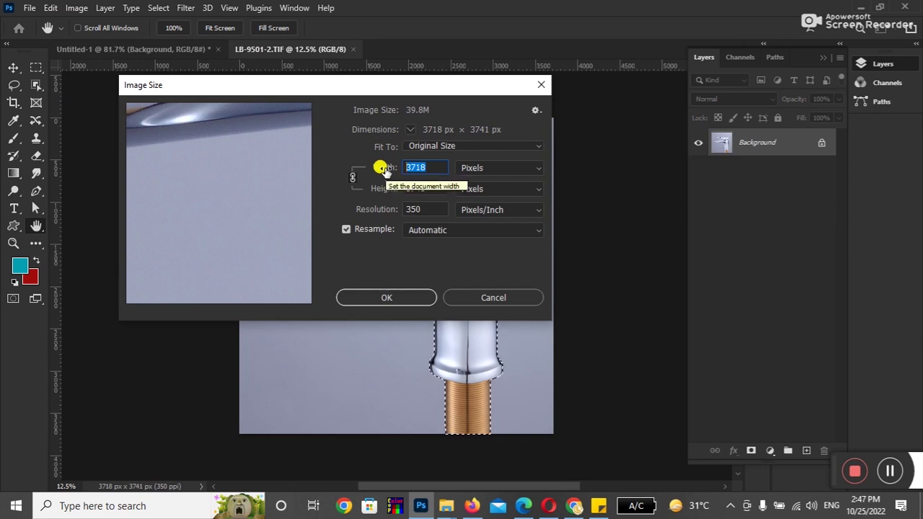
pyautogui.write('800')
pyautogui.press('Return')
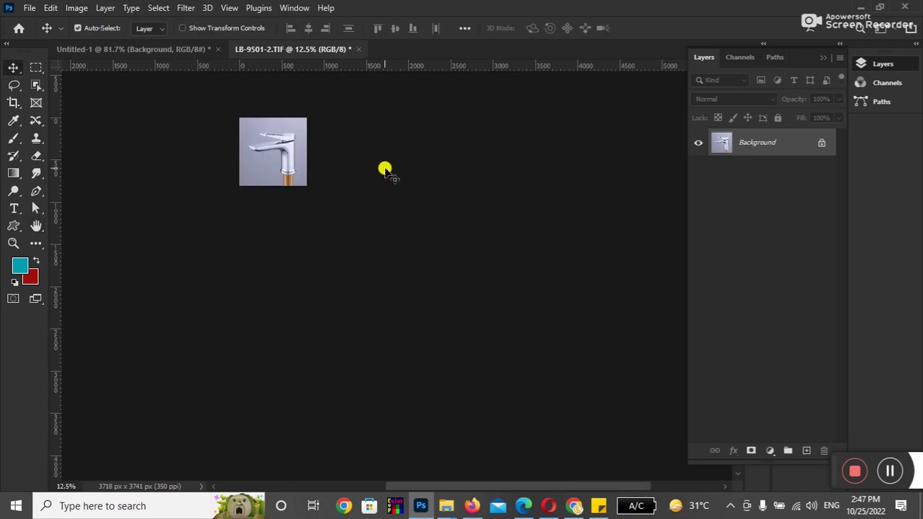
pyautogui.hotkey('ctrl', '1')
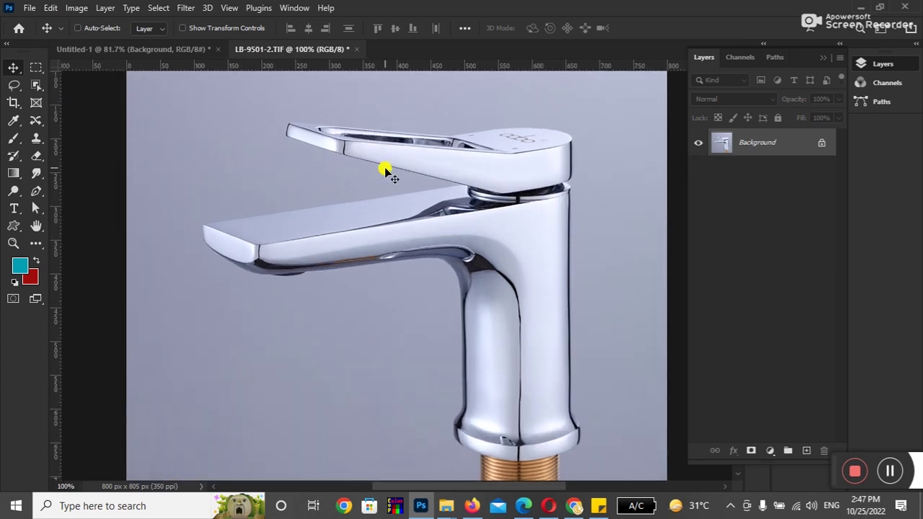
pyautogui.hotkey('ctrl', '0')
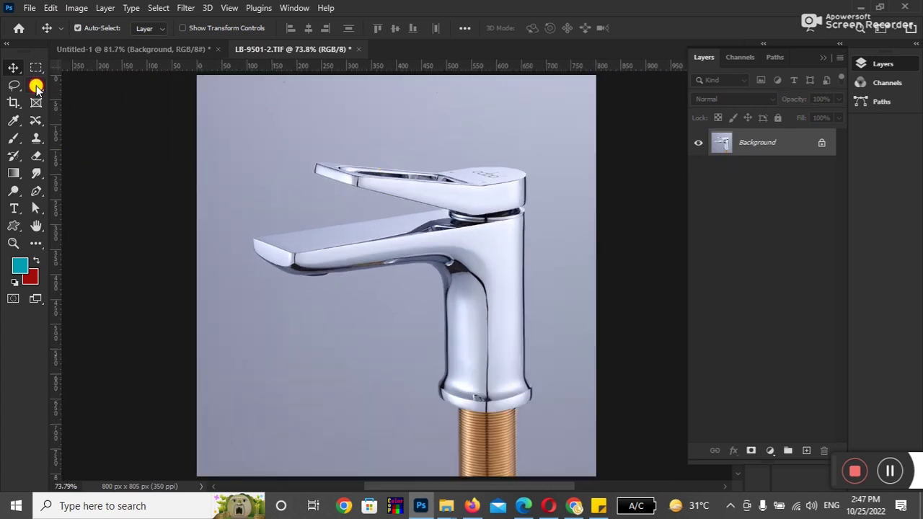
pyautogui.click(36, 87)
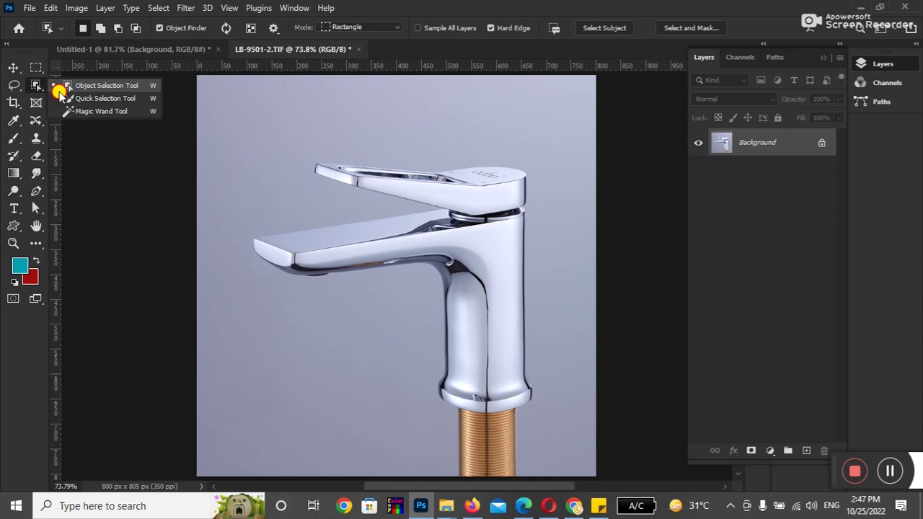
# Select the chrome faucet by boxing it with Object Selection
pyautogui.click(59, 92)
pyautogui.moveTo(234, 138); pyautogui.dragTo(545, 476)
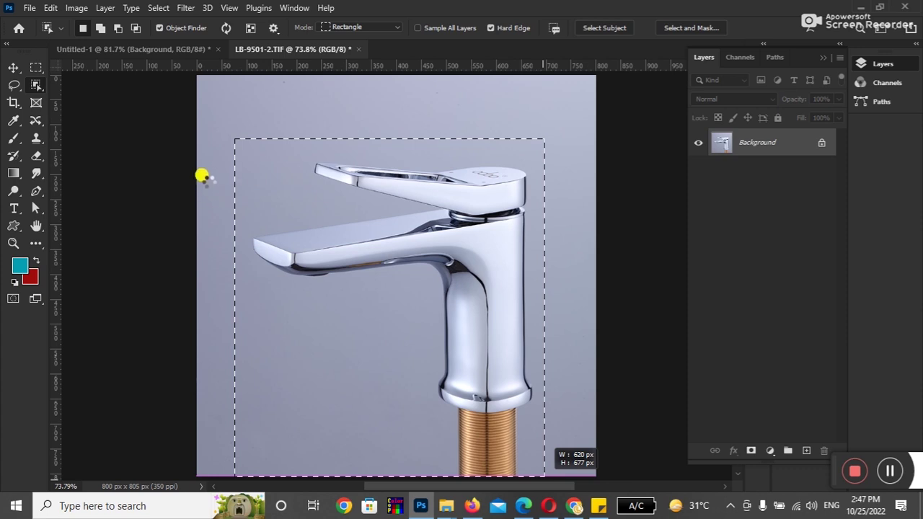
pyautogui.moveTo(208, 180); pyautogui.dragTo(209, 181)
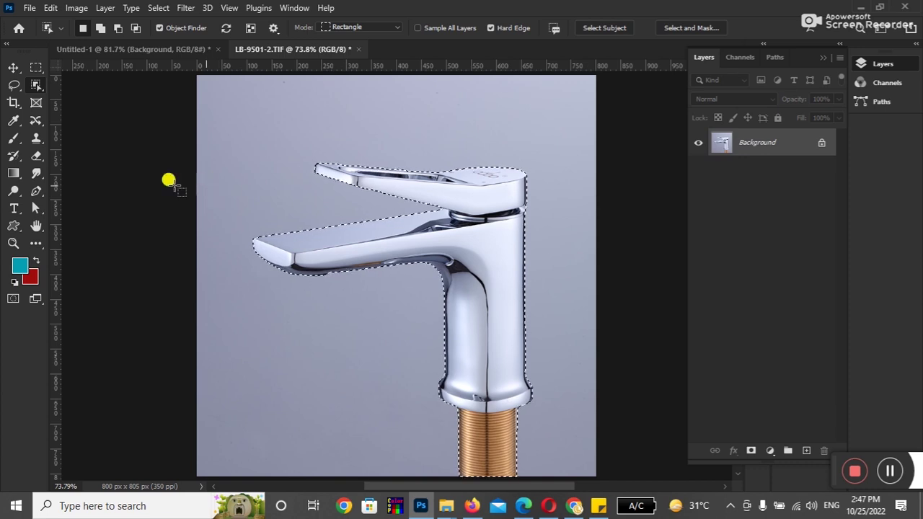
pyautogui.click(15, 68)
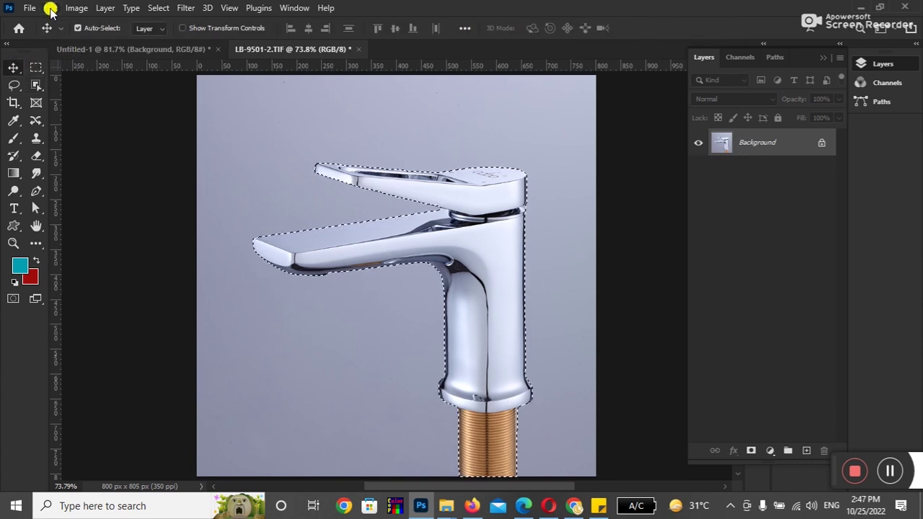
# Copy the faucet and paste it onto Untitled-1 as Layer 3
pyautogui.click(49, 7)
pyautogui.click(103, 97)
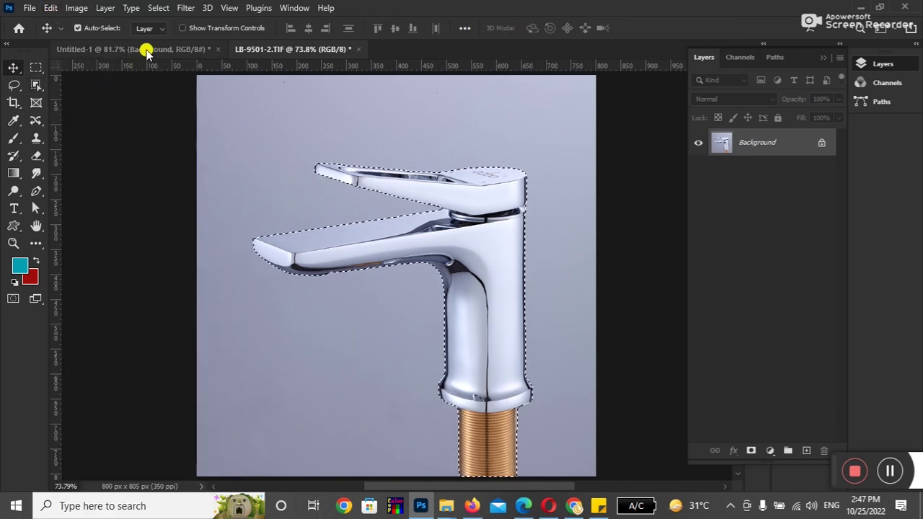
pyautogui.click(146, 50)
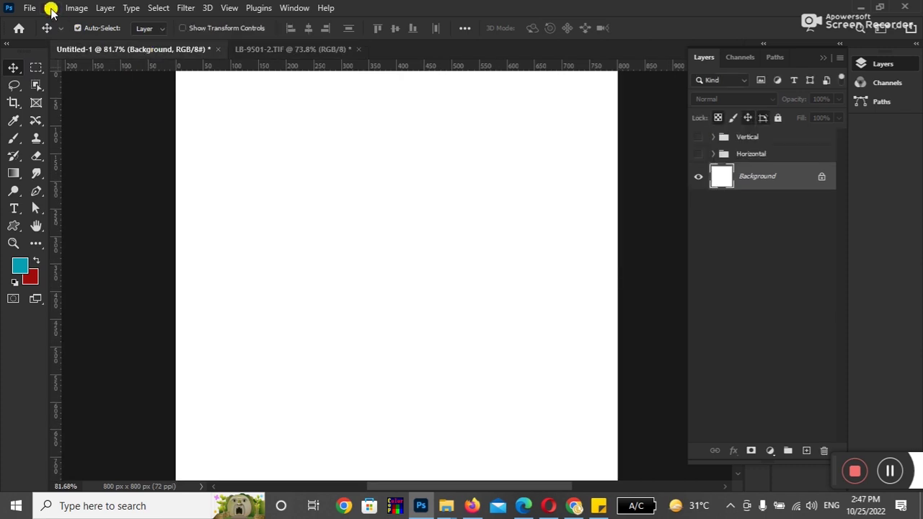
pyautogui.click(50, 8)
pyautogui.click(89, 124)
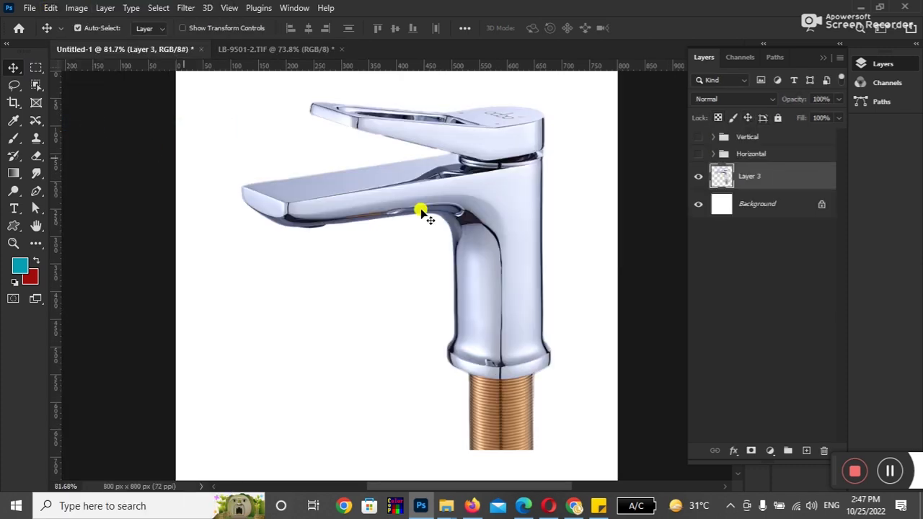
# Nudge the pasted faucet left and select the Background layer, testing teal and red fills
pyautogui.moveTo(504, 293)
pyautogui.mouseDown()
pyautogui.moveTo(488, 296)
pyautogui.moveTo(488, 329)
pyautogui.mouseUp()
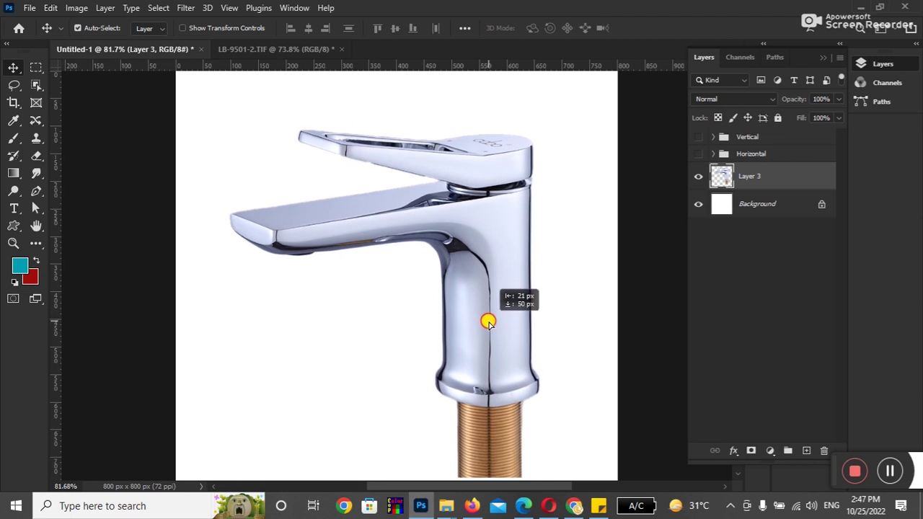
pyautogui.click(756, 205)
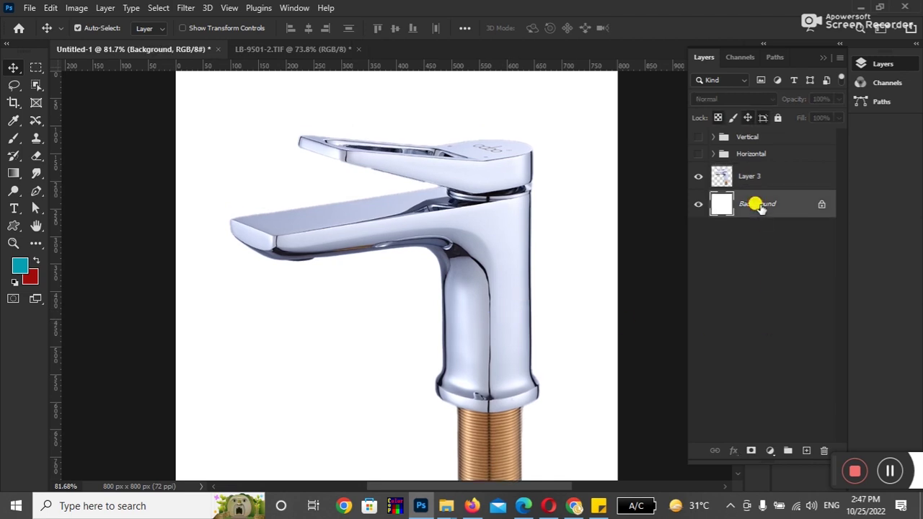
pyautogui.hotkey('alt', 'BackSpace')
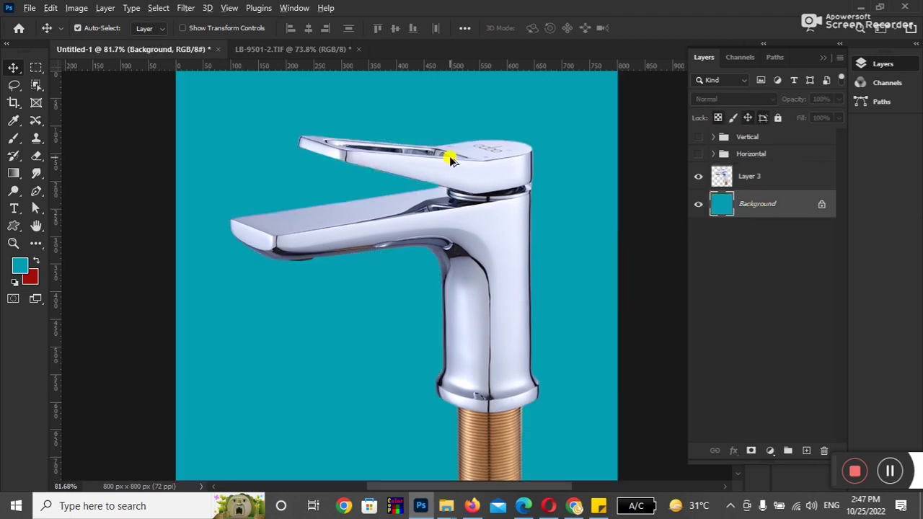
pyautogui.hotkey('ctrl', 'BackSpace')
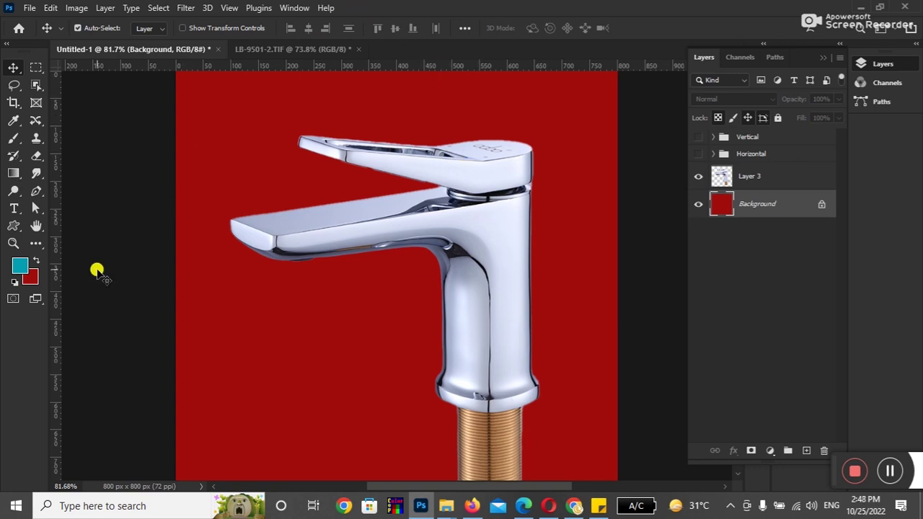
# Sample light and dark copper tones from the pipe and fill the background with copper
pyautogui.click(15, 122)
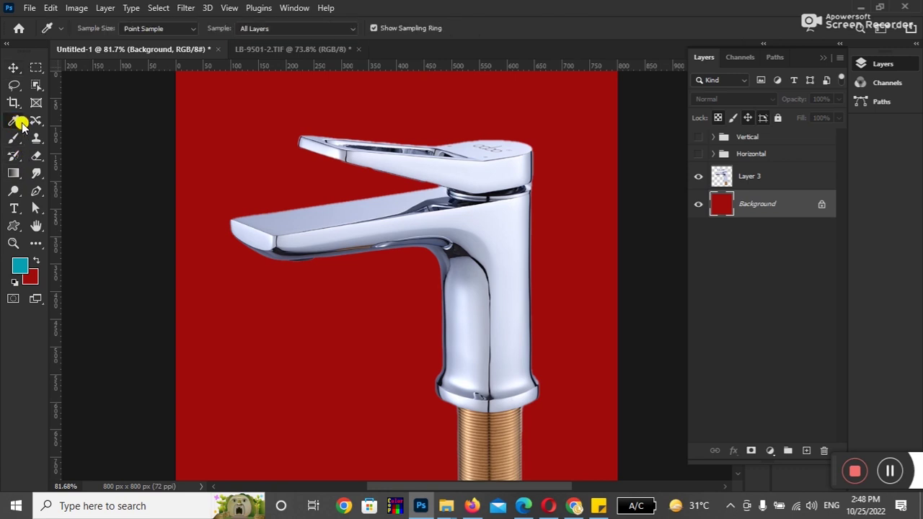
pyautogui.click(475, 418)
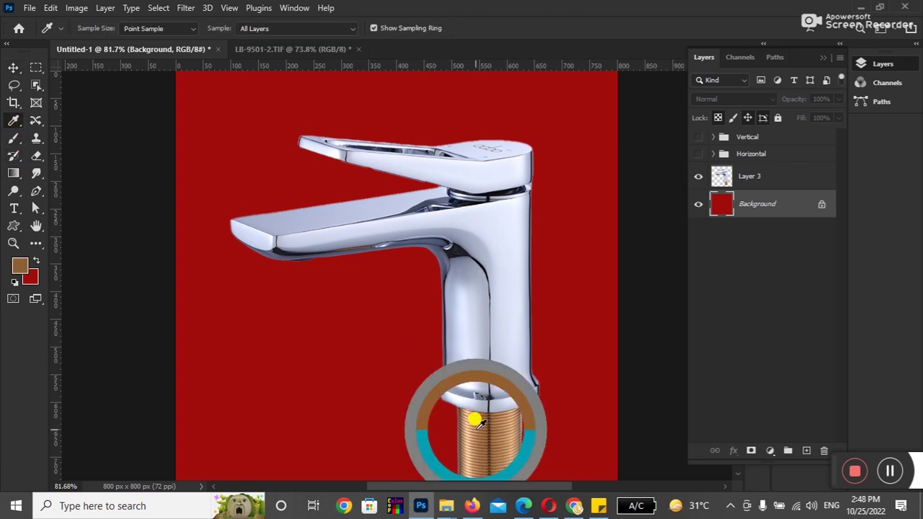
pyautogui.click(36, 262)
pyautogui.click(467, 436)
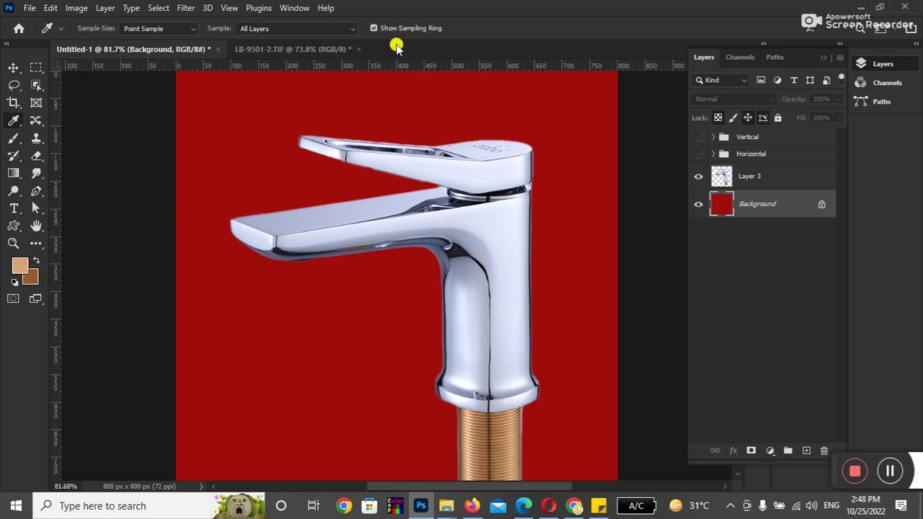
pyautogui.hotkey('ctrl', 'BackSpace')
pyautogui.hotkey('alt', 'BackSpace')
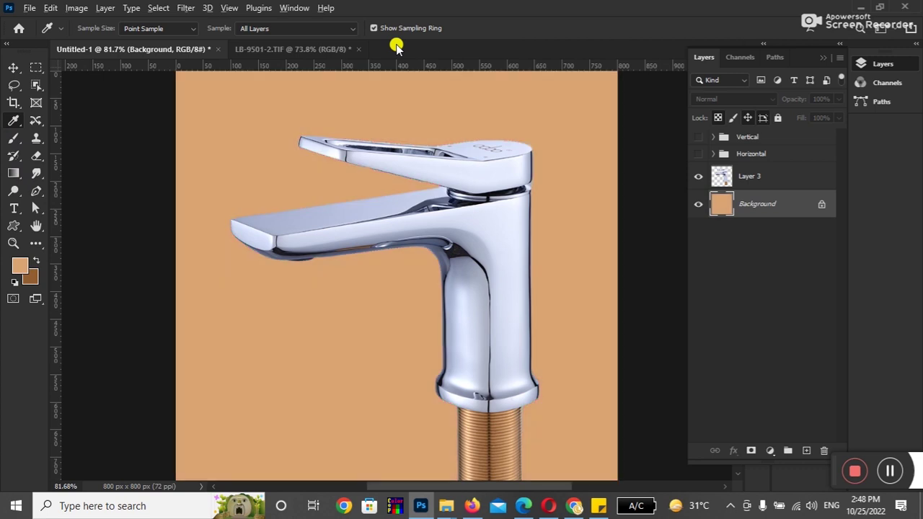
pyautogui.hotkey('ctrl', 'BackSpace')
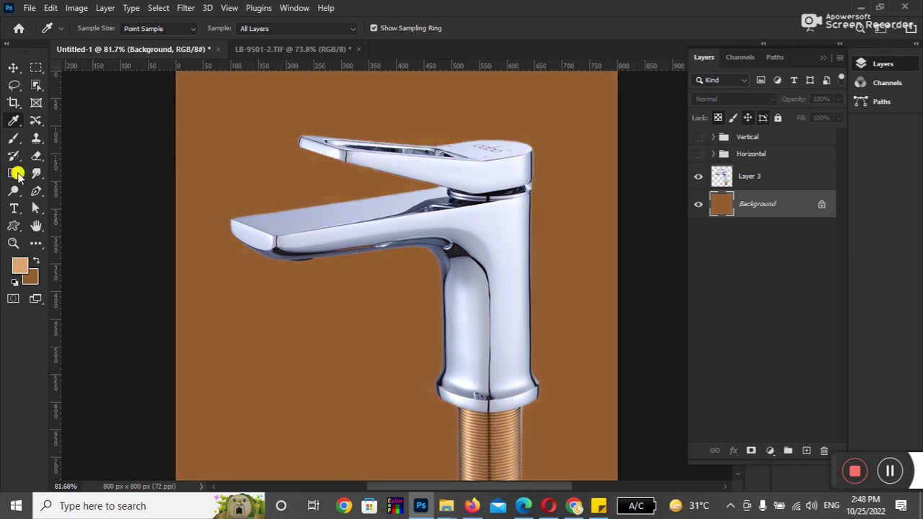
# Draw a smooth top-to-bottom light-to-dark copper gradient on the Background layer
pyautogui.click(16, 176)
pyautogui.moveTo(225, 166); pyautogui.dragTo(224, 330)
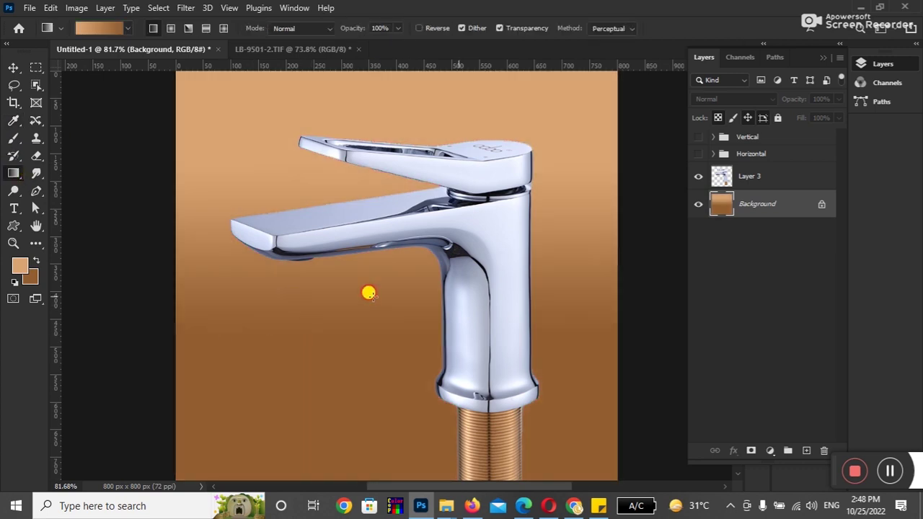
pyautogui.moveTo(368, 292); pyautogui.dragTo(505, 294)
pyautogui.moveTo(557, 244); pyautogui.dragTo(562, 416)
pyautogui.hotkey('ctrl', 'z')
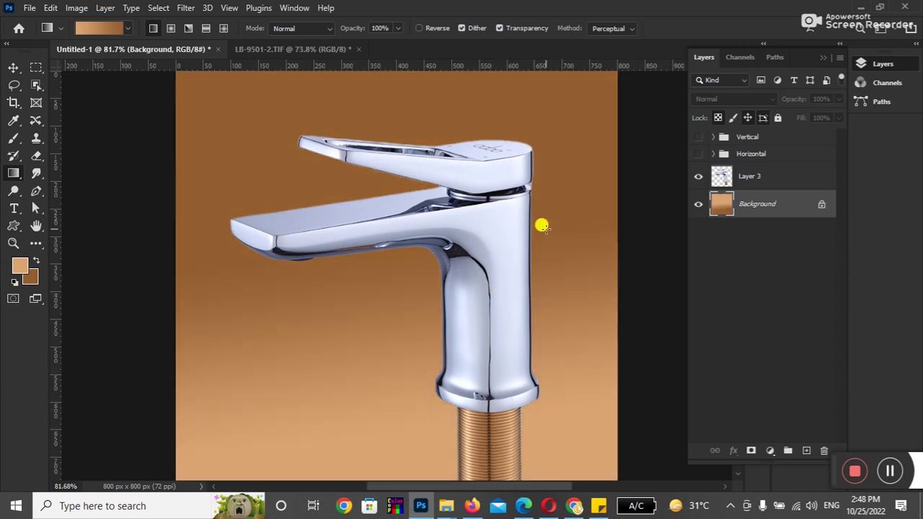
pyautogui.moveTo(543, 230); pyautogui.dragTo(527, 443)
pyautogui.moveTo(555, 244); pyautogui.dragTo(551, 435)
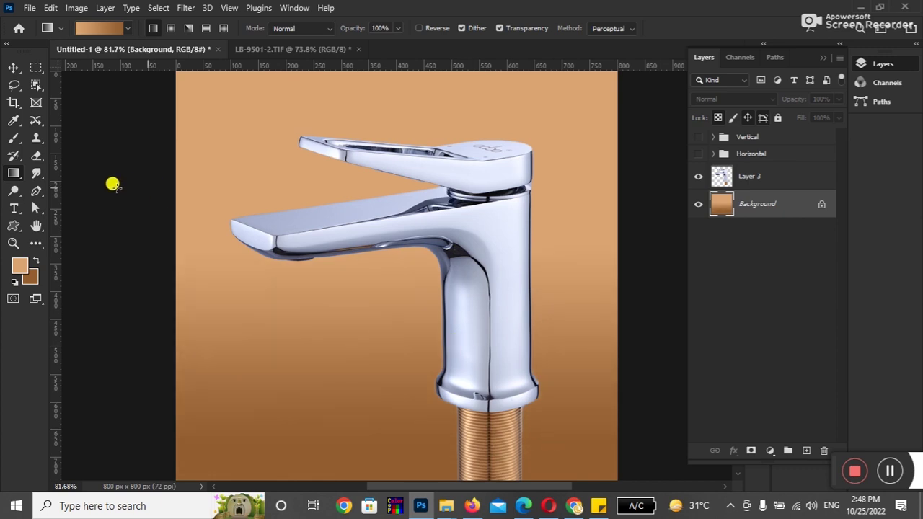
pyautogui.click(31, 84)
pyautogui.click(13, 67)
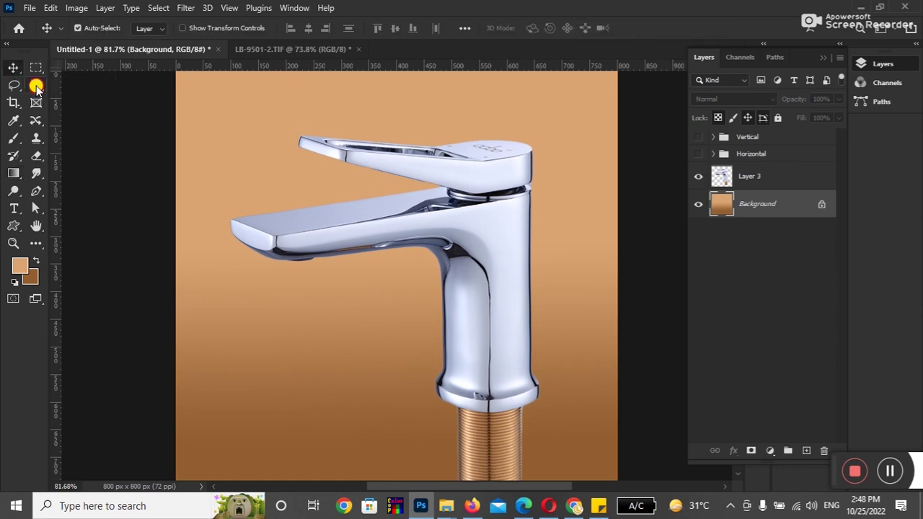
pyautogui.click(36, 86)
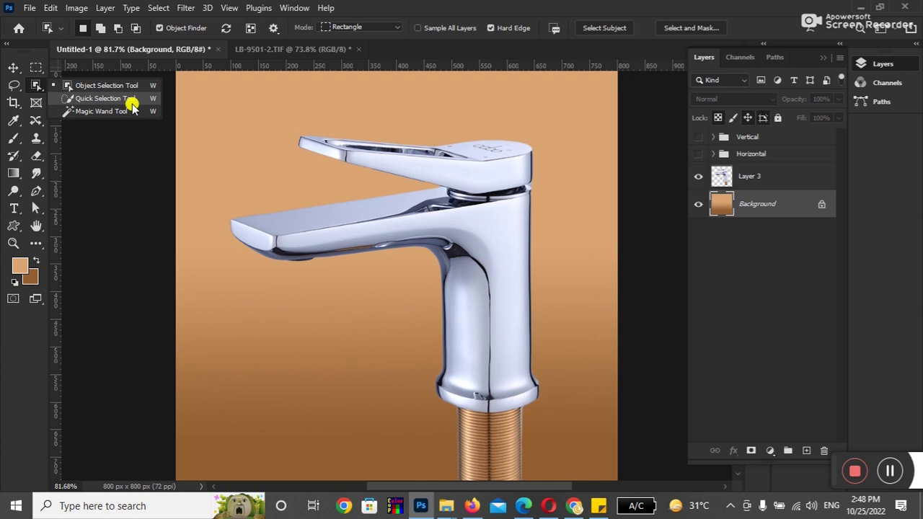
pyautogui.click(446, 505)
pyautogui.moveTo(519, 451)
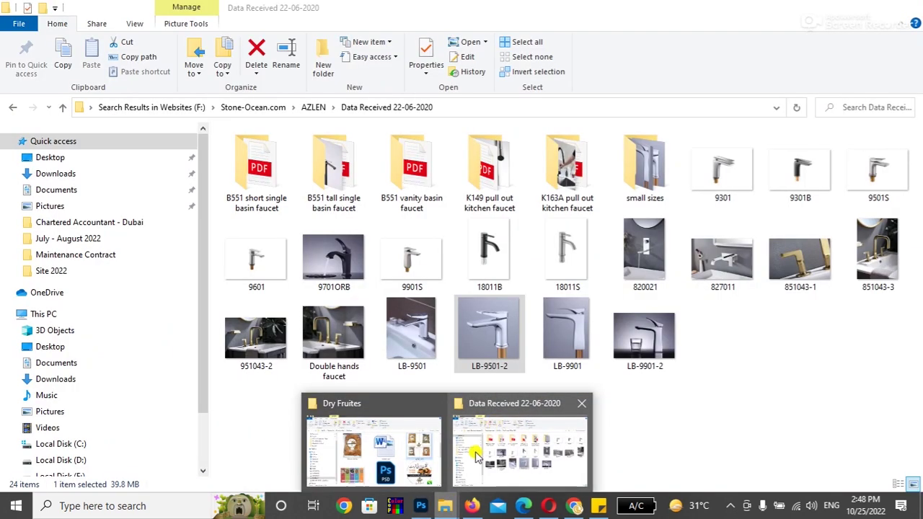
# Drag 851043-1 from the Data Received folder into Photoshop and close LB-9501-2 without saving
pyautogui.click(476, 454)
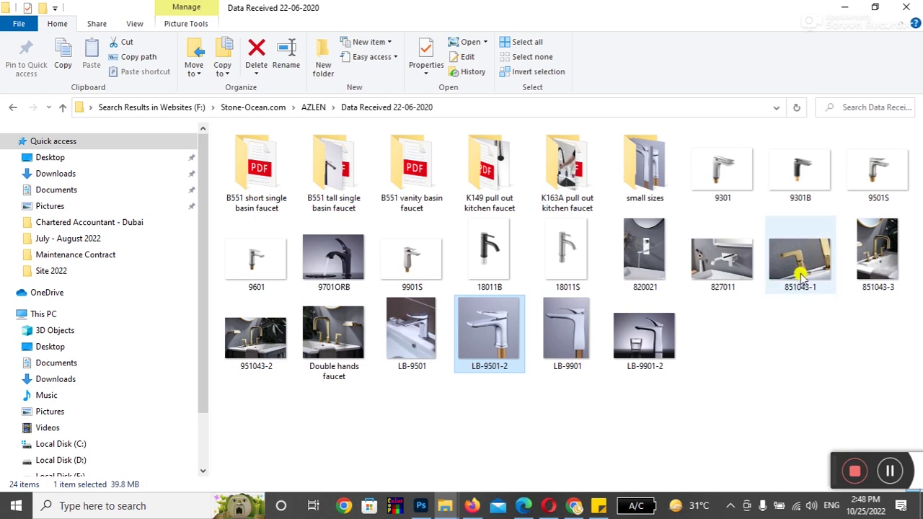
pyautogui.moveTo(802, 270)
pyautogui.mouseDown()
pyautogui.moveTo(445, 476)
pyautogui.moveTo(590, 42)
pyautogui.mouseUp()
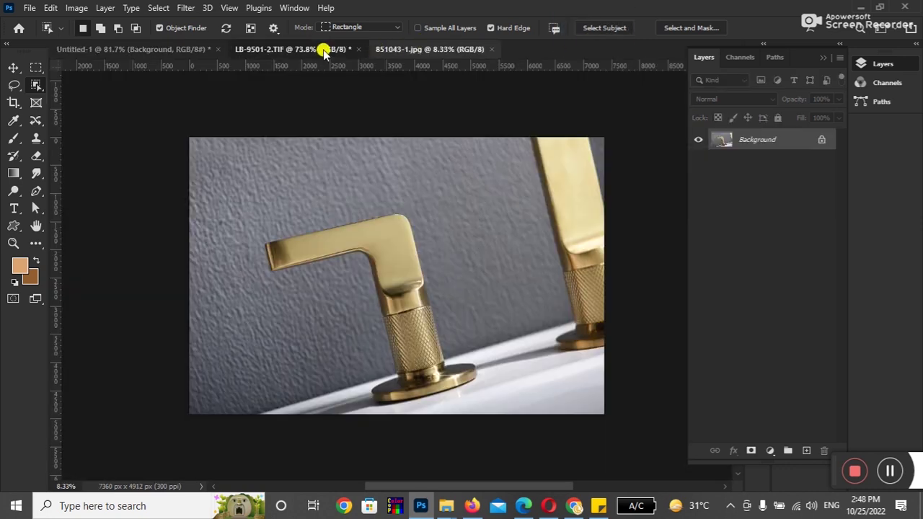
pyautogui.click(324, 49)
pyautogui.click(358, 49)
pyautogui.click(456, 202)
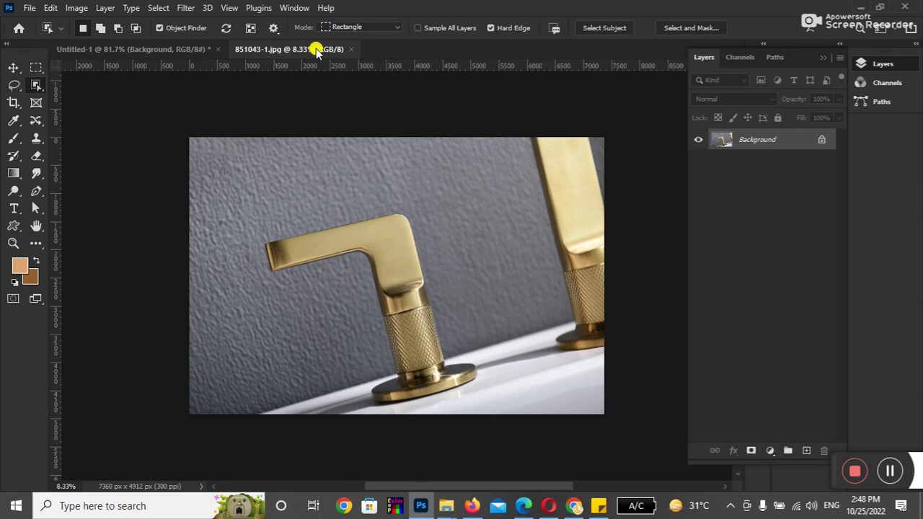
# View the gold faucet photo at actual pixel size
pyautogui.click(14, 69)
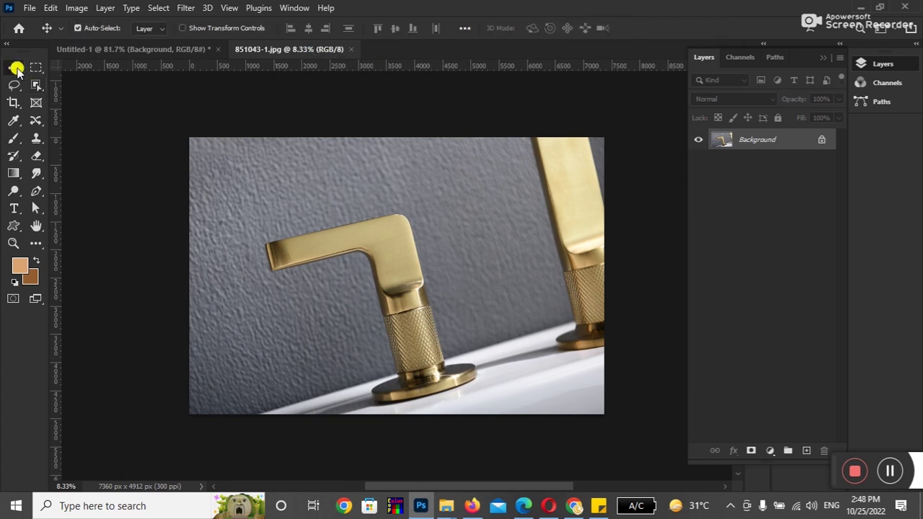
pyautogui.click(159, 8)
pyautogui.click(158, 10)
pyautogui.click(229, 8)
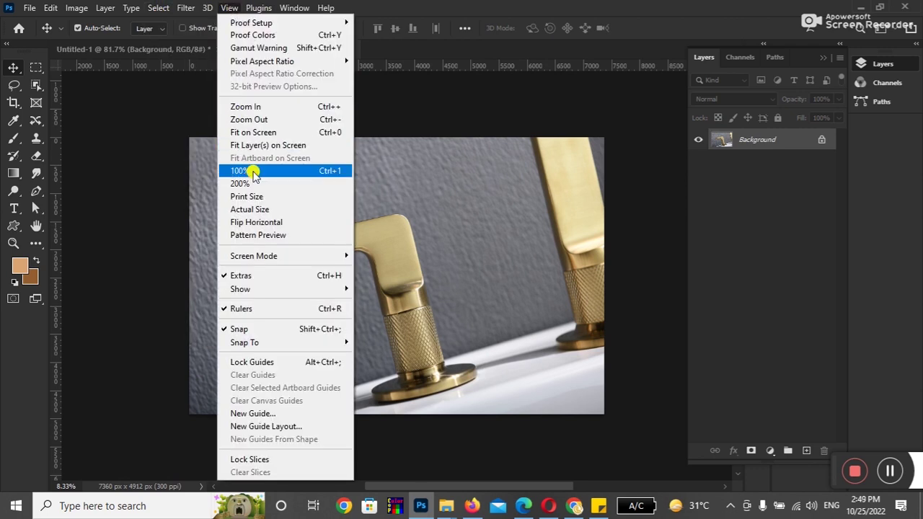
pyautogui.click(252, 171)
pyautogui.moveTo(451, 486)
pyautogui.mouseDown()
pyautogui.moveTo(468, 487)
pyautogui.moveTo(428, 479)
pyautogui.mouseUp()
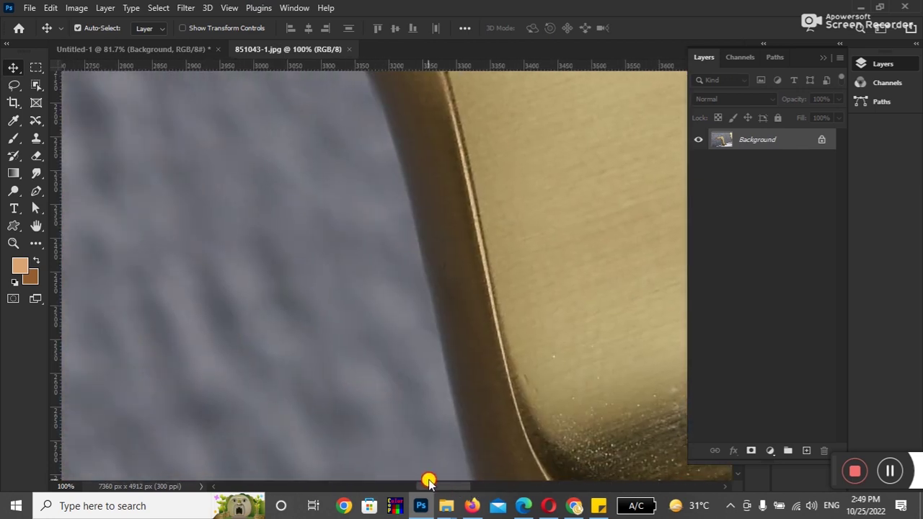
# Set the image width to 1000 px and zoom out to fit the photo on screen
pyautogui.click(77, 9)
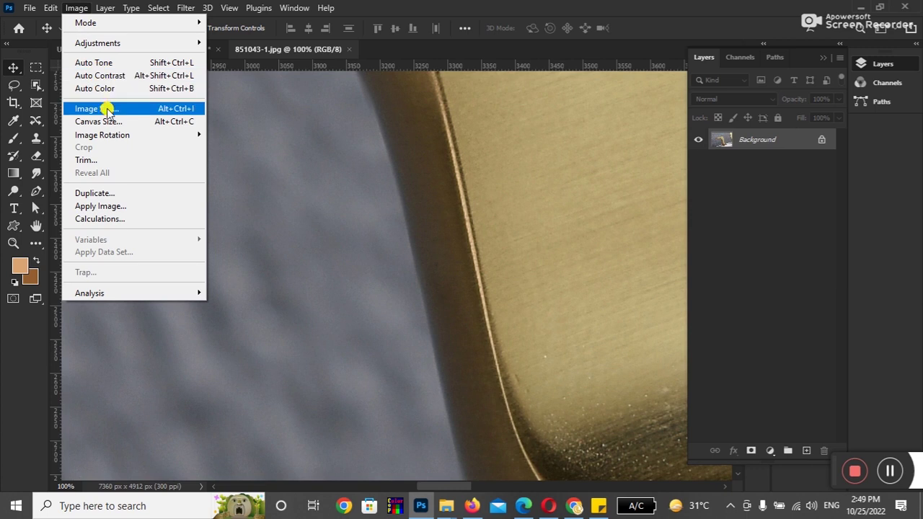
pyautogui.click(103, 107)
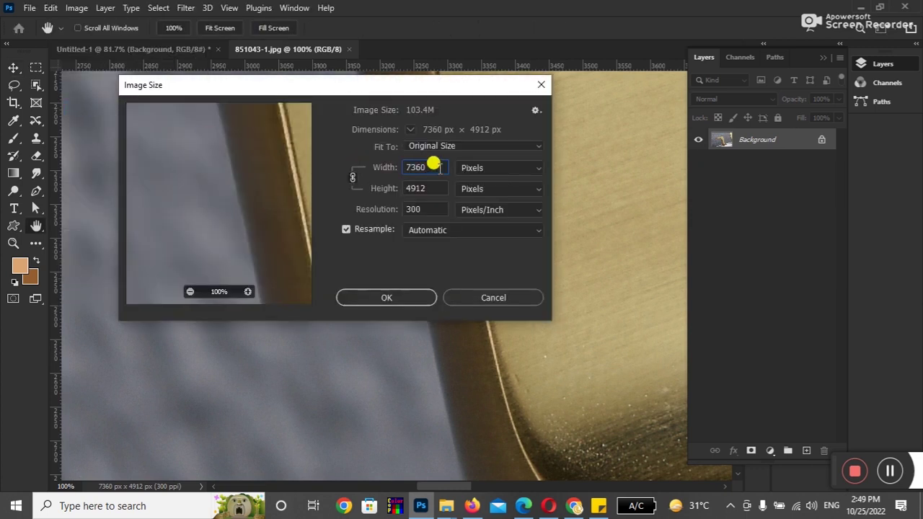
pyautogui.click(374, 167)
pyautogui.write('1000')
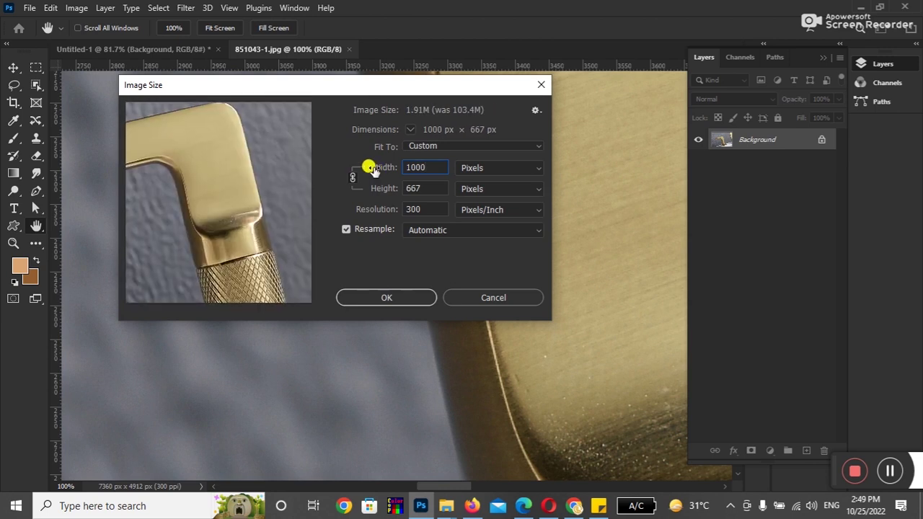
pyautogui.press('Return')
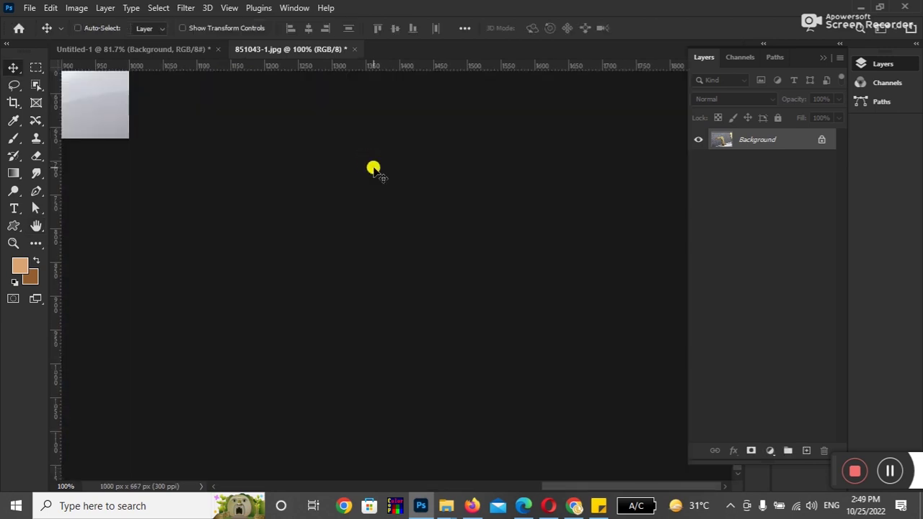
pyautogui.hotkey('ctrl', '0')
pyautogui.hotkey('ctrl', '1')
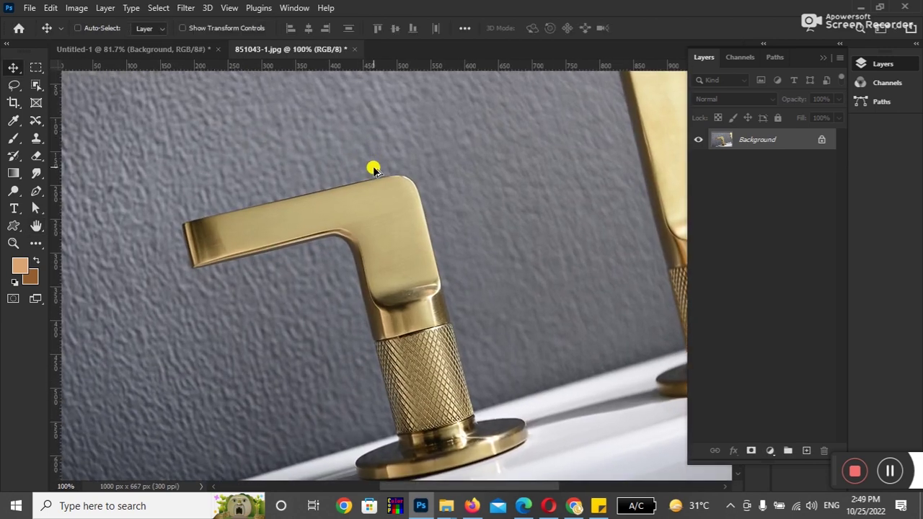
pyautogui.hotkey('ctrl', '0')
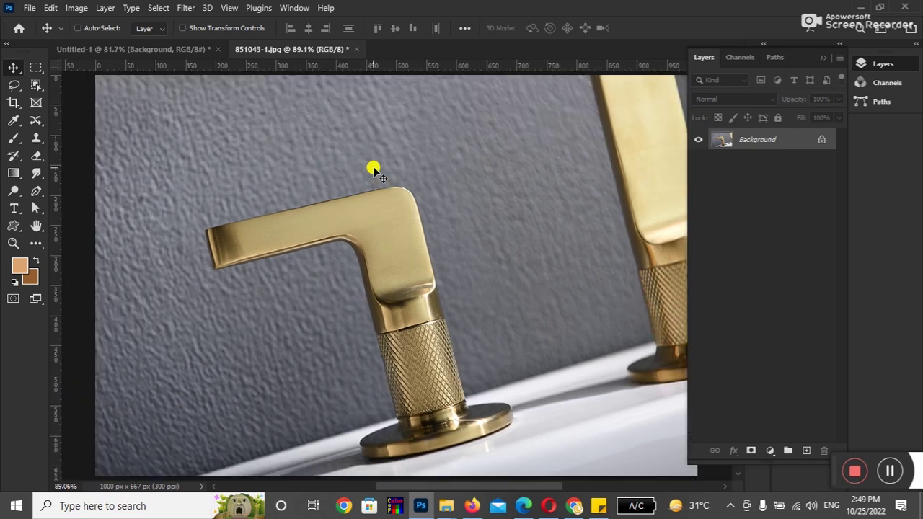
pyautogui.hotkey('ctrl', '-')
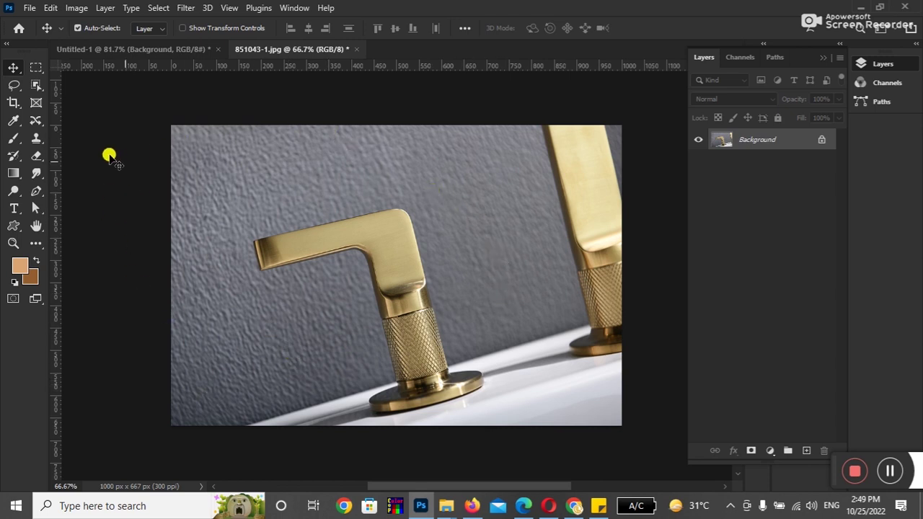
# Switch to the Magic Wand and set its tolerance to 30
pyautogui.click(36, 88)
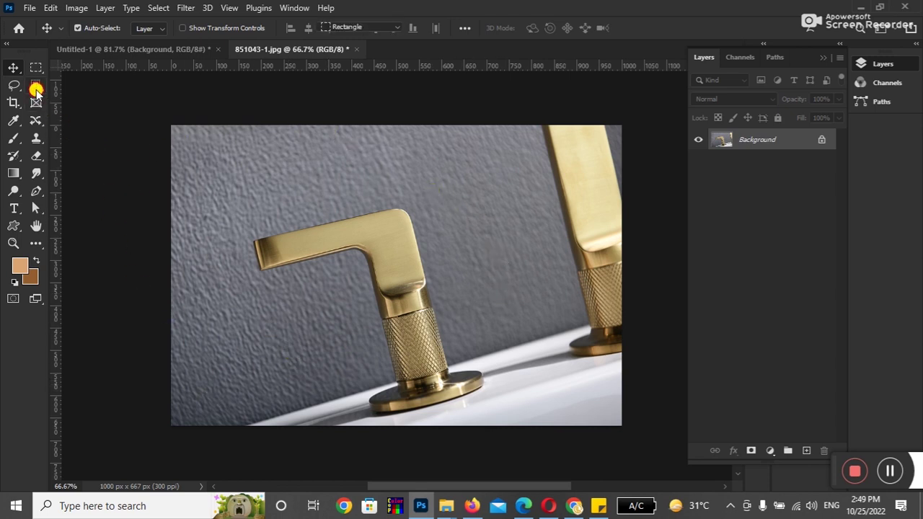
pyautogui.click(36, 88)
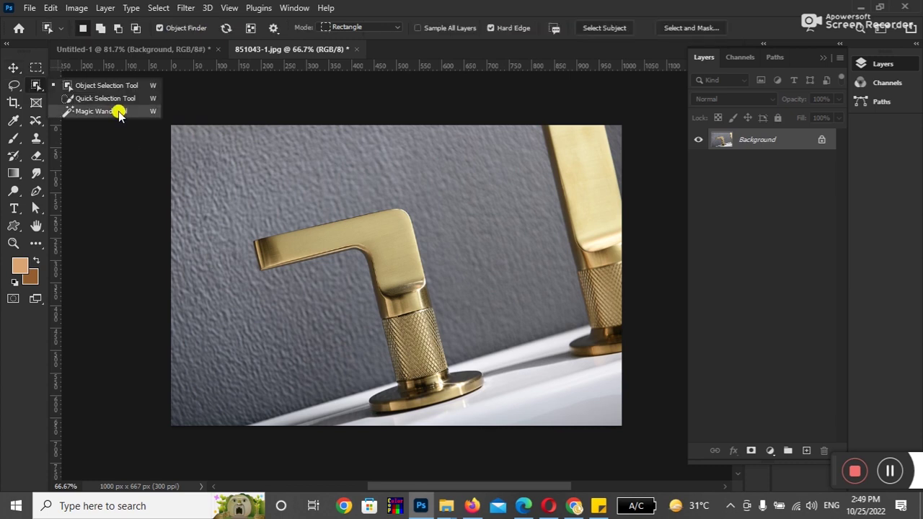
pyautogui.click(119, 112)
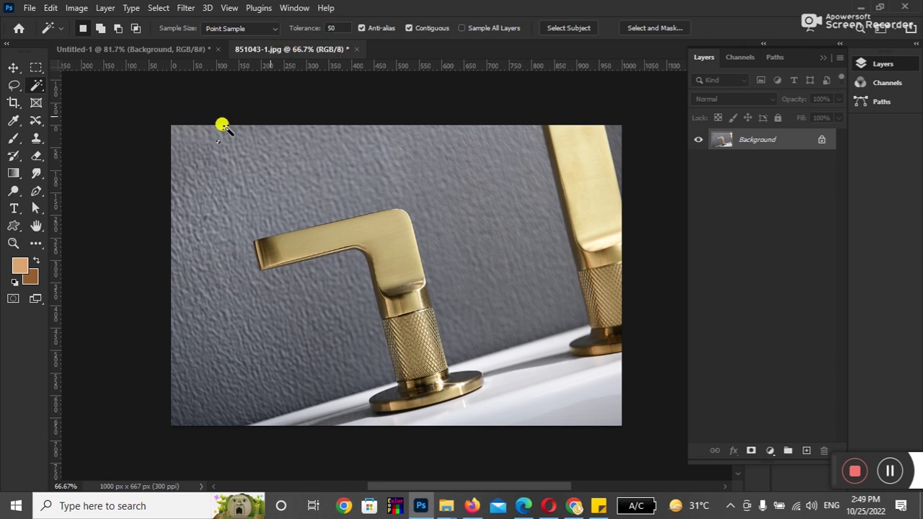
pyautogui.click(211, 142)
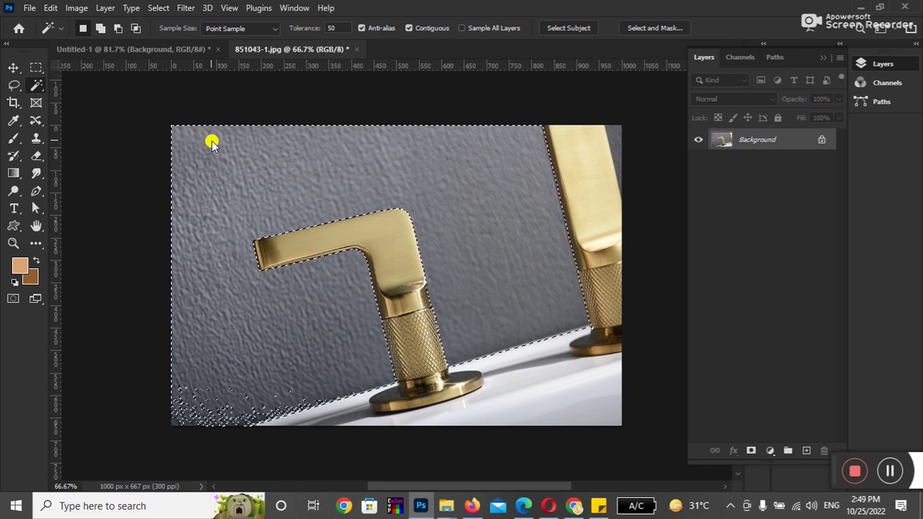
pyautogui.write('30')
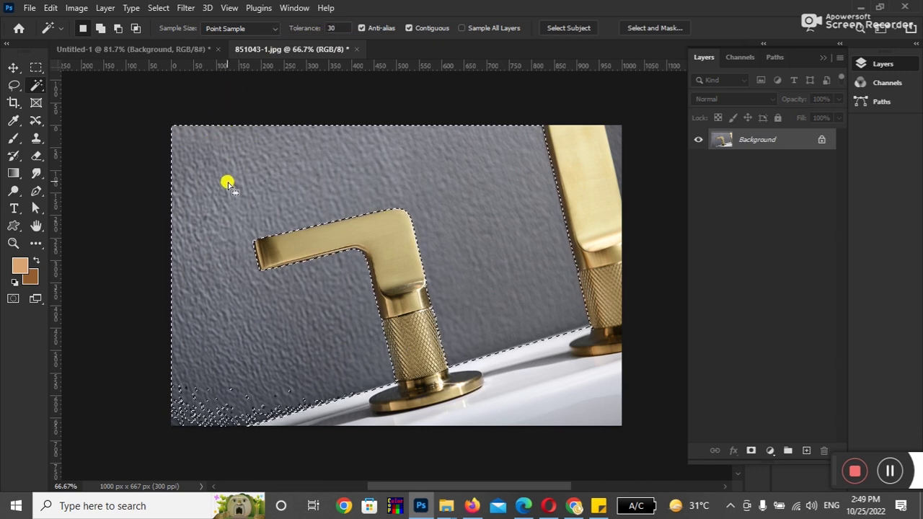
# Try selecting the grey wall with several Magic Wand clicks, then deselect everything
pyautogui.click(229, 177)
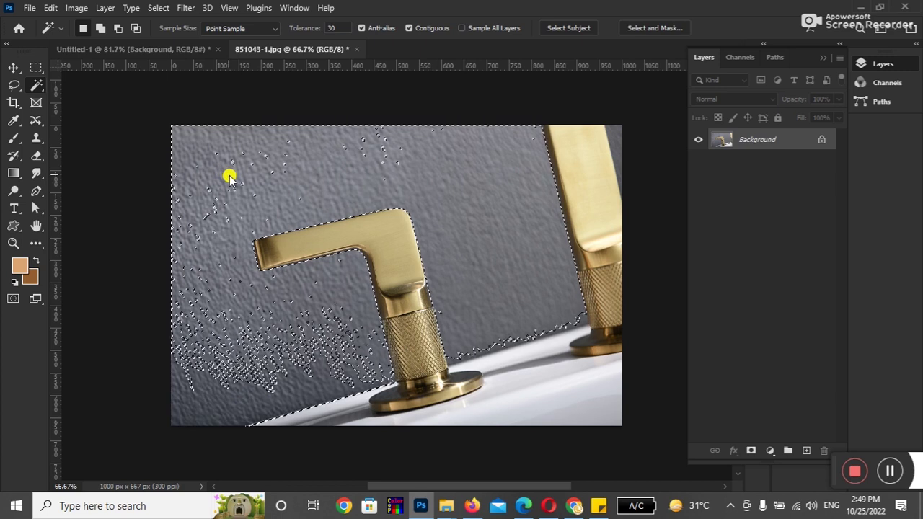
pyautogui.click(228, 240)
pyautogui.click(242, 311)
pyautogui.keyDown('shift'); pyautogui.click(508, 337); pyautogui.keyUp('shift')
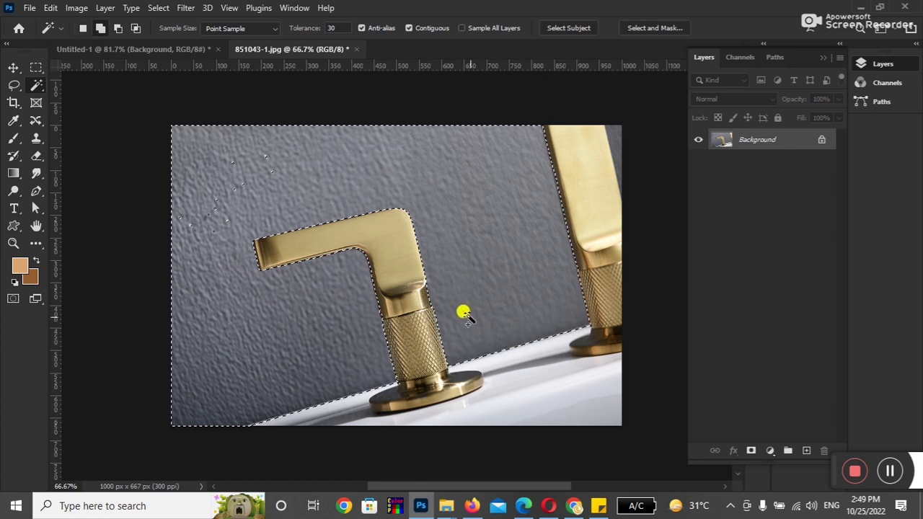
pyautogui.keyDown('shift'); pyautogui.click(218, 214); pyautogui.keyUp('shift')
pyautogui.click(386, 156)
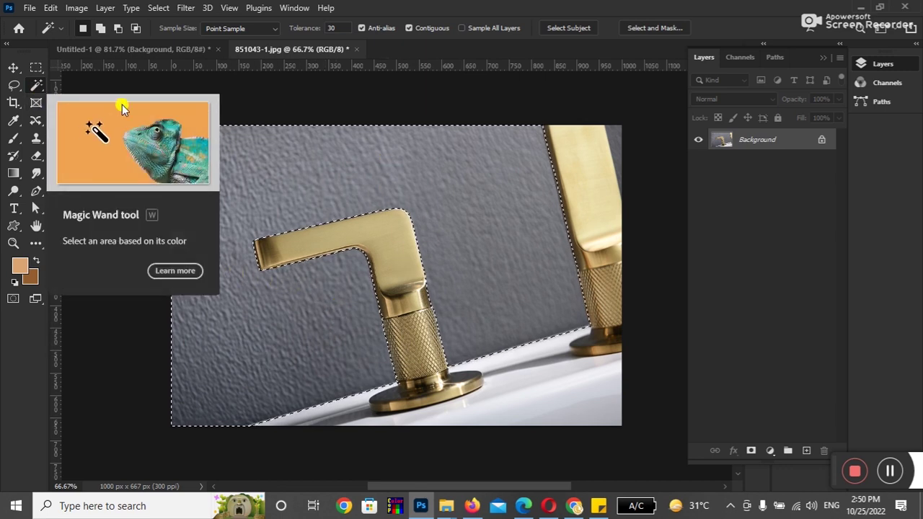
pyautogui.hotkey('ctrl', 'd')
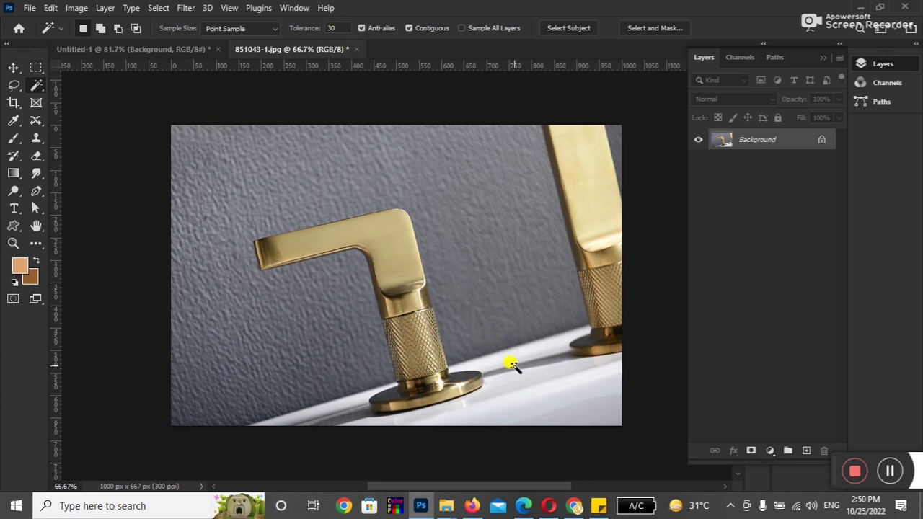
pyautogui.rightClick(36, 85)
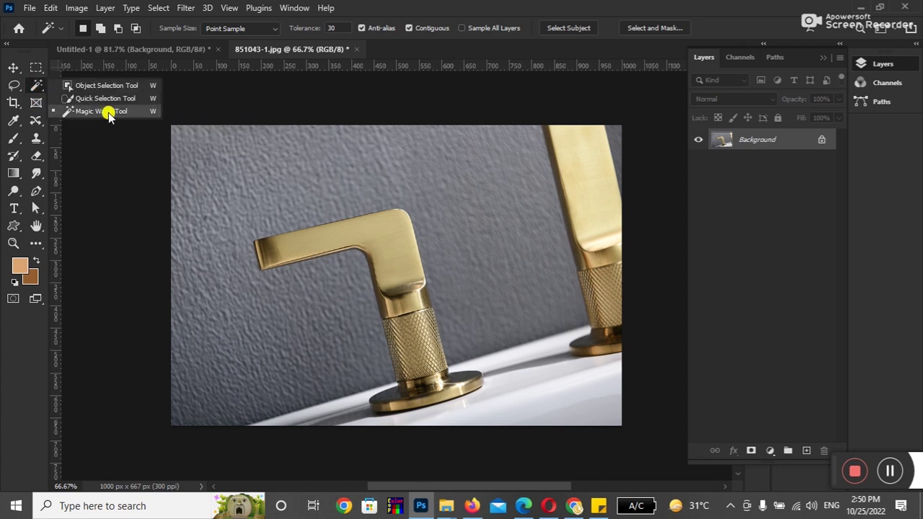
# Paint a Quick Selection over both gold faucets
pyautogui.click(99, 99)
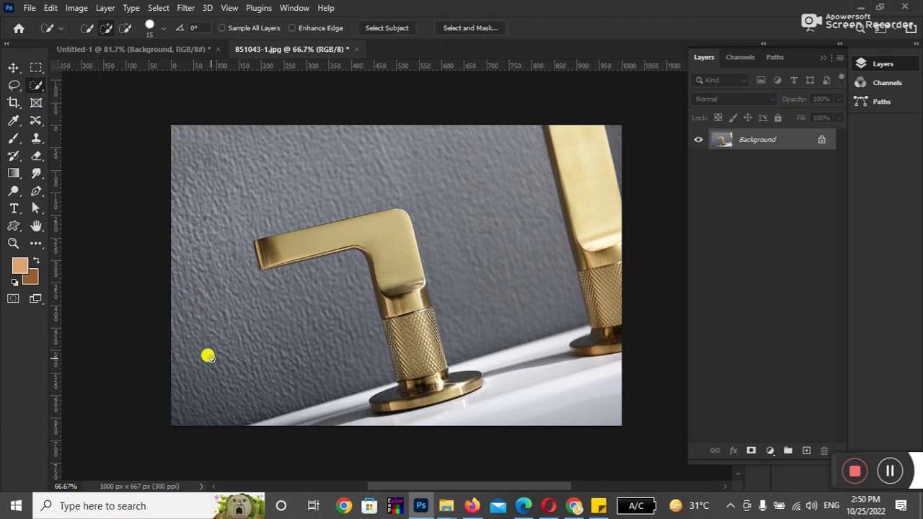
pyautogui.moveTo(215, 328)
pyautogui.mouseDown()
pyautogui.moveTo(300, 316)
pyautogui.moveTo(321, 292)
pyautogui.mouseUp()
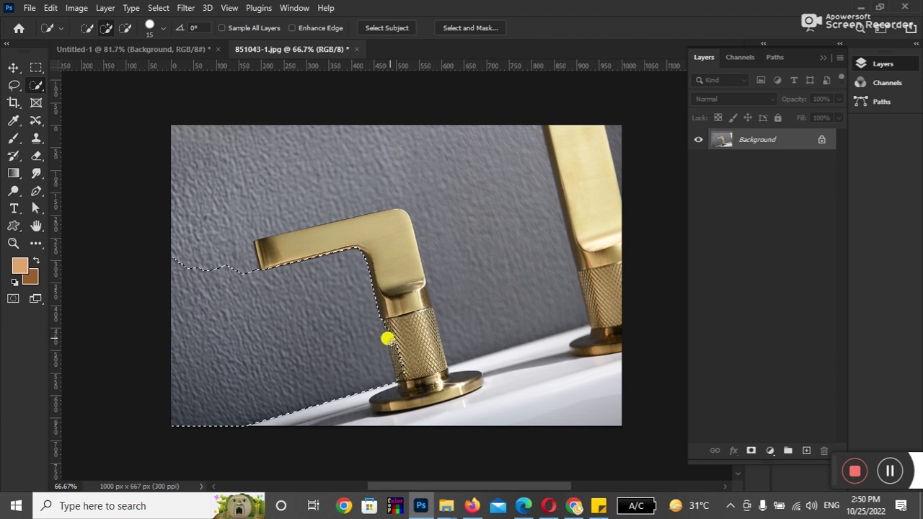
pyautogui.click(388, 328)
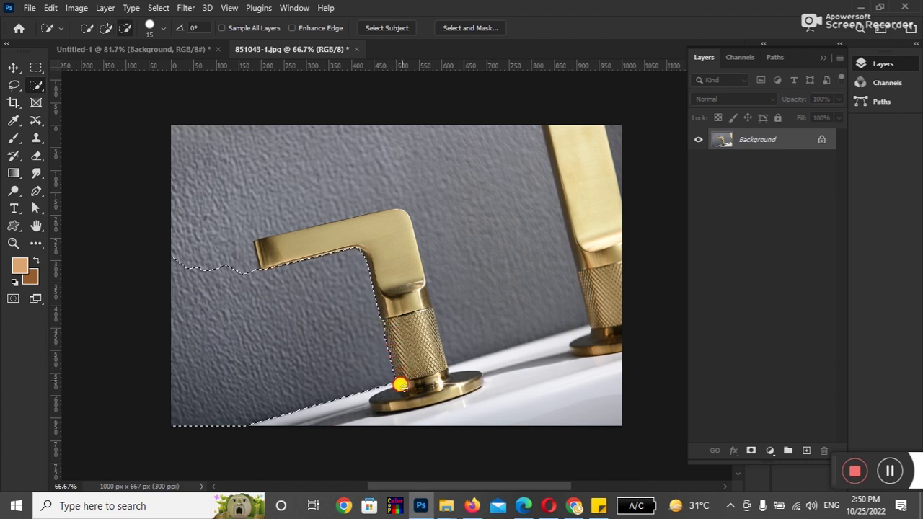
pyautogui.click(383, 321)
pyautogui.moveTo(223, 237)
pyautogui.mouseDown()
pyautogui.moveTo(269, 190)
pyautogui.moveTo(397, 179)
pyautogui.moveTo(470, 217)
pyautogui.moveTo(473, 243)
pyautogui.moveTo(596, 308)
pyautogui.moveTo(555, 168)
pyautogui.mouseUp()
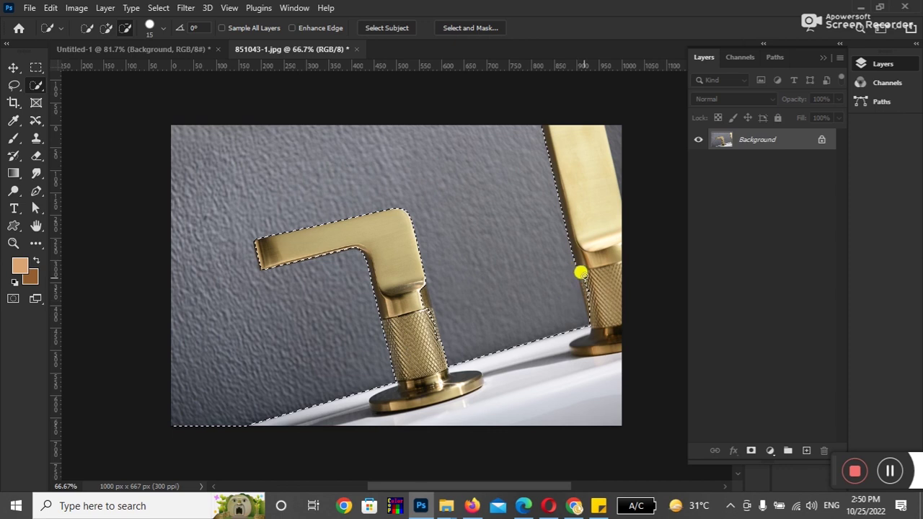
pyautogui.moveTo(579, 268); pyautogui.dragTo(583, 292)
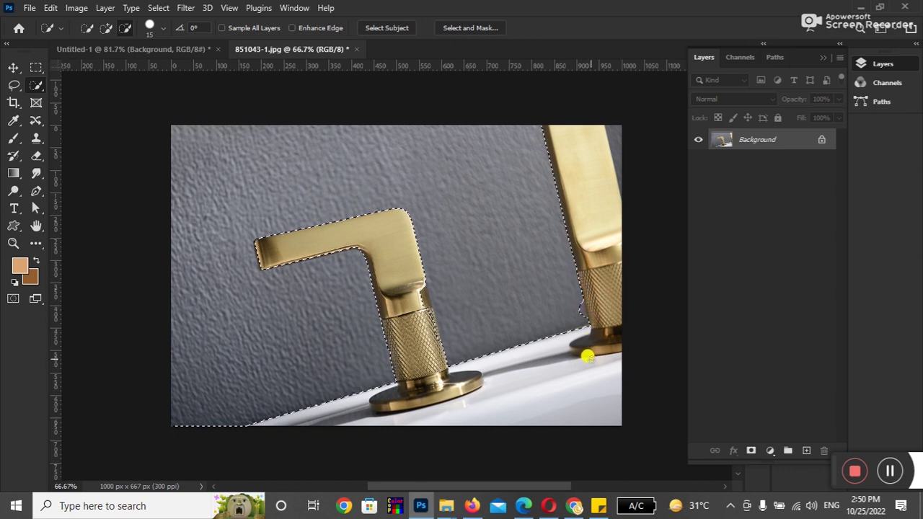
pyautogui.click(578, 315)
# Undo a stray addition, subtract the faucet-neck area, and invert to select the wall
pyautogui.hotkey('ctrl', 'z')
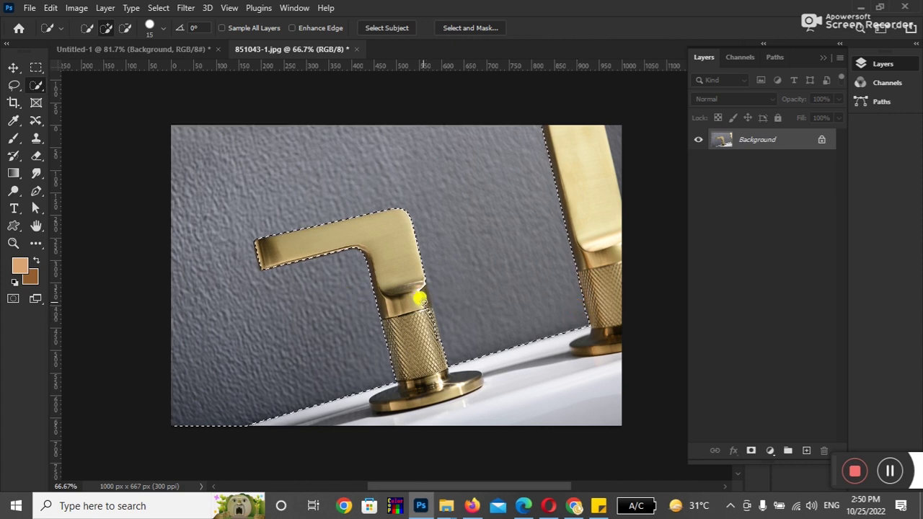
pyautogui.press('alt')
pyautogui.moveTo(418, 289); pyautogui.dragTo(419, 293)
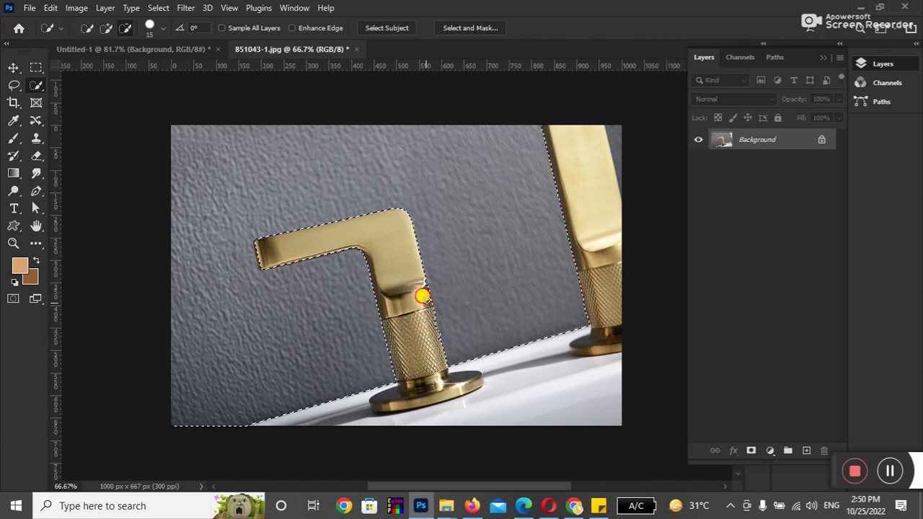
pyautogui.hotkey('ctrl', 'shift', 'i')
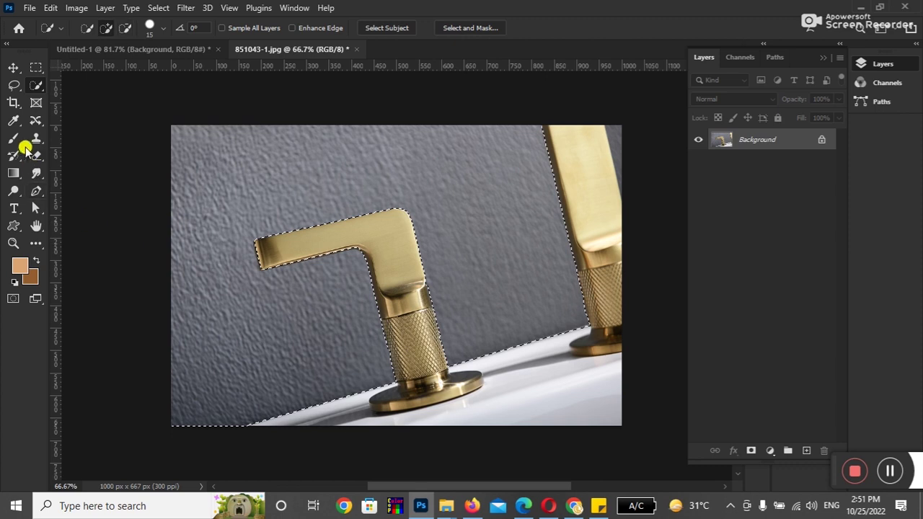
pyautogui.rightClick(34, 87)
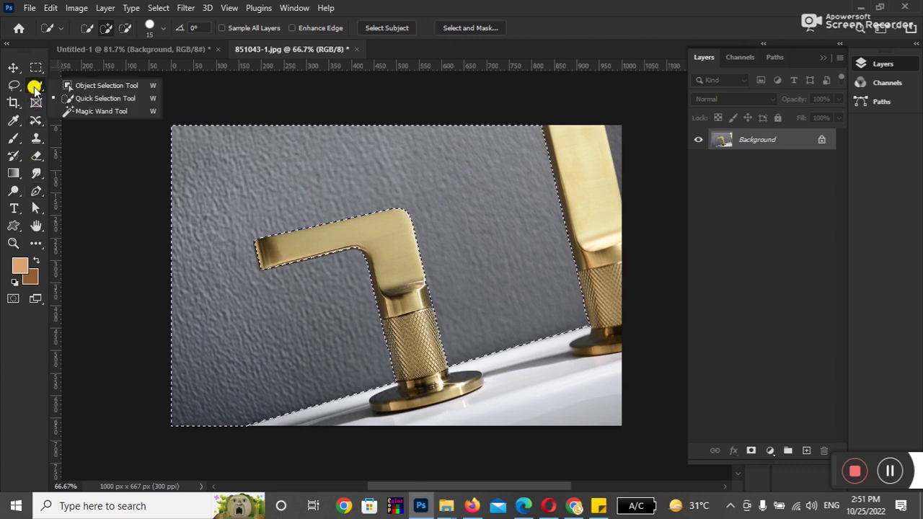
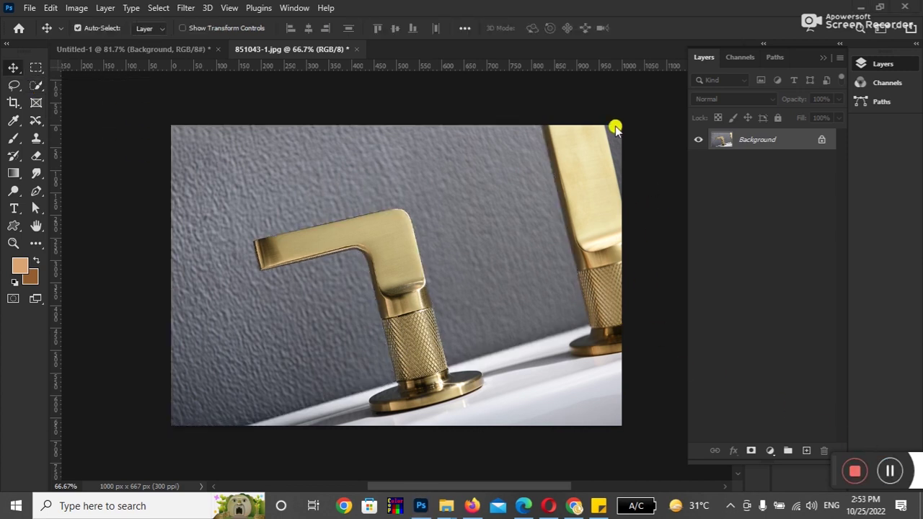
# Select the grey wall around the faucets, adding the right-edge strip with the Magic Wand
pyautogui.hotkey('ctrl', 'shift', 'd')
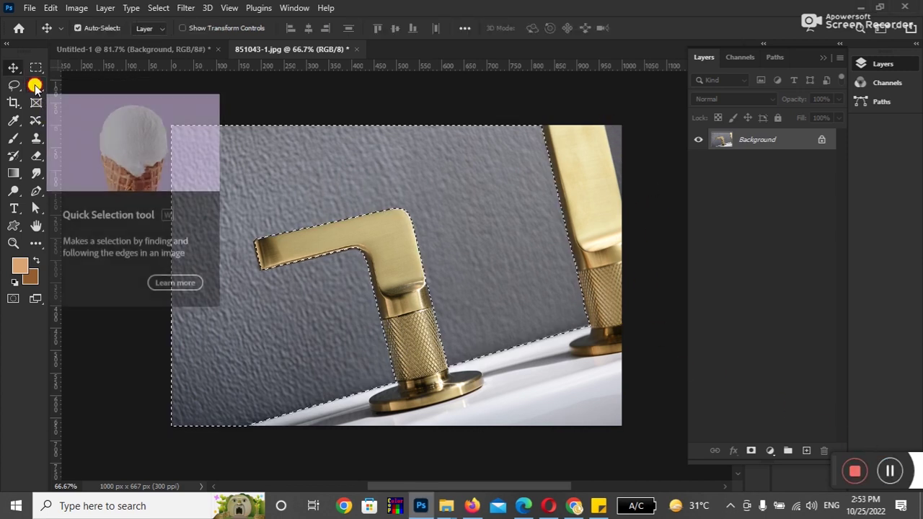
pyautogui.click(36, 85)
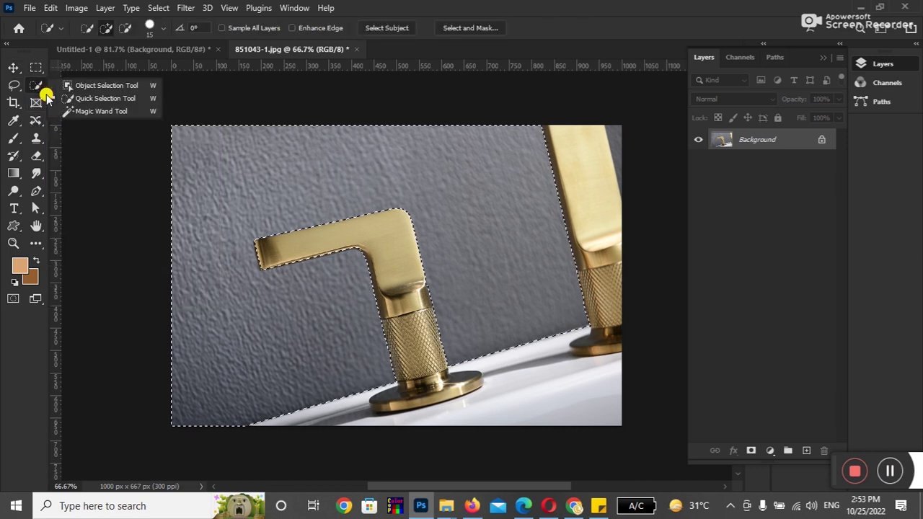
pyautogui.click(87, 112)
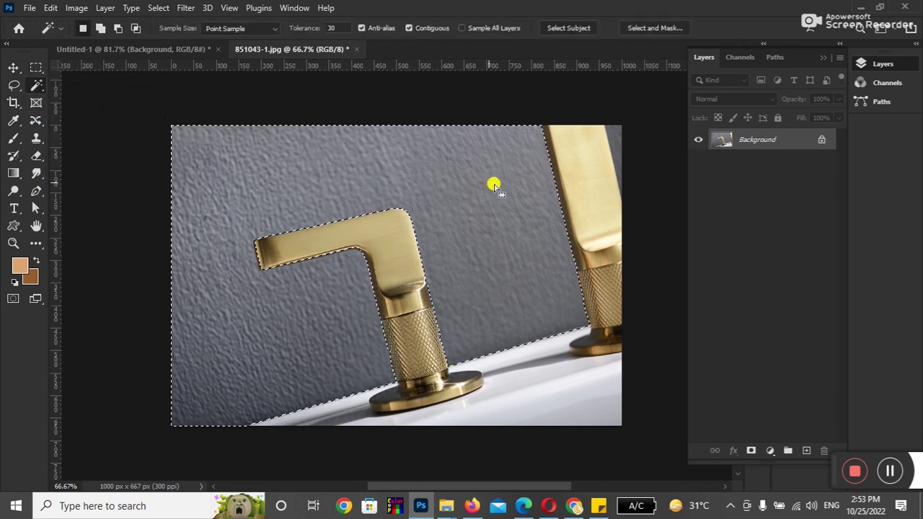
pyautogui.keyDown('shift'); pyautogui.click(612, 130); pyautogui.keyUp('shift')
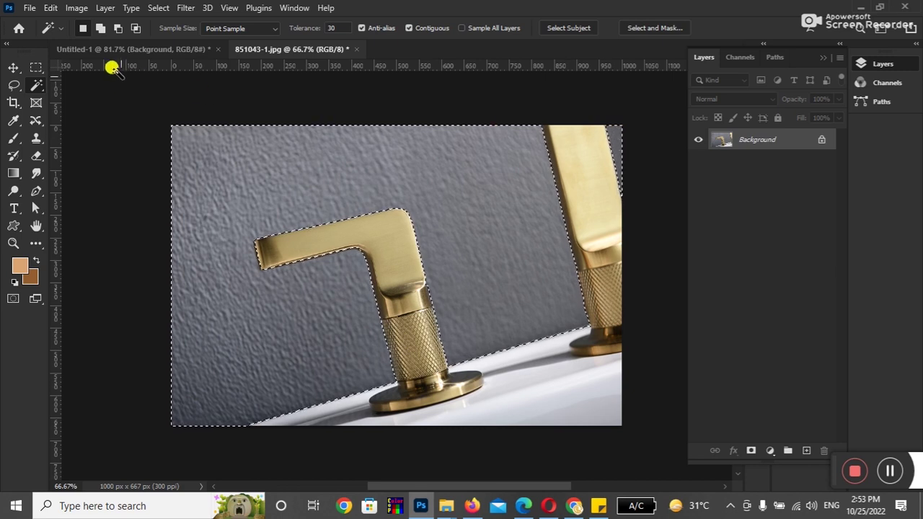
pyautogui.click(13, 67)
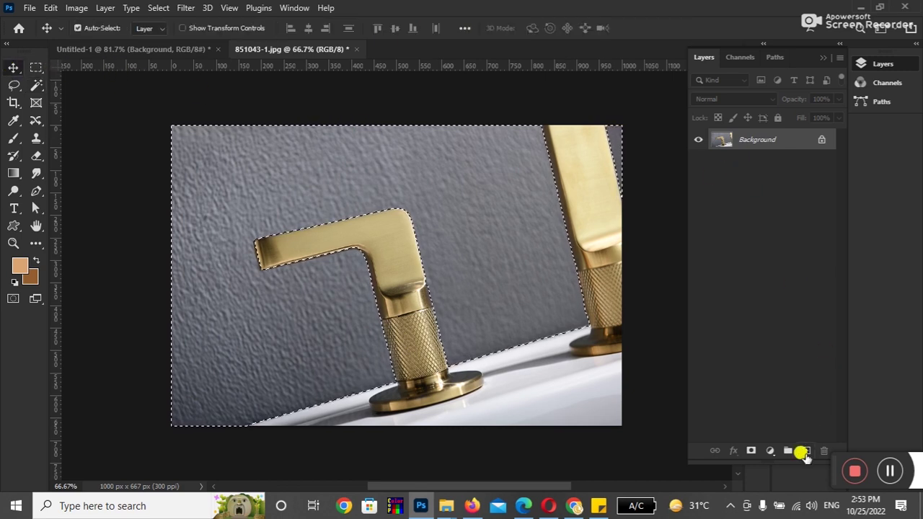
# On a new layer, fill the wall selection with a gold-tan colour sampled from the faucet
pyautogui.click(805, 451)
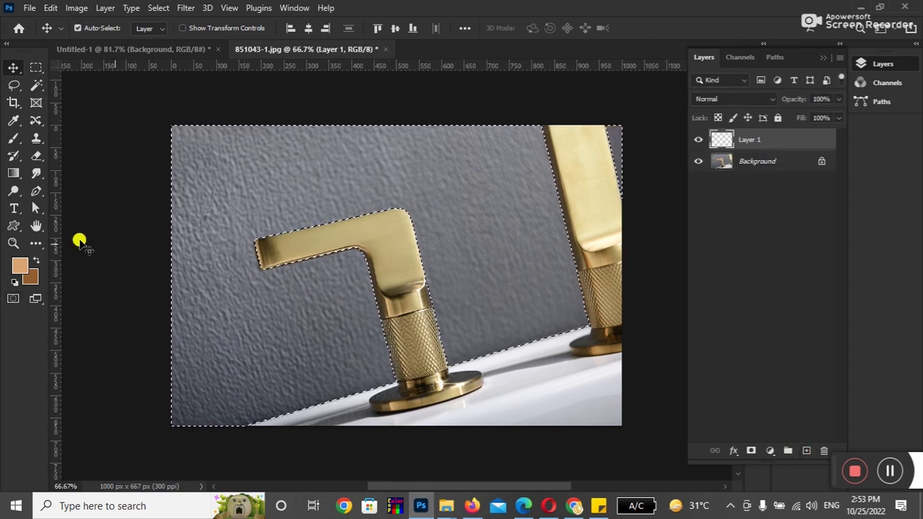
pyautogui.click(13, 123)
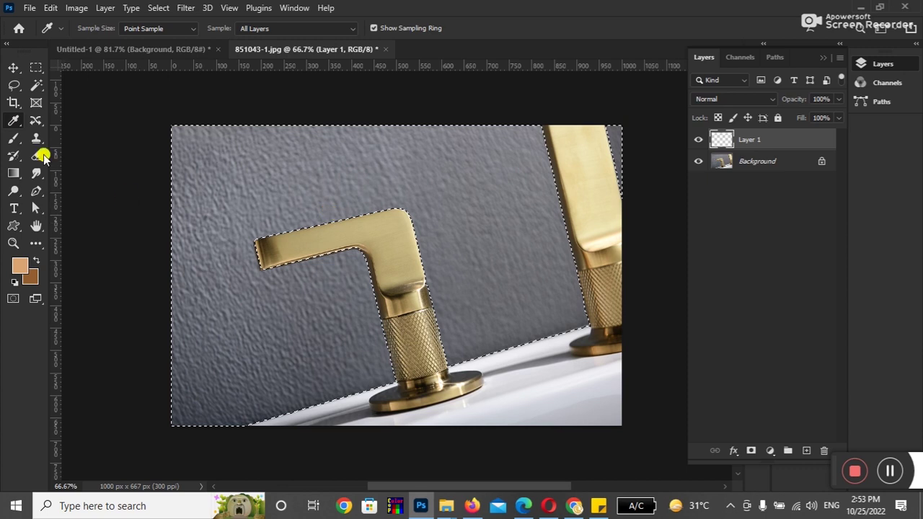
pyautogui.click(330, 228)
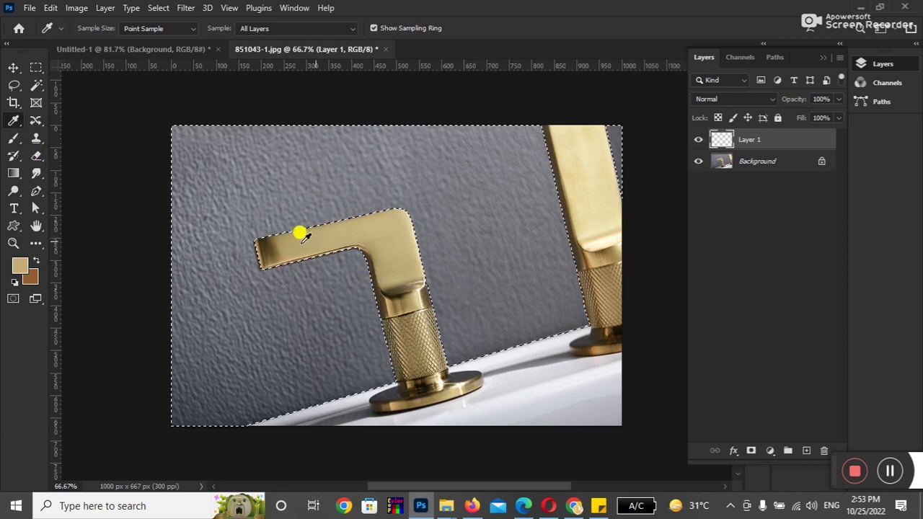
pyautogui.click(302, 239)
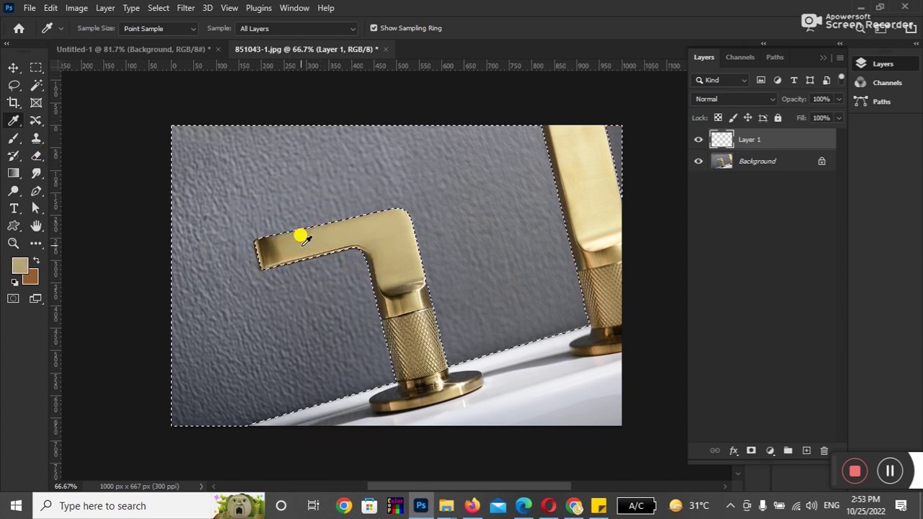
pyautogui.click(413, 339)
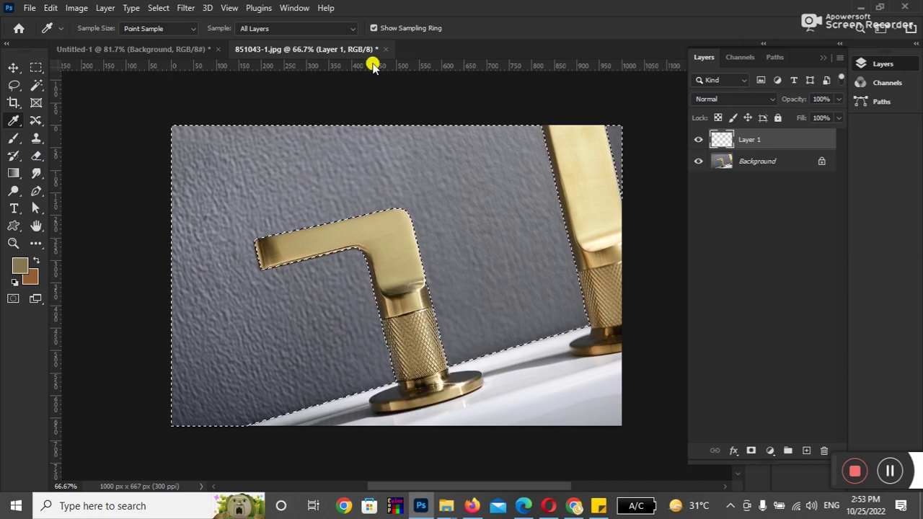
pyautogui.hotkey('alt', 'BackSpace')
pyautogui.hotkey('ctrl', 'd')
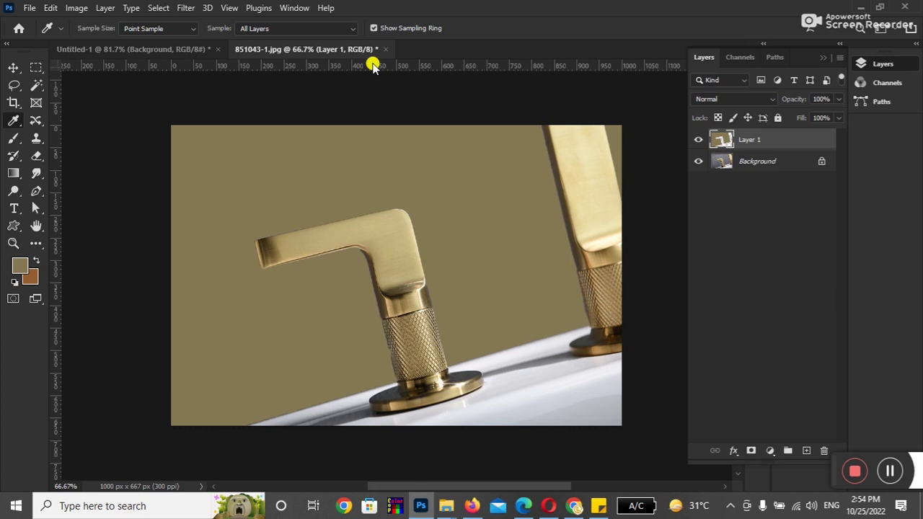
pyautogui.click(13, 68)
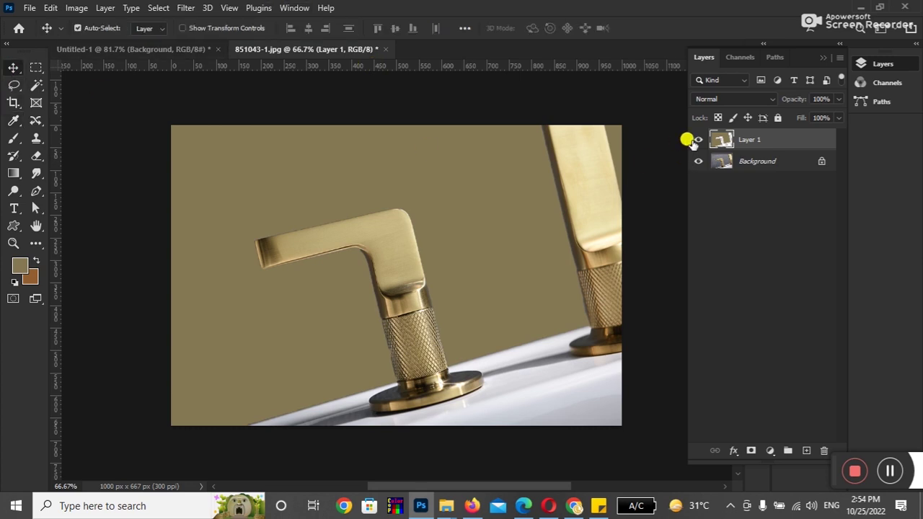
pyautogui.click(697, 139)
pyautogui.click(696, 140)
pyautogui.click(696, 140)
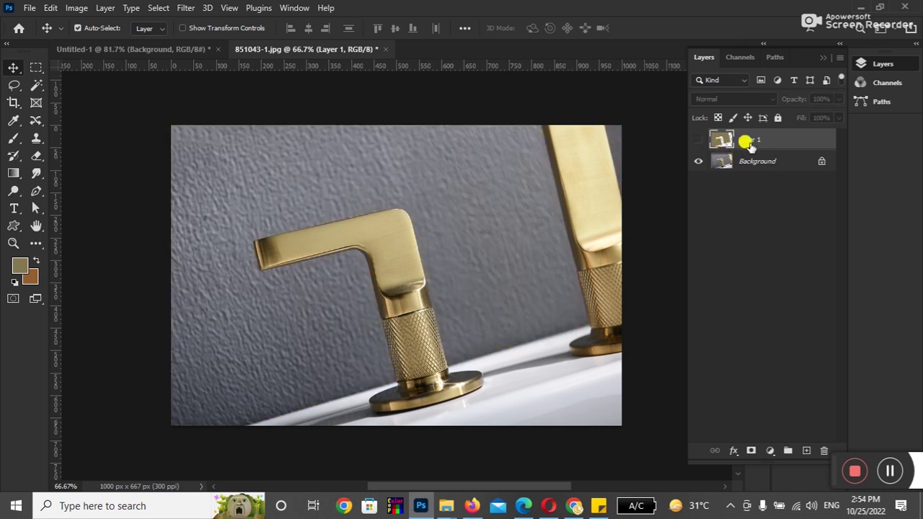
pyautogui.click(695, 140)
pyautogui.press('ctrl')
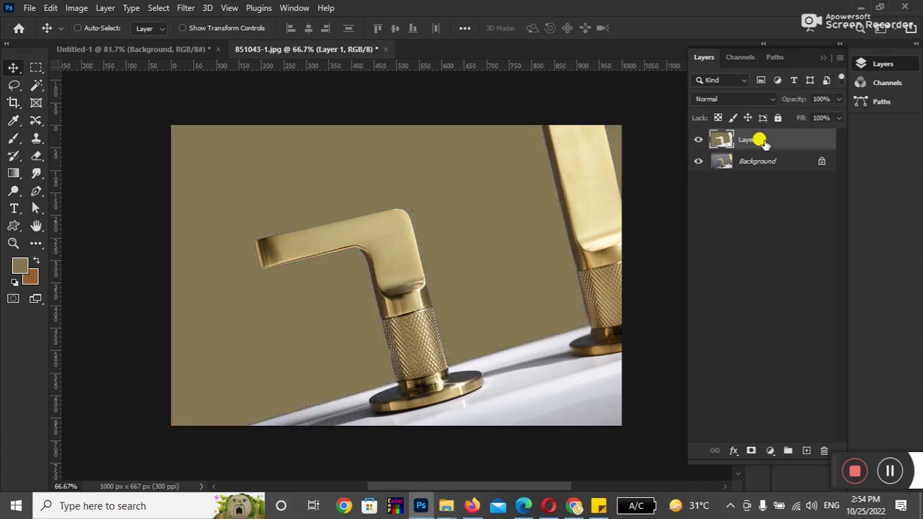
pyautogui.hotkey('ctrl', 'BackSpace')
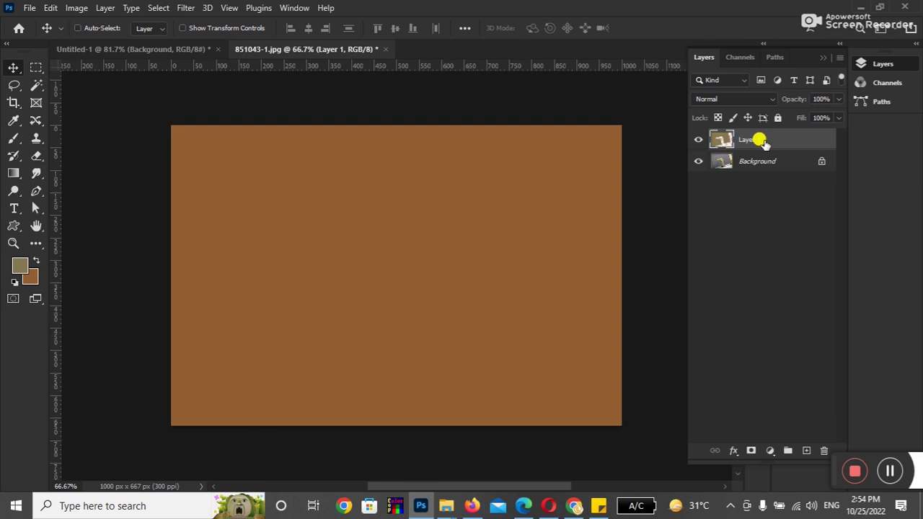
pyautogui.hotkey('ctrl', 'z')
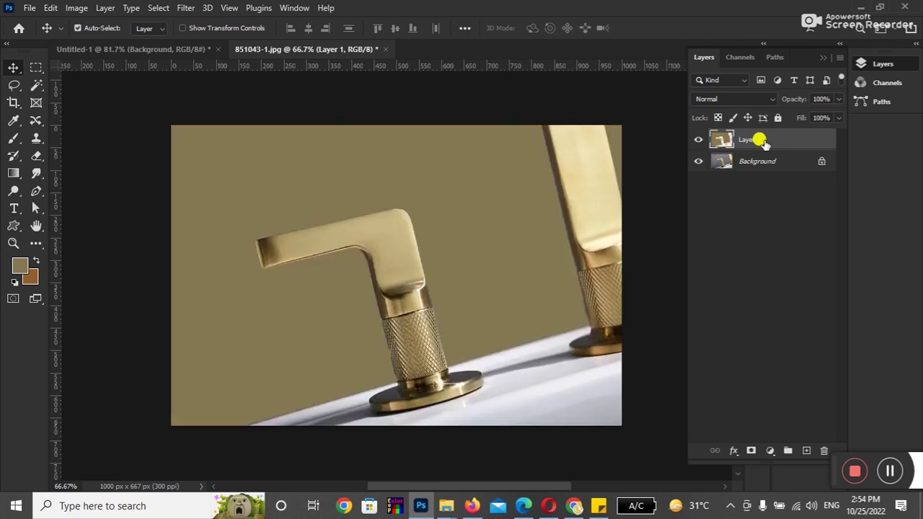
pyautogui.click(696, 140)
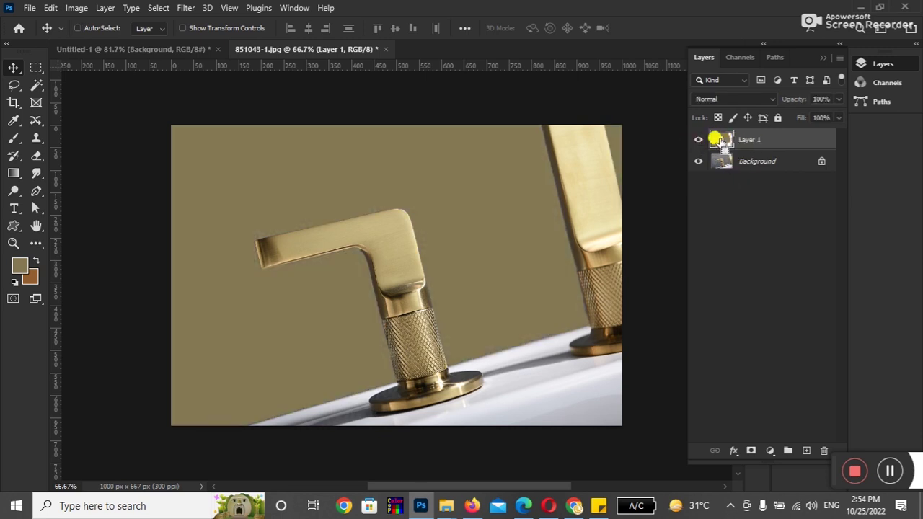
pyautogui.keyDown('ctrl'); pyautogui.click(723, 141); pyautogui.keyUp('ctrl')
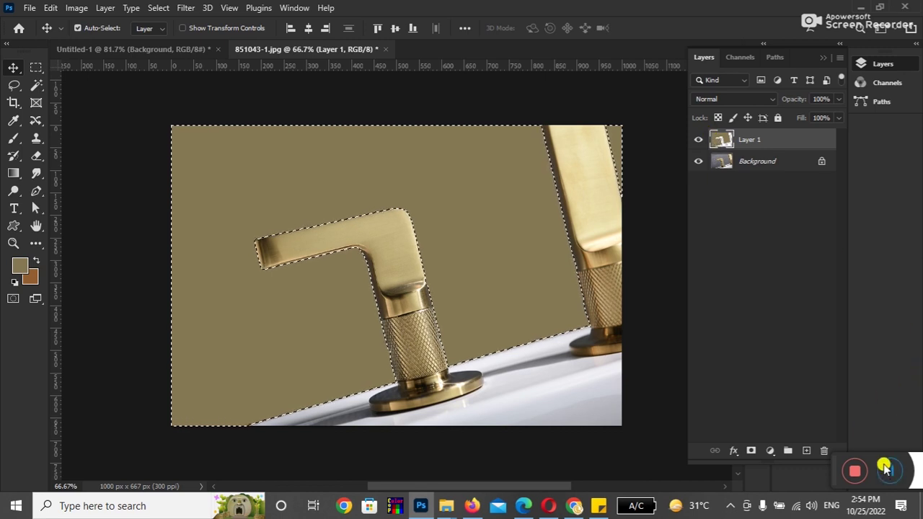
# Open the stamp tools flyout on the toolbar
pyautogui.rightClick(36, 139)
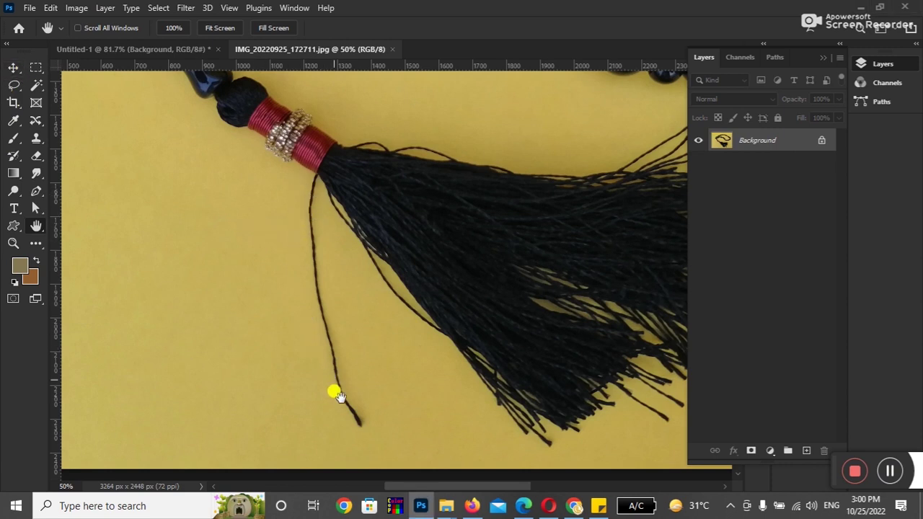
# Choose the Clone Stamp tool and resize its brush to about 70 px beside the thread
pyautogui.click(36, 138)
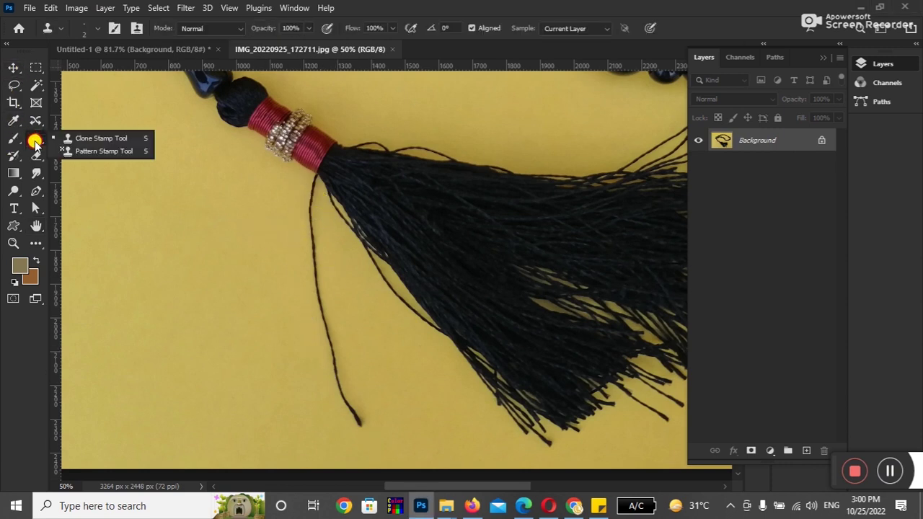
pyautogui.click(85, 140)
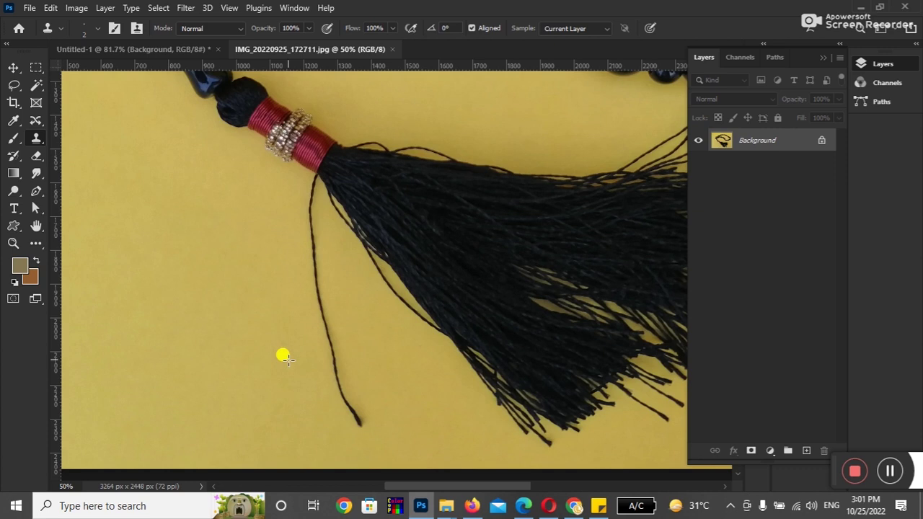
pyautogui.press(']')
pyautogui.press(']')
pyautogui.press(']')
pyautogui.press(']')
pyautogui.press(']')
pyautogui.press(']')
pyautogui.press(']')
pyautogui.press(']')
pyautogui.press(']')
pyautogui.press(']')
pyautogui.press(']')
pyautogui.press(']')
pyautogui.press('[')
pyautogui.press('[')
pyautogui.press('[')
pyautogui.press('[')
pyautogui.press('[')
pyautogui.press('[')
pyautogui.press('[')
pyautogui.press(']')
pyautogui.press(']')
pyautogui.press(']')
pyautogui.press(']')
pyautogui.press(']')
pyautogui.press(']')
pyautogui.press('[')
pyautogui.press('[')
pyautogui.press('[')
pyautogui.moveTo(284, 356)
pyautogui.mouseDown()
pyautogui.moveTo(209, 281)
pyautogui.moveTo(255, 328)
pyautogui.mouseUp()
pyautogui.moveTo(284, 355)
pyautogui.mouseDown()
pyautogui.moveTo(208, 278)
pyautogui.moveTo(269, 340)
pyautogui.mouseUp()
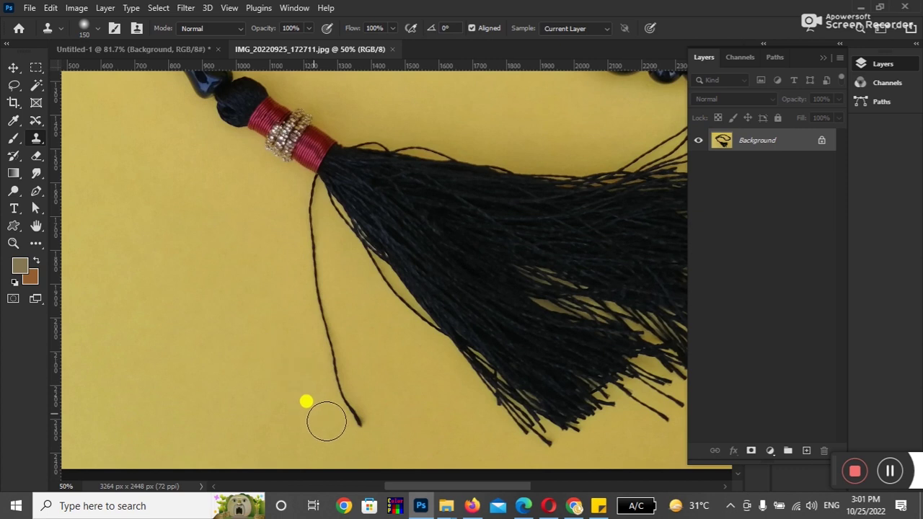
pyautogui.press('[')
pyautogui.press('[')
pyautogui.press('[')
pyautogui.press('[')
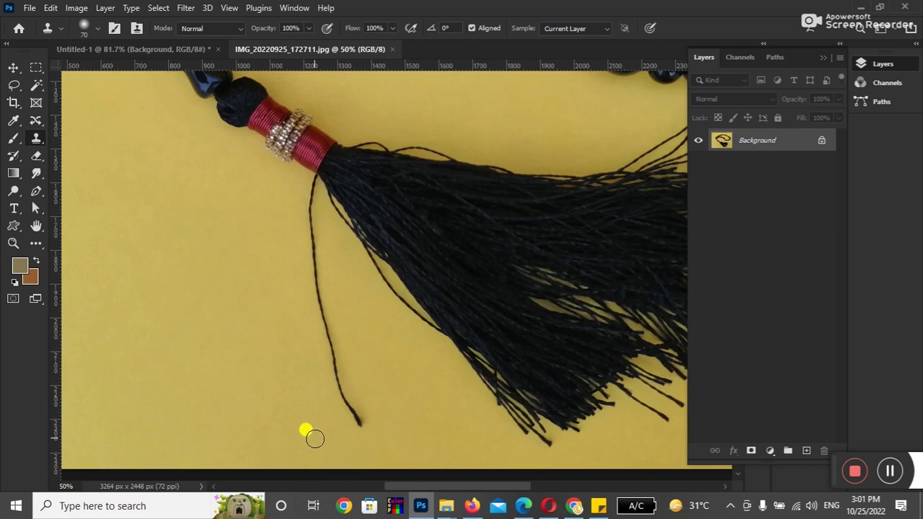
# Clone yellow background over the stray thread and down the lower tassel photo
pyautogui.click(357, 426)
pyautogui.moveTo(357, 426)
pyautogui.mouseDown()
pyautogui.moveTo(321, 314)
pyautogui.moveTo(310, 181)
pyautogui.mouseUp()
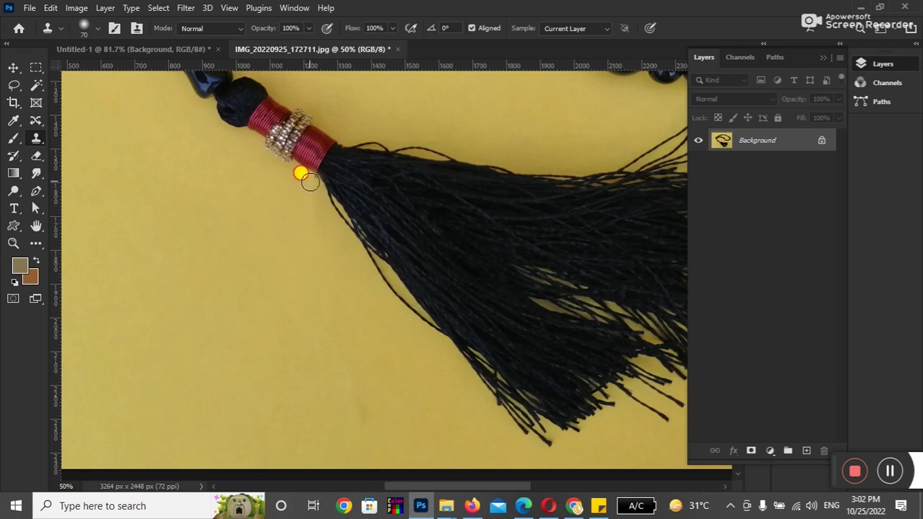
pyautogui.click(356, 387)
pyautogui.moveTo(356, 387)
pyautogui.mouseDown()
pyautogui.moveTo(350, 432)
pyautogui.moveTo(349, 413)
pyautogui.mouseUp()
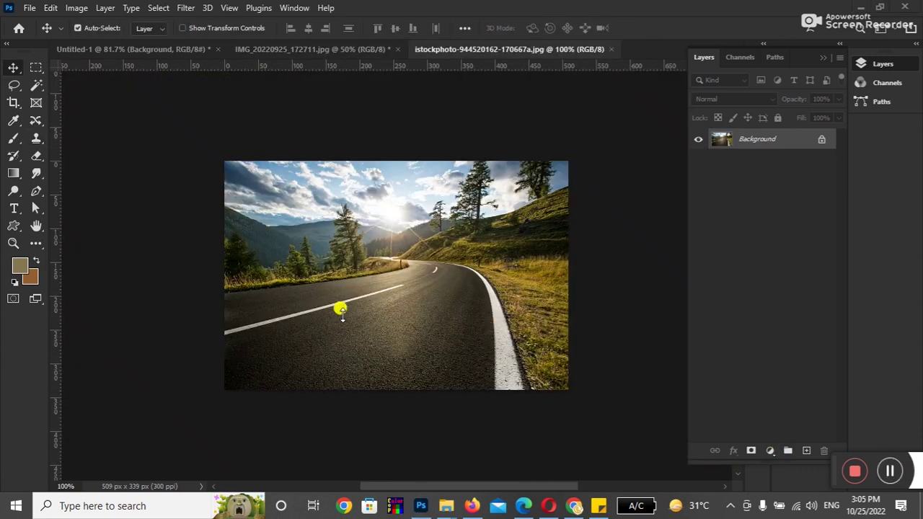
# Pick Clone Stamp for the road photo, undo a trial smear, and shrink the brush to 30 px
pyautogui.rightClick(36, 119)
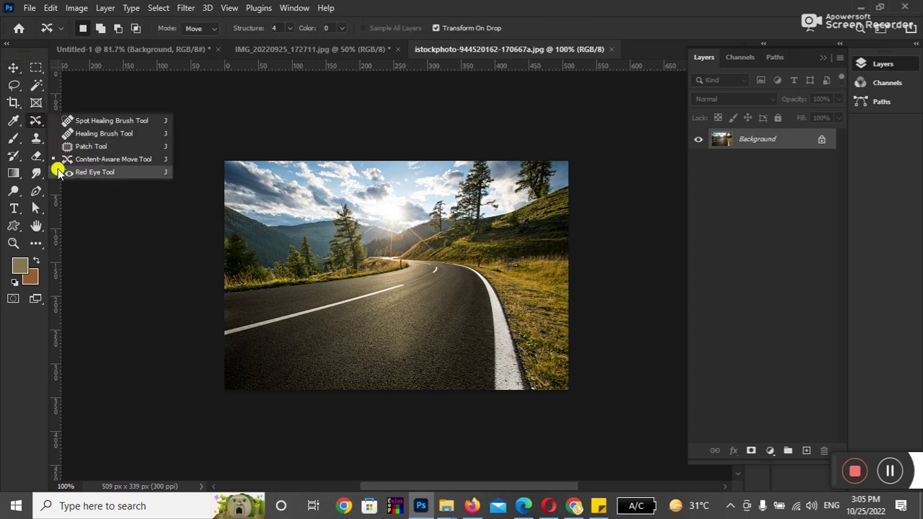
pyautogui.click(79, 158)
pyautogui.rightClick(36, 142)
pyautogui.click(76, 136)
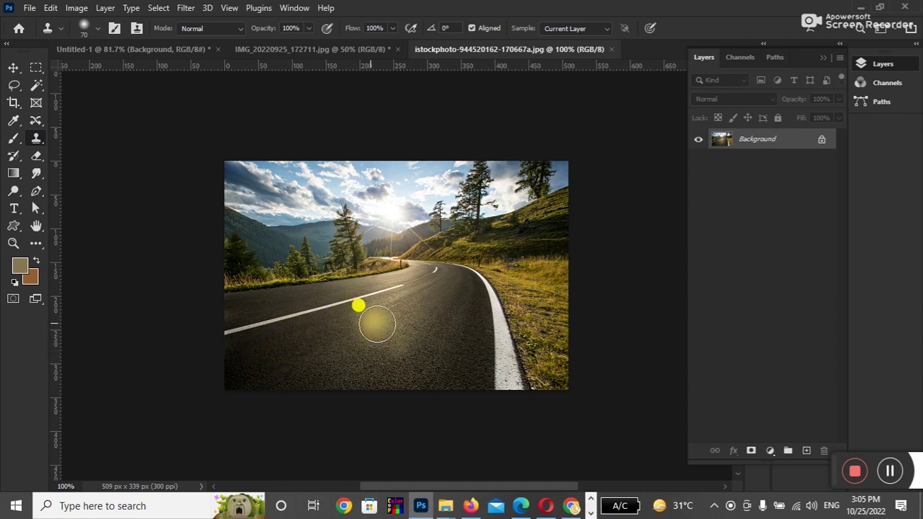
pyautogui.moveTo(380, 323); pyautogui.dragTo(368, 376)
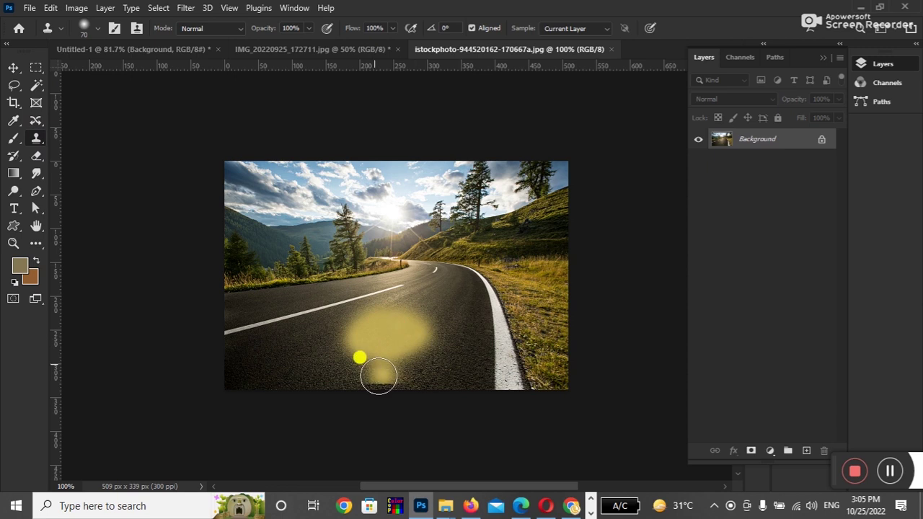
pyautogui.hotkey('ctrl', 'z')
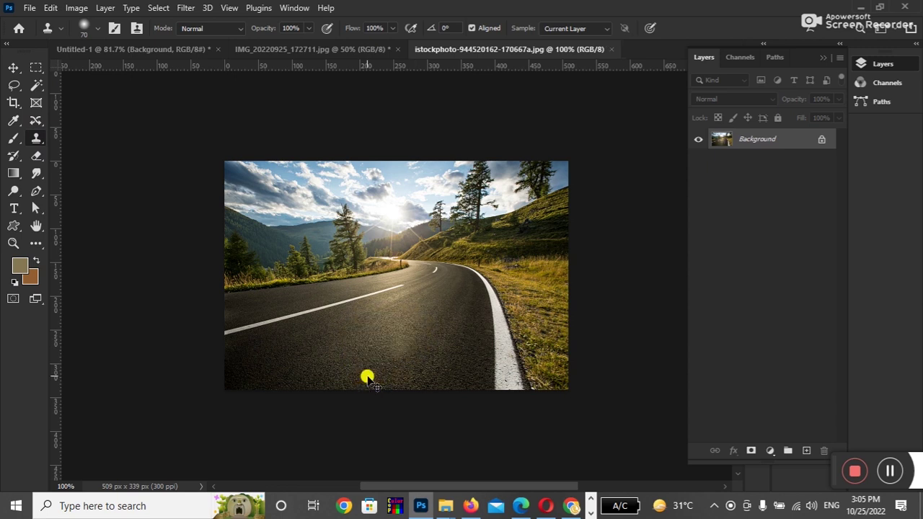
pyautogui.press('[')
pyautogui.press('[')
pyautogui.press('[')
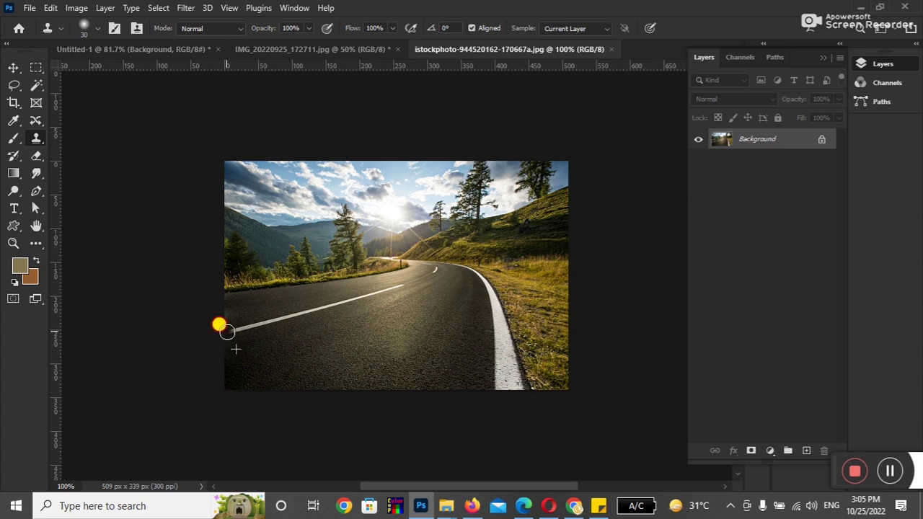
pyautogui.moveTo(227, 330); pyautogui.dragTo(403, 283)
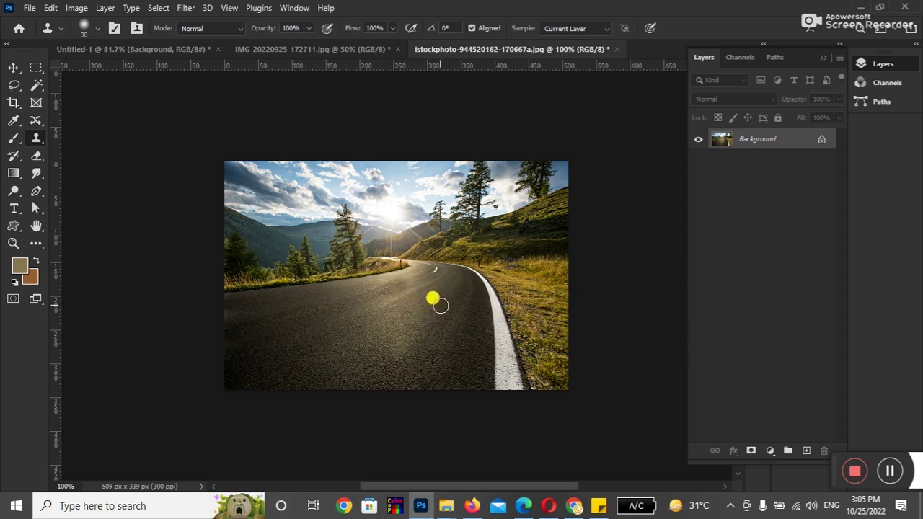
pyautogui.moveTo(509, 271); pyautogui.dragTo(546, 361)
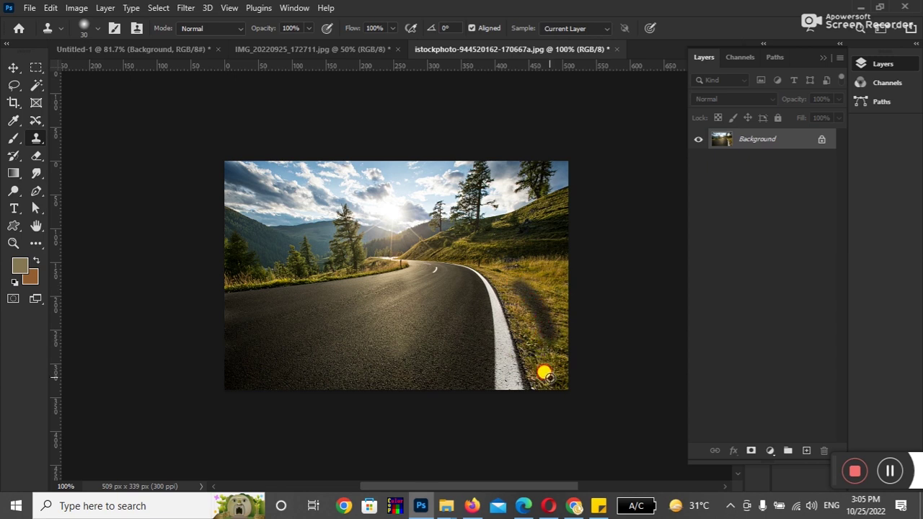
pyautogui.moveTo(451, 354); pyautogui.dragTo(454, 318)
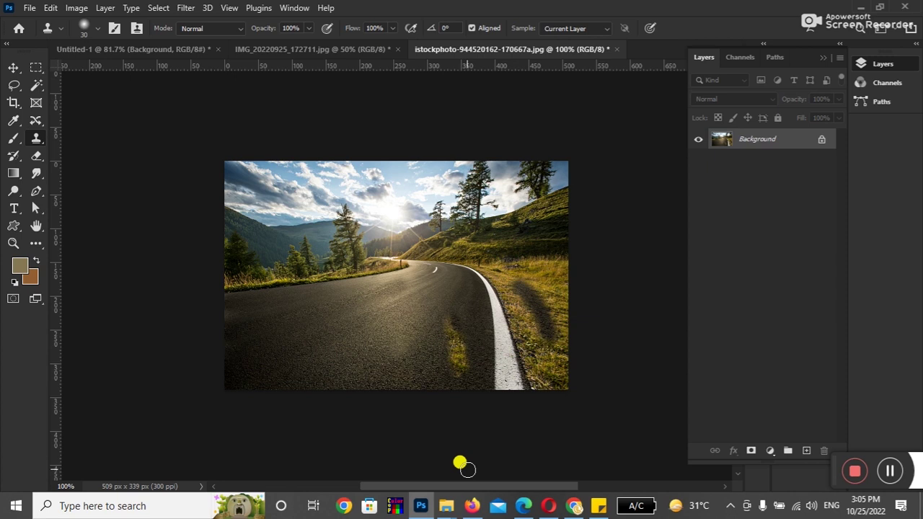
pyautogui.hotkey('ctrl', 'z')
pyautogui.hotkey('ctrl', 'z')
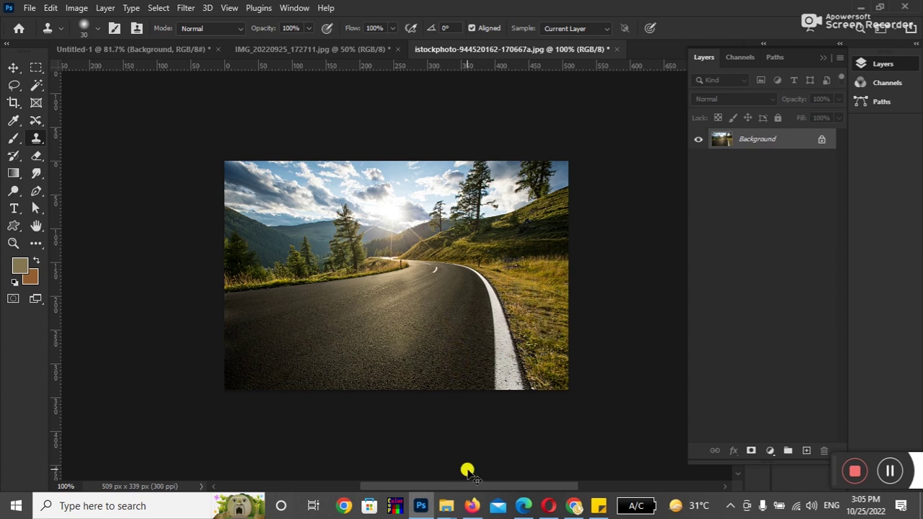
pyautogui.hotkey('ctrl', 'z')
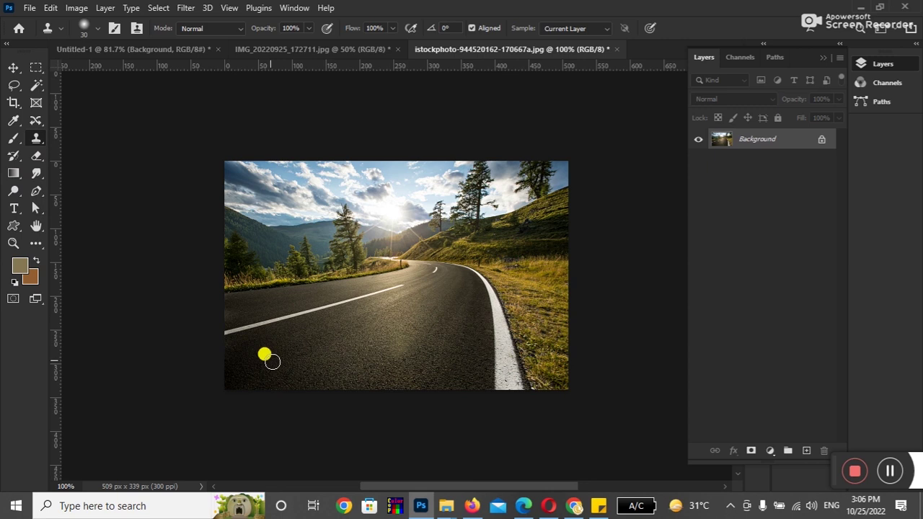
pyautogui.keyDown('alt'); pyautogui.click(258, 348); pyautogui.keyUp('alt')
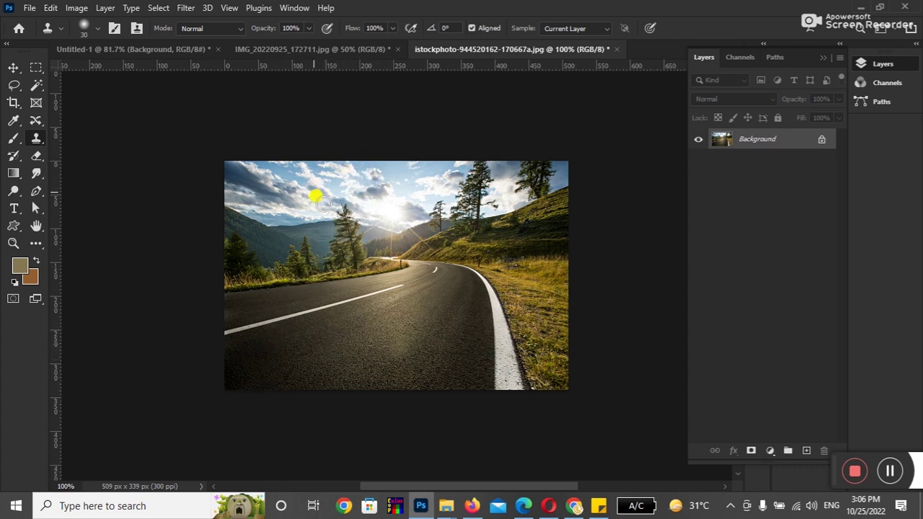
# Move from the stamp tools to the healing group for Content-Aware Move
pyautogui.rightClick(34, 140)
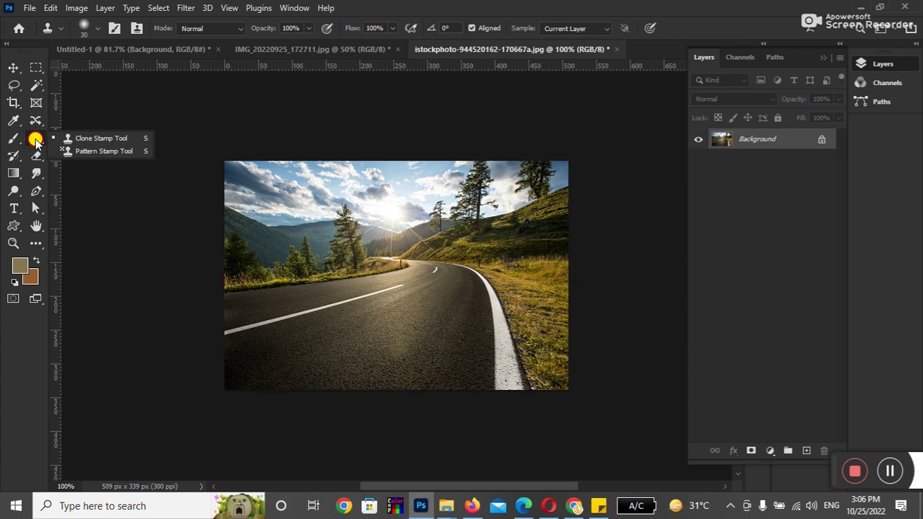
pyautogui.click(36, 139)
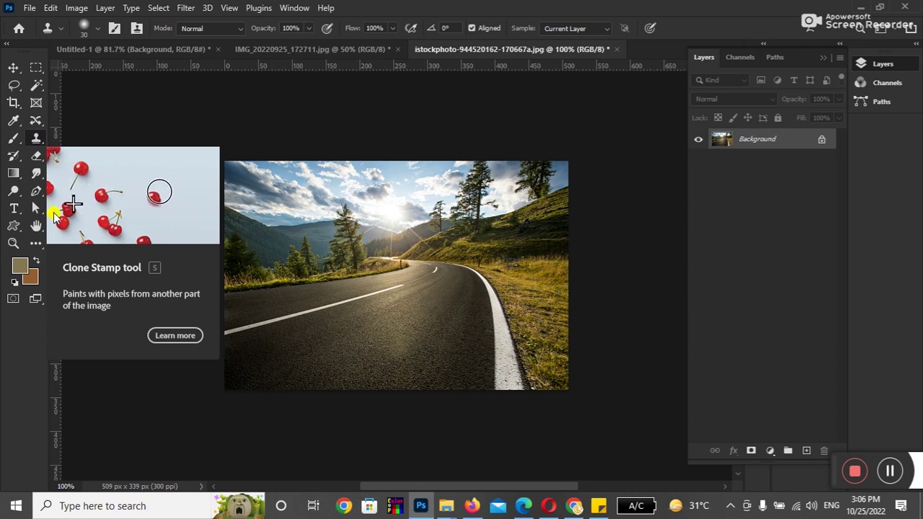
pyautogui.rightClick(36, 138)
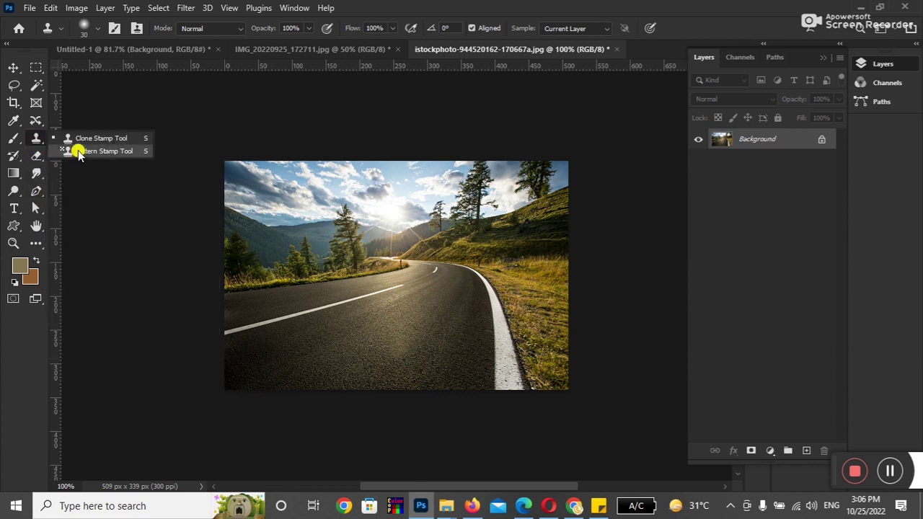
pyautogui.click(37, 122)
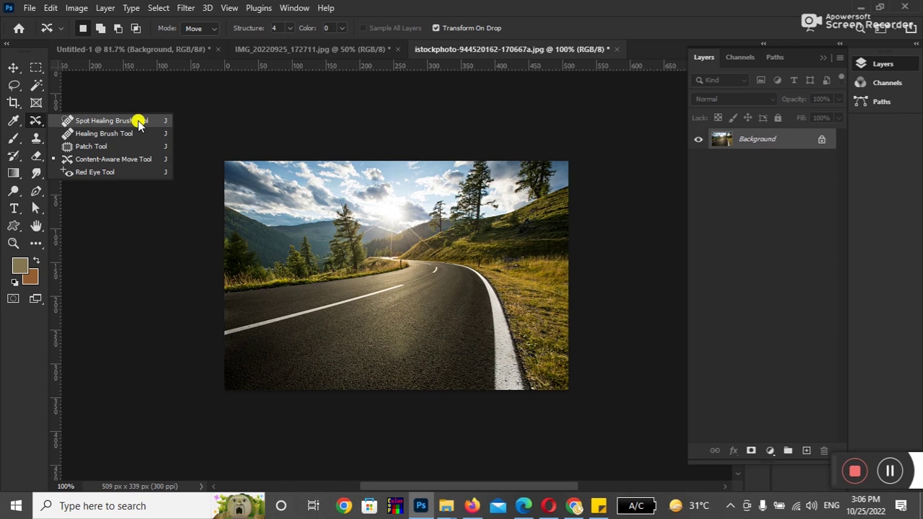
# Cycle through the tassel, faucet and mountain road documents
pyautogui.click(353, 49)
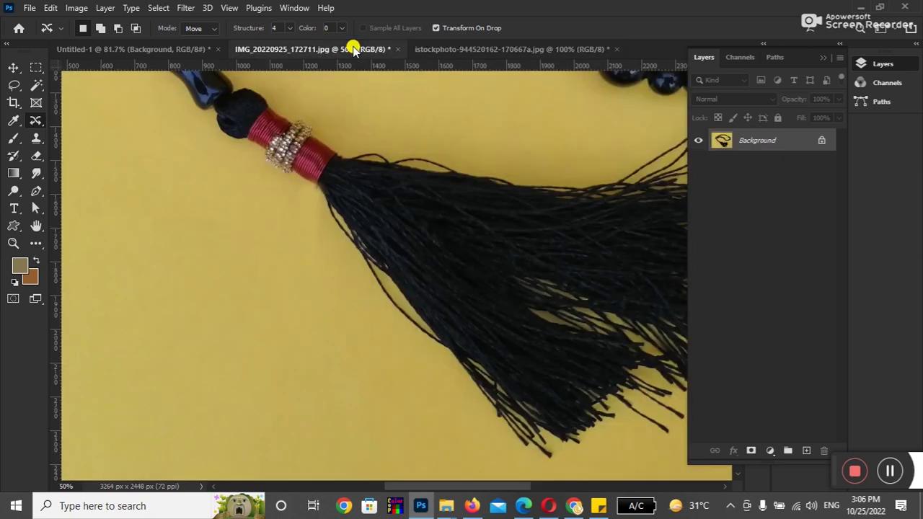
pyautogui.click(149, 49)
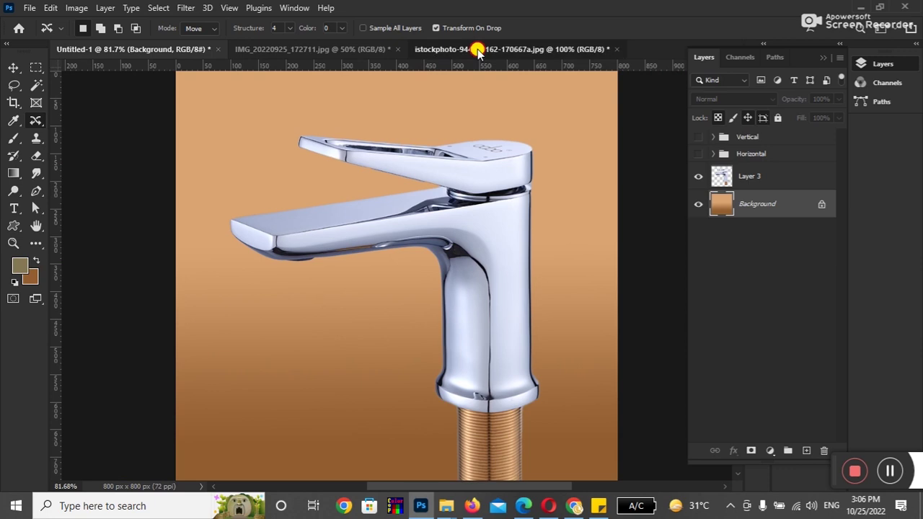
pyautogui.click(478, 49)
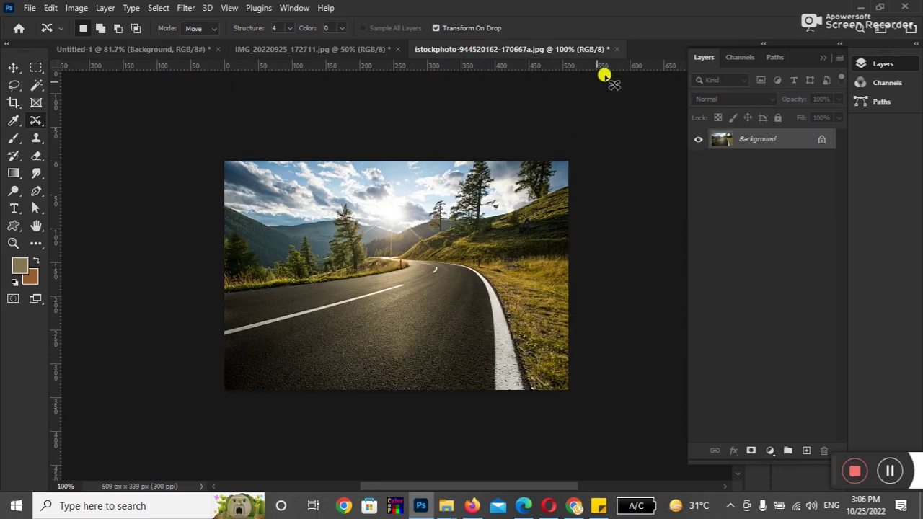
# Close the old road photo without saving and select the Spot Healing Brush
pyautogui.click(617, 49)
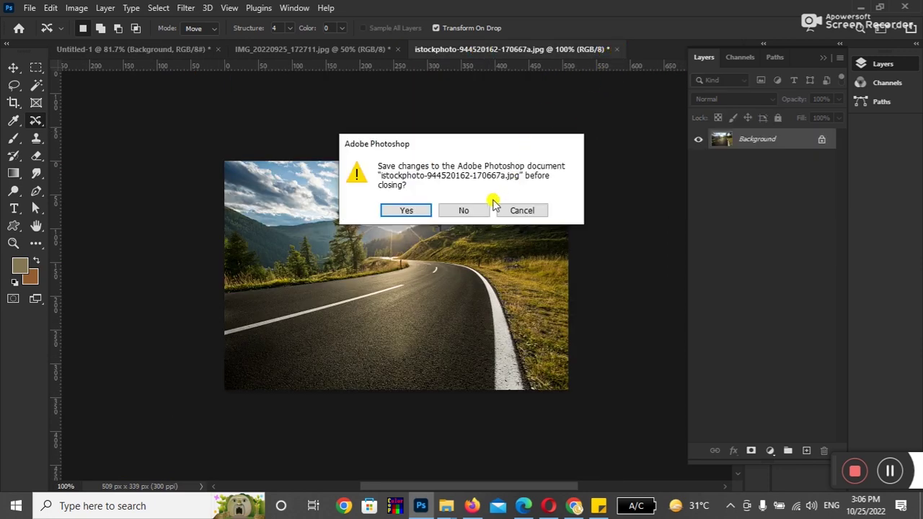
pyautogui.click(465, 210)
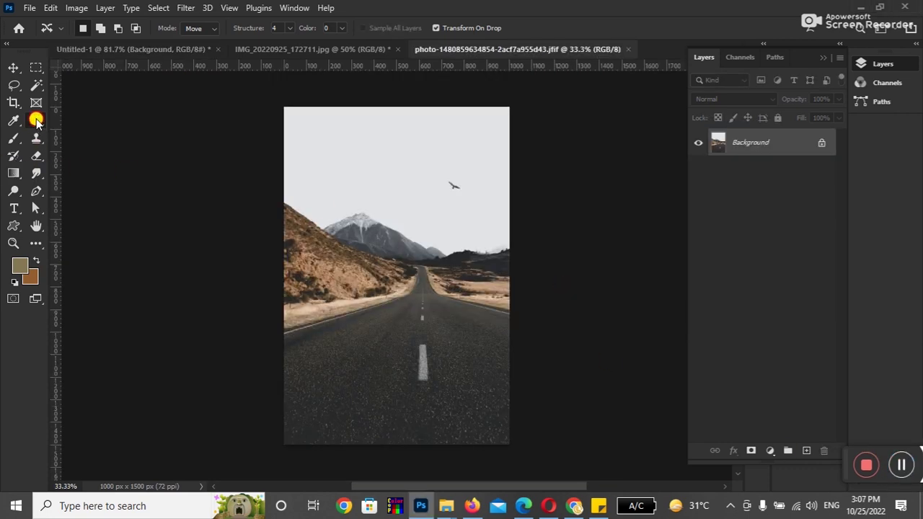
pyautogui.click(36, 121)
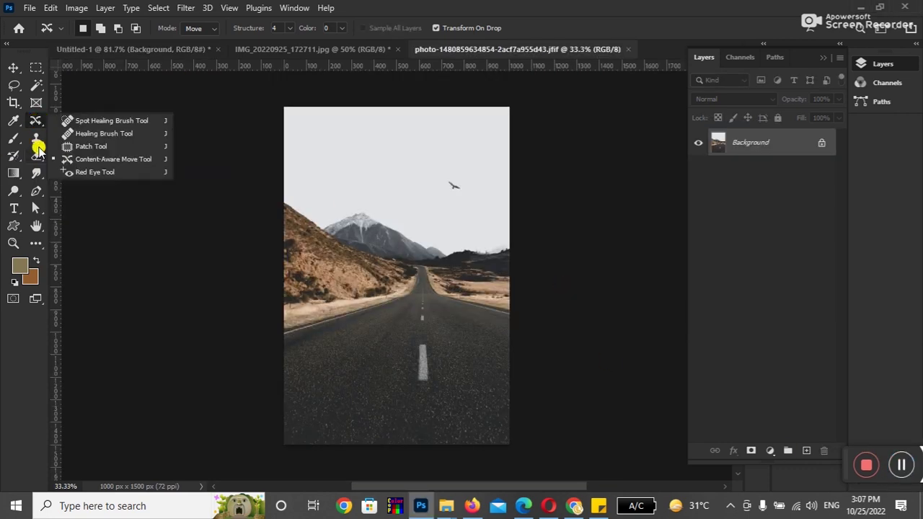
pyautogui.click(99, 121)
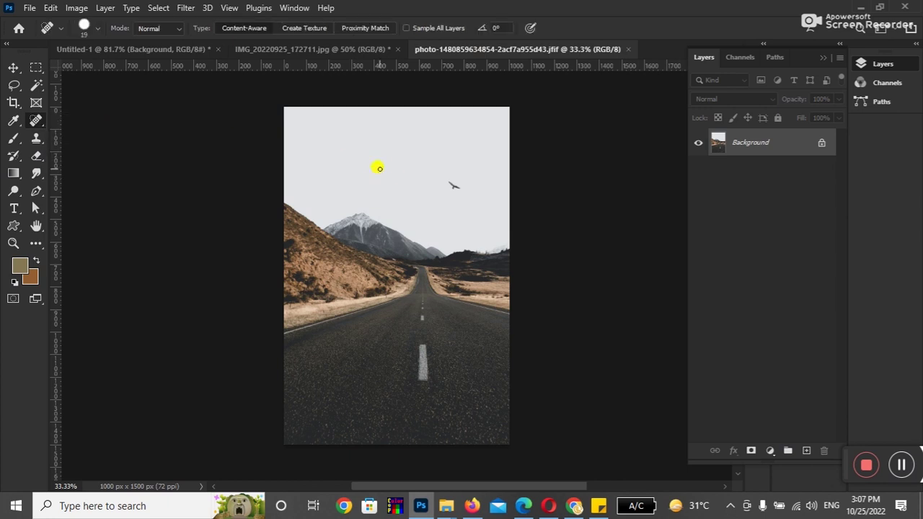
# View the new road photo at 100% and pan up to the sky with the bird
pyautogui.hotkey('ctrl', '1')
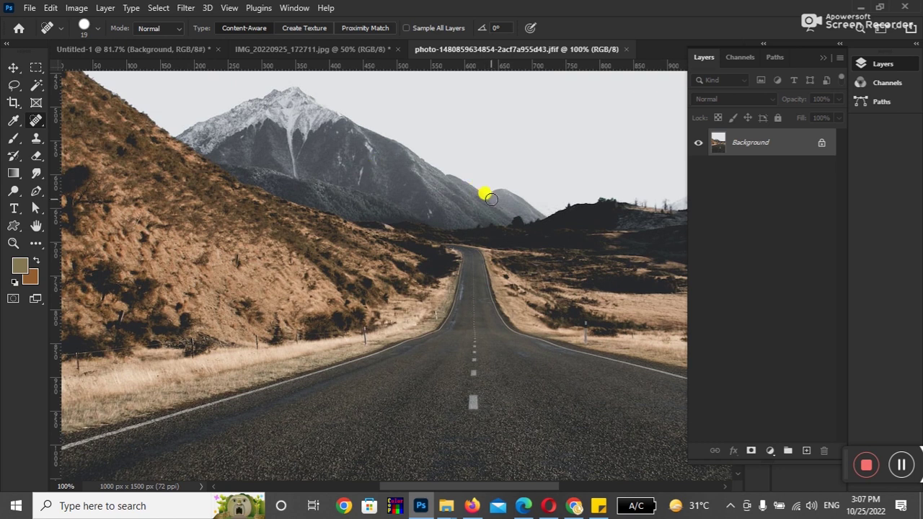
pyautogui.press('h')
pyautogui.moveTo(504, 191)
pyautogui.mouseDown()
pyautogui.moveTo(436, 212)
pyautogui.moveTo(460, 293)
pyautogui.mouseUp()
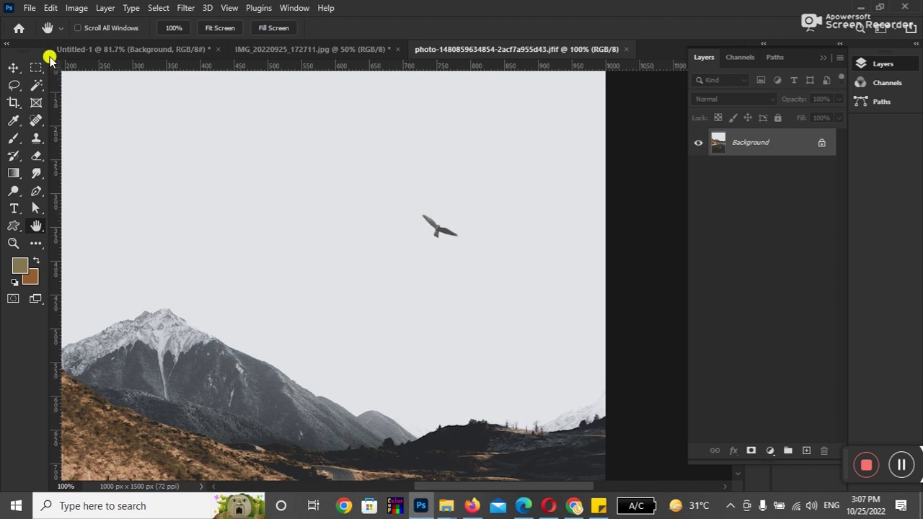
pyautogui.click(36, 122)
pyautogui.rightClick(36, 121)
pyautogui.click(94, 120)
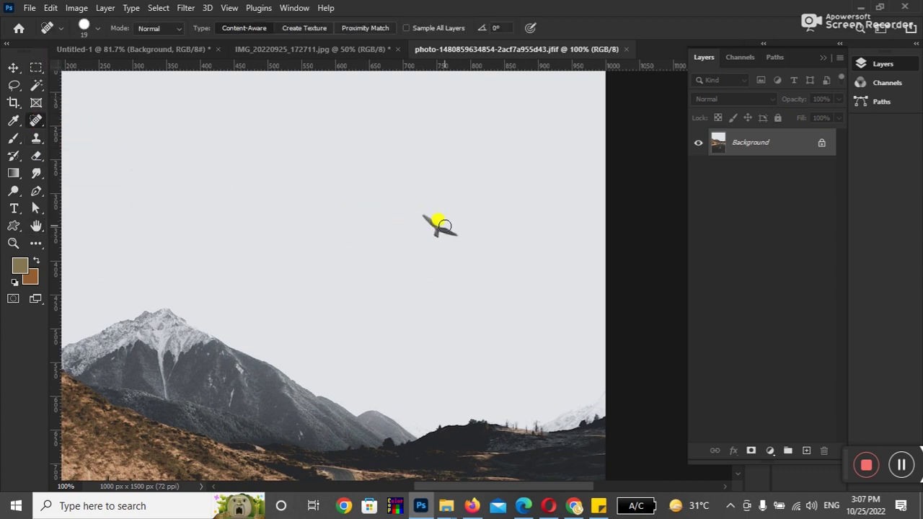
pyautogui.press(']')
pyautogui.press(']')
pyautogui.press(']')
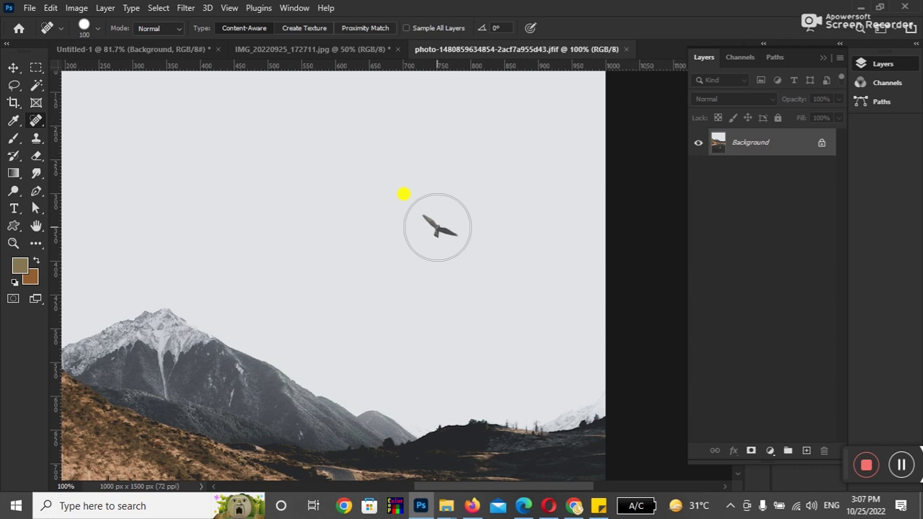
pyautogui.click(437, 227)
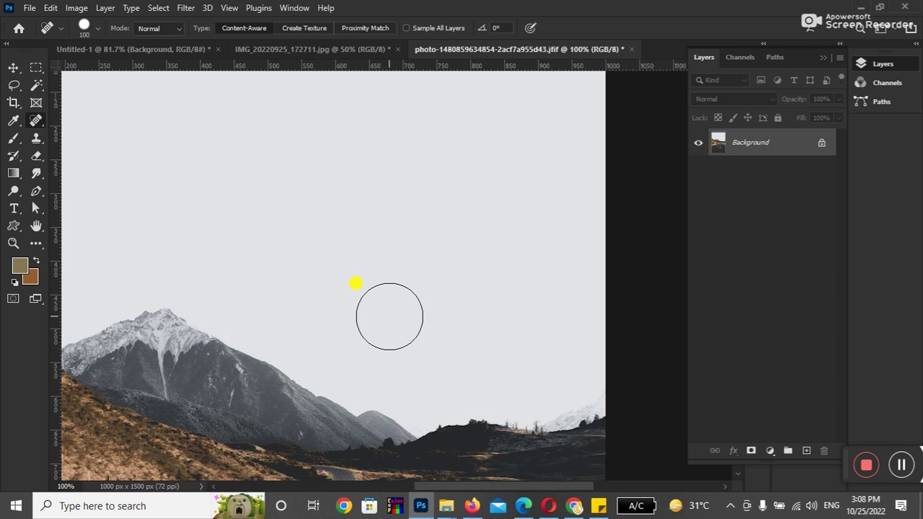
pyautogui.hotkey('ctrl', 'z')
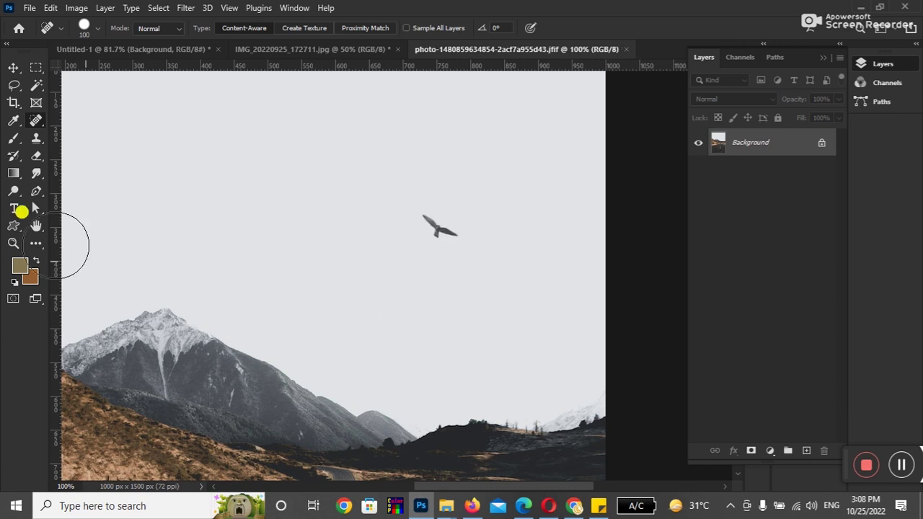
pyautogui.click(37, 155)
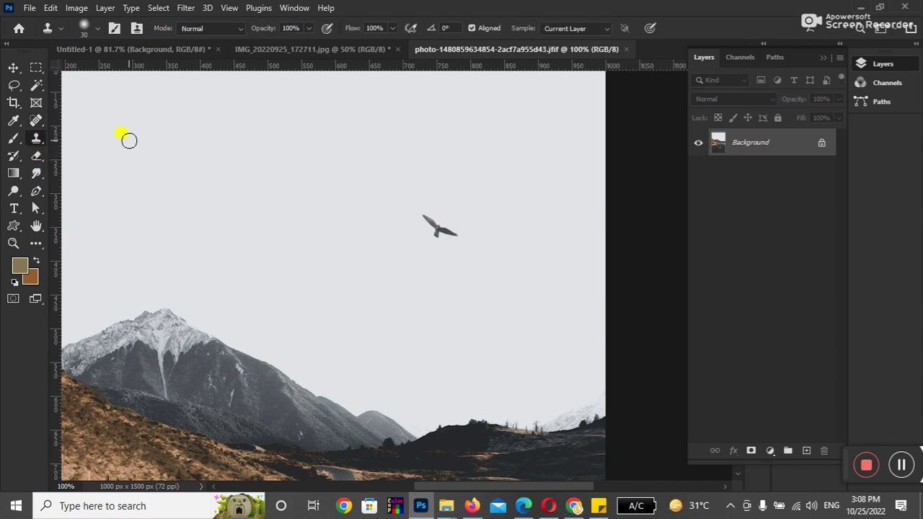
# Set a 125 px Clone Stamp sourced on the bird, undo a test copy, and turn Aligned off
pyautogui.rightClick(54, 139)
pyautogui.click(83, 138)
pyautogui.press(']')
pyautogui.press(']')
pyautogui.press(']')
pyautogui.press(']')
pyautogui.press(']')
pyautogui.press(']')
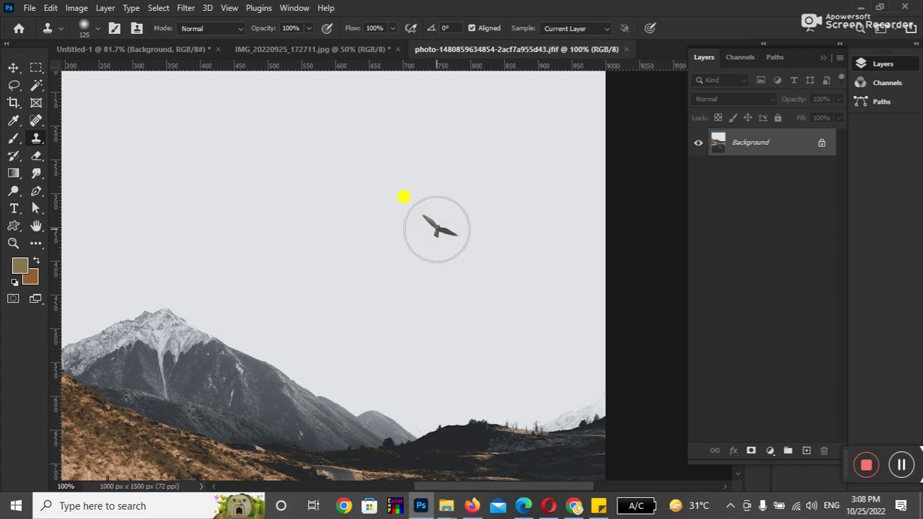
pyautogui.keyDown('alt'); pyautogui.click(436, 230); pyautogui.keyUp('alt')
pyautogui.click(279, 215)
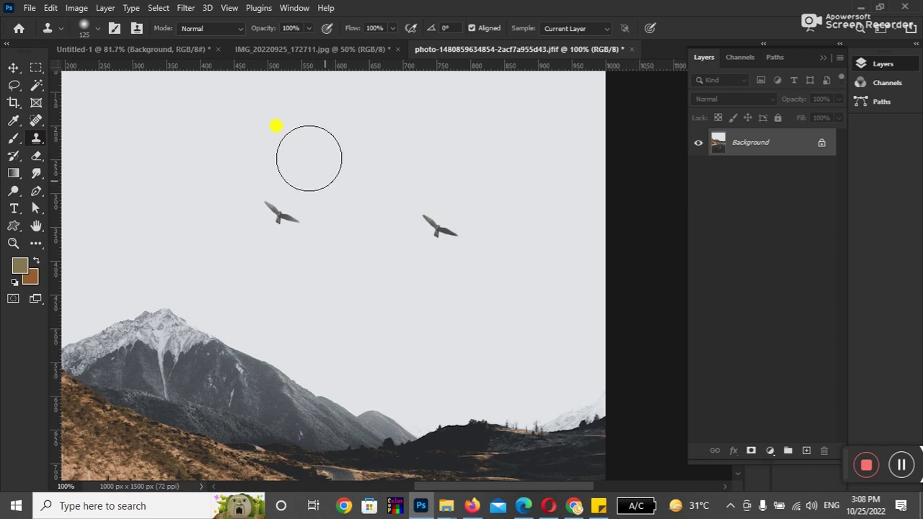
pyautogui.hotkey('ctrl', 'z')
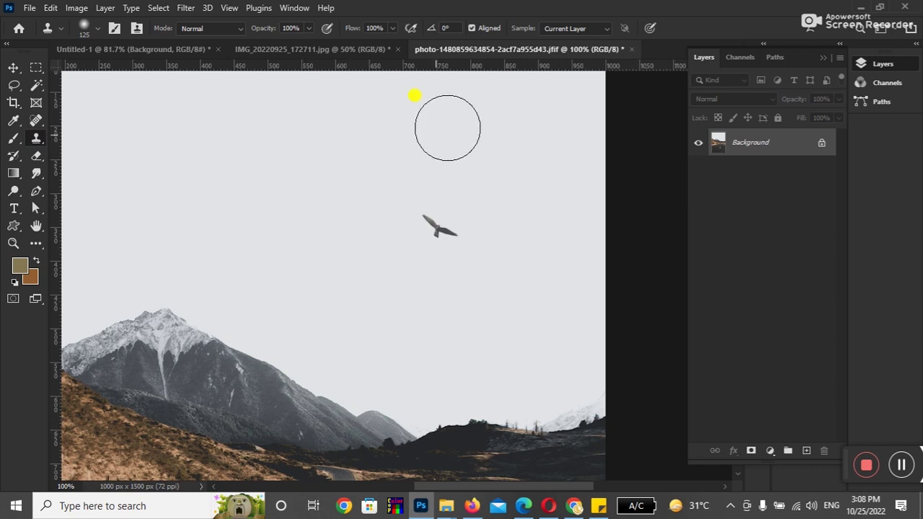
pyautogui.click(471, 28)
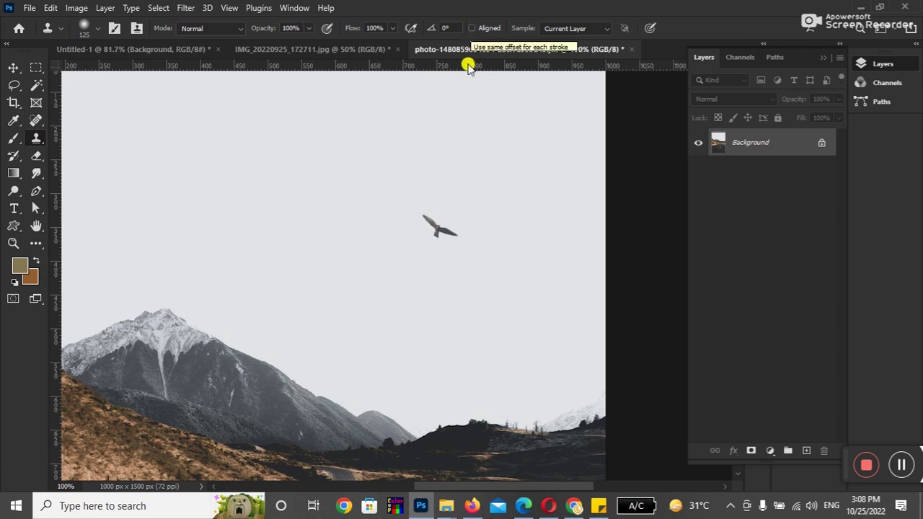
# Sample the lone bird and stamp ten copies across the sky
pyautogui.keyDown('alt'); pyautogui.click(433, 232); pyautogui.keyUp('alt')
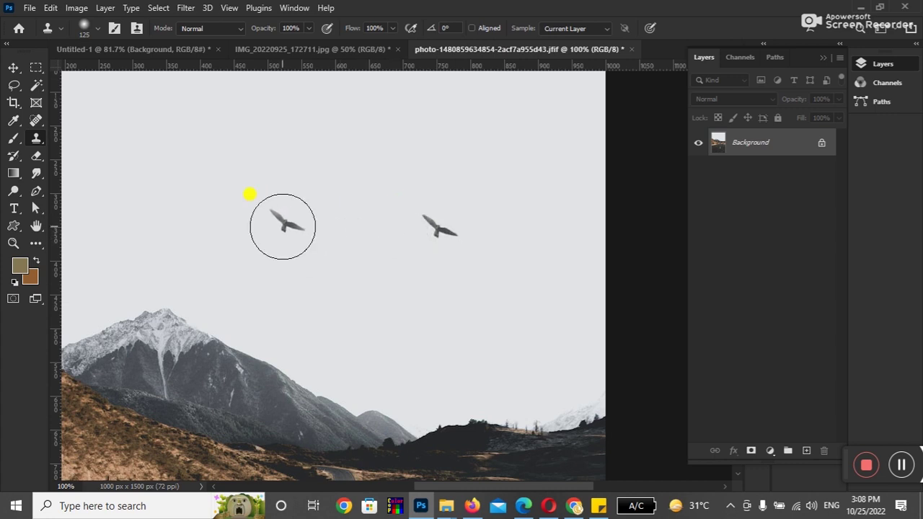
pyautogui.click(317, 233)
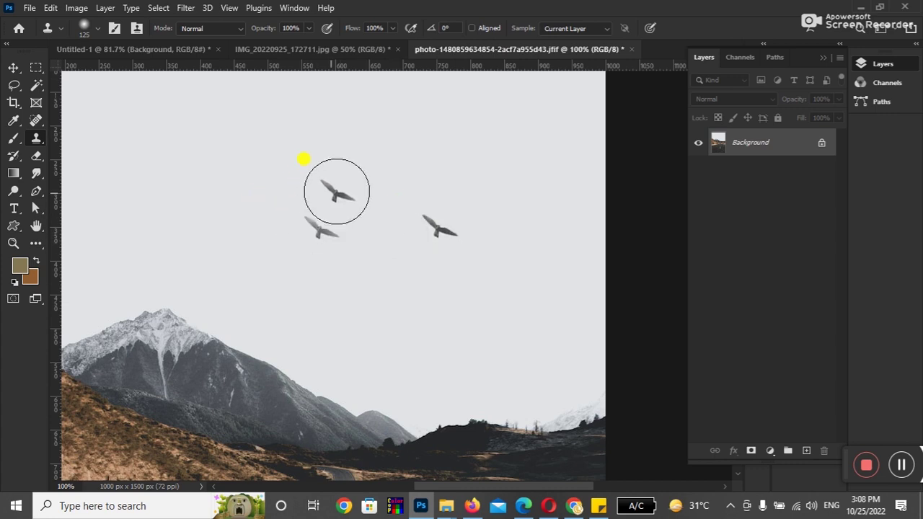
pyautogui.click(350, 158)
pyautogui.click(437, 128)
pyautogui.click(244, 167)
pyautogui.click(183, 225)
pyautogui.click(316, 317)
pyautogui.click(435, 333)
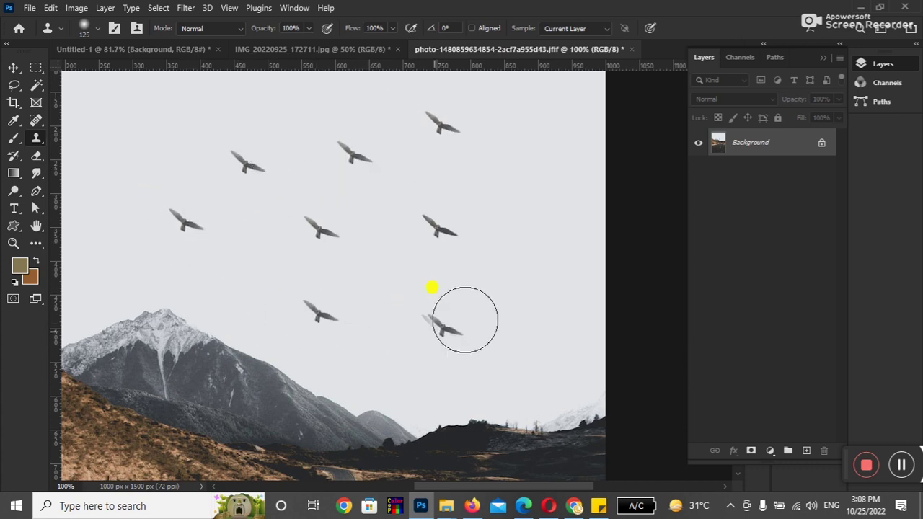
pyautogui.click(494, 297)
pyautogui.click(546, 330)
pyautogui.click(529, 369)
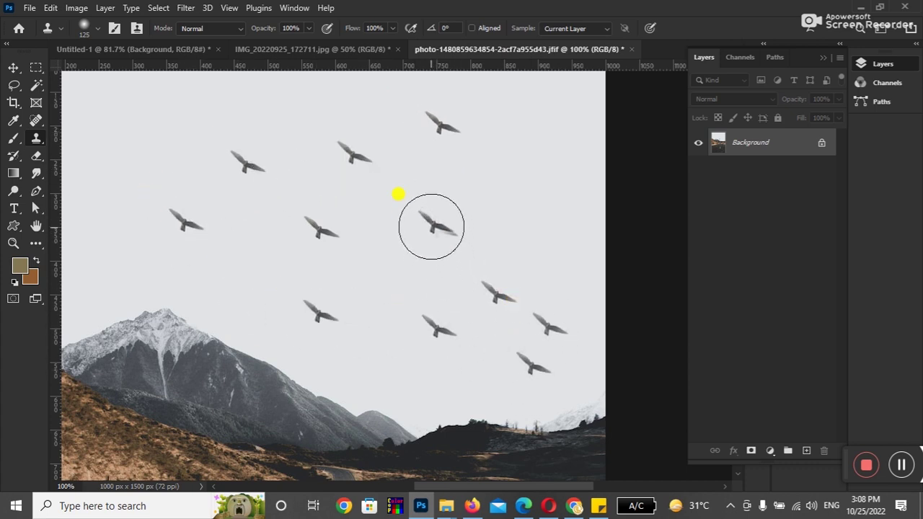
# Add more birds on the right, including a faint partial one near the top
pyautogui.click(425, 234)
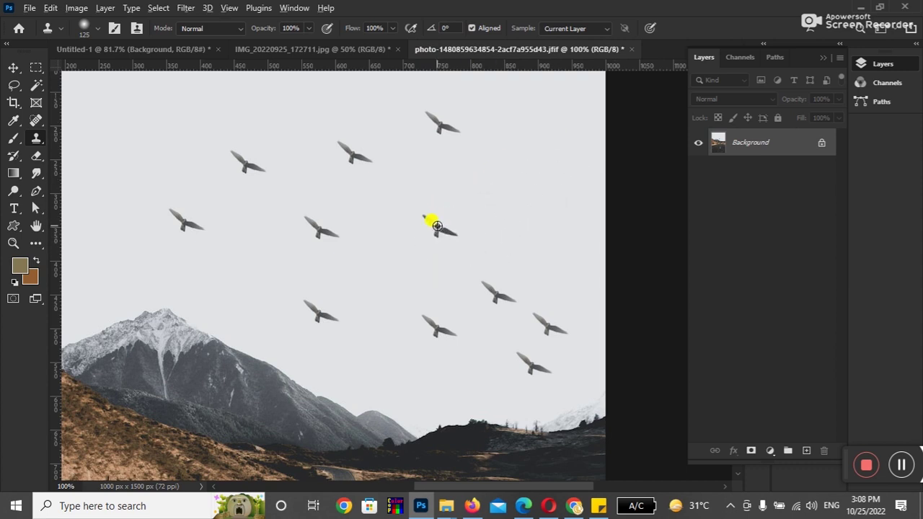
pyautogui.click(514, 187)
pyautogui.moveTo(516, 185); pyautogui.dragTo(494, 149)
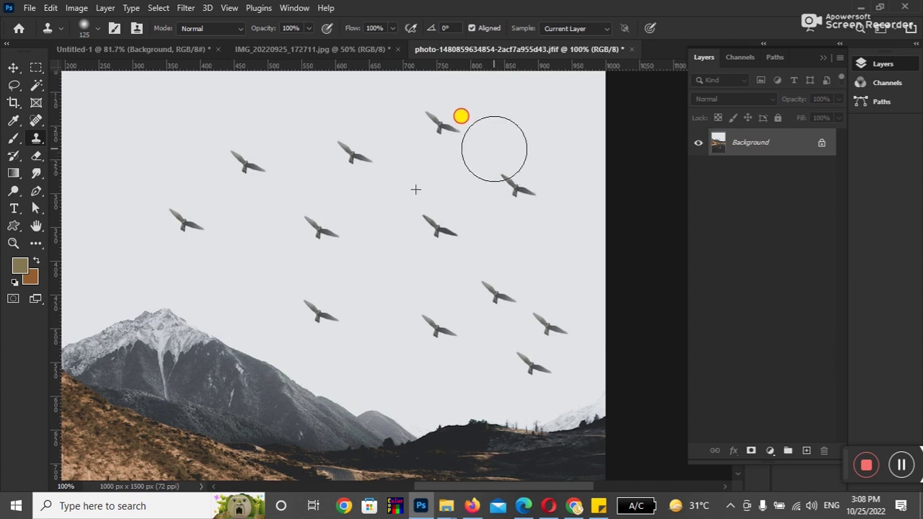
pyautogui.moveTo(494, 148); pyautogui.dragTo(525, 133)
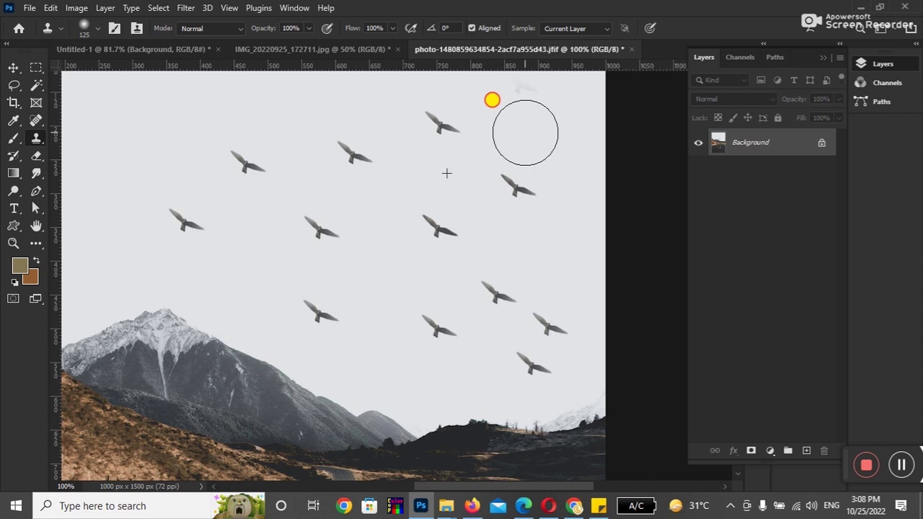
pyautogui.moveTo(548, 321); pyautogui.dragTo(556, 331)
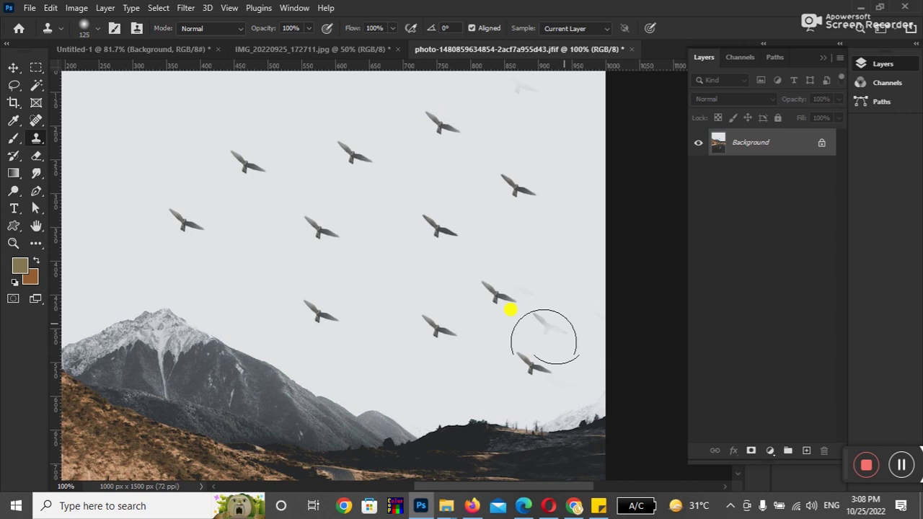
pyautogui.click(14, 155)
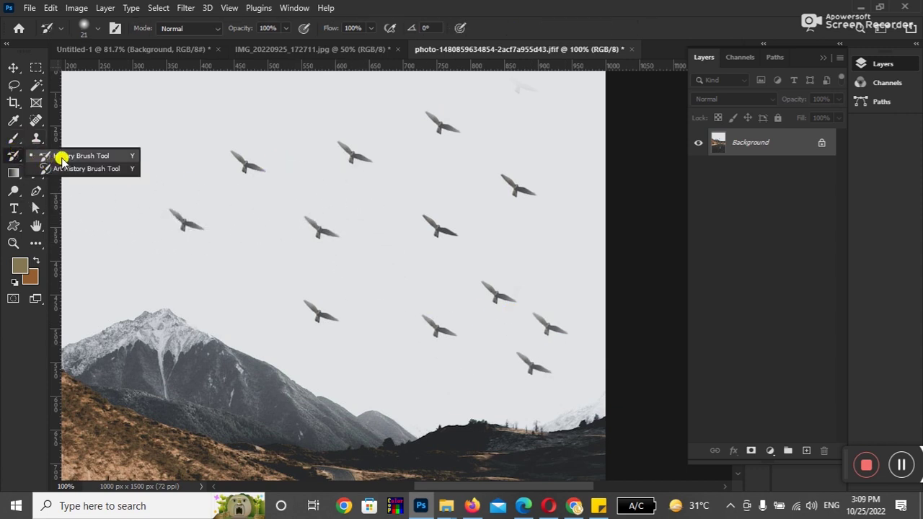
# Paint over the cloned birds with a 125-size History Brush, restoring sky around the lone bird
pyautogui.click(62, 159)
pyautogui.press(']')
pyautogui.press(']')
pyautogui.press(']')
pyautogui.moveTo(438, 125)
pyautogui.mouseDown()
pyautogui.moveTo(340, 151)
pyautogui.moveTo(283, 144)
pyautogui.moveTo(338, 224)
pyautogui.moveTo(447, 278)
pyautogui.moveTo(485, 242)
pyautogui.moveTo(574, 275)
pyautogui.moveTo(534, 383)
pyautogui.mouseUp()
pyautogui.click(12, 155)
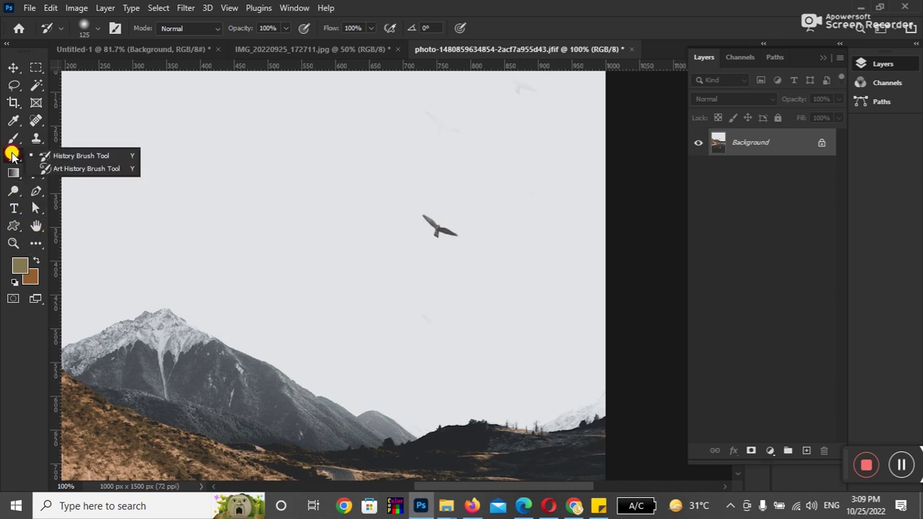
pyautogui.click(63, 157)
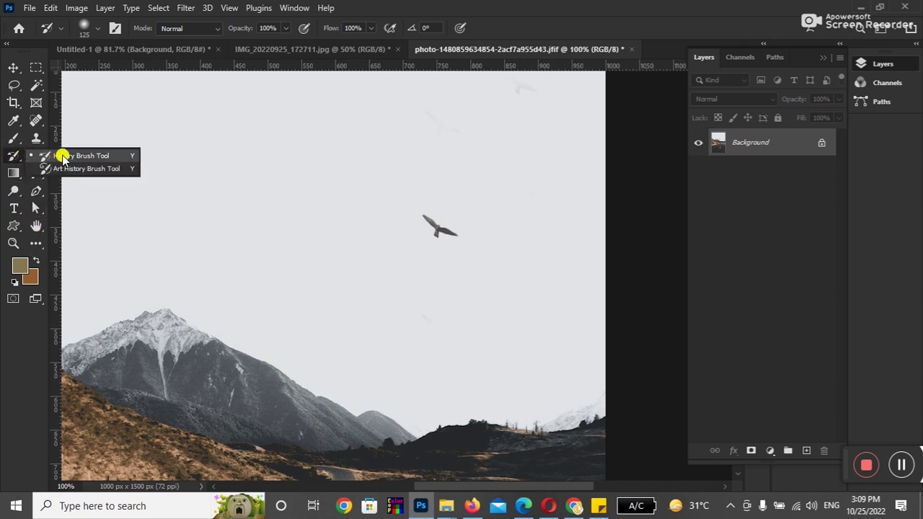